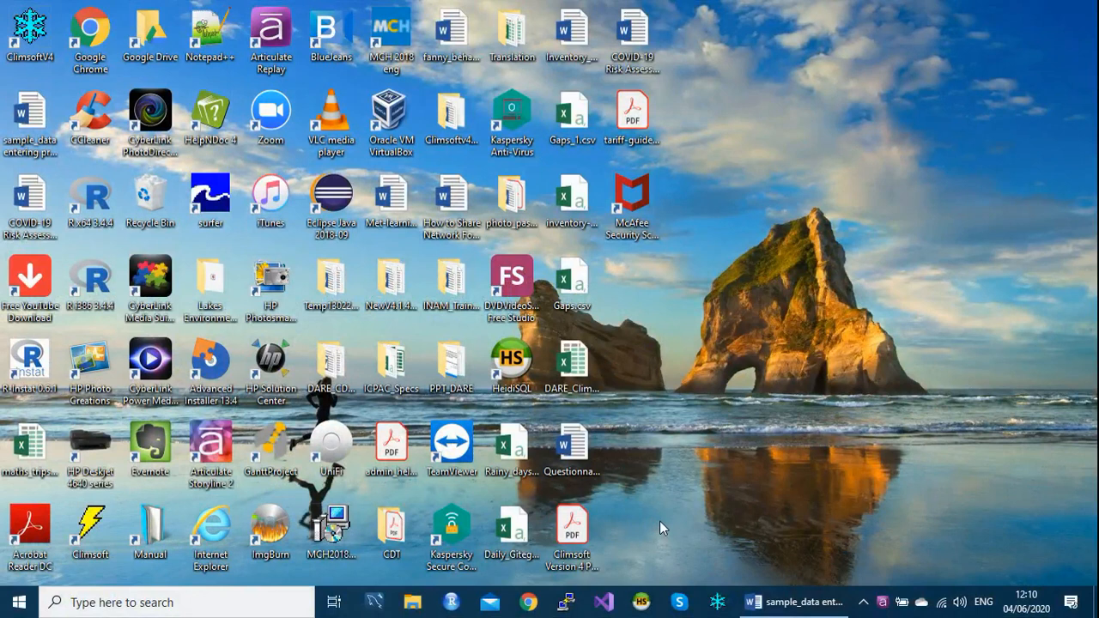
- Start Climsoft and log in to the default database with the account password
{"action": "left_click", "coordinate": [718, 604]}
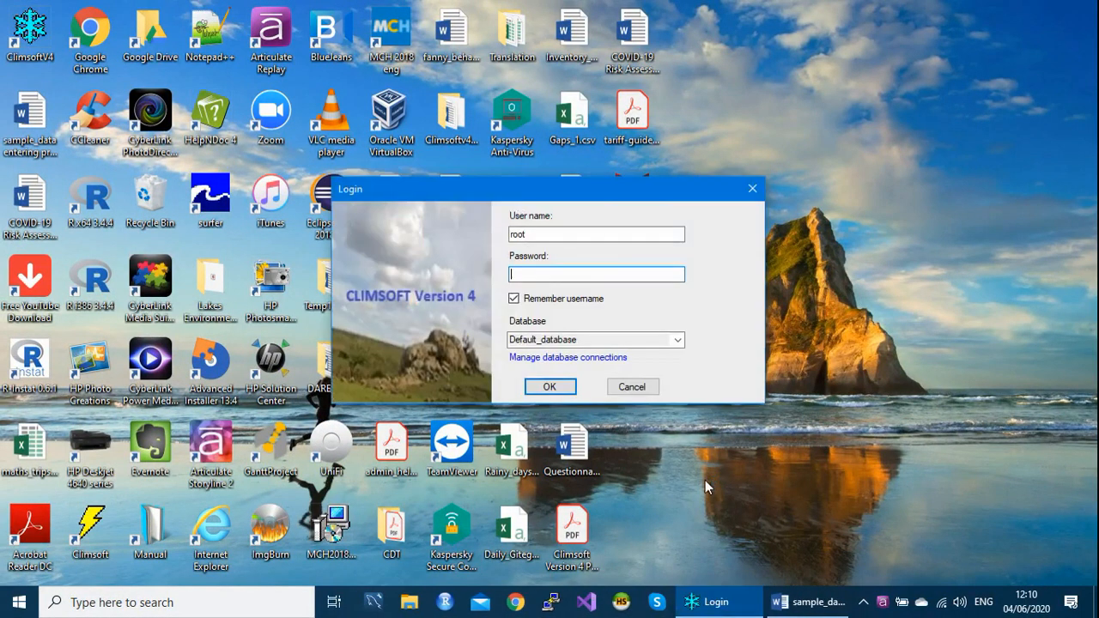
{"action": "type", "text": "*****"}
{"action": "key", "text": "Return"}
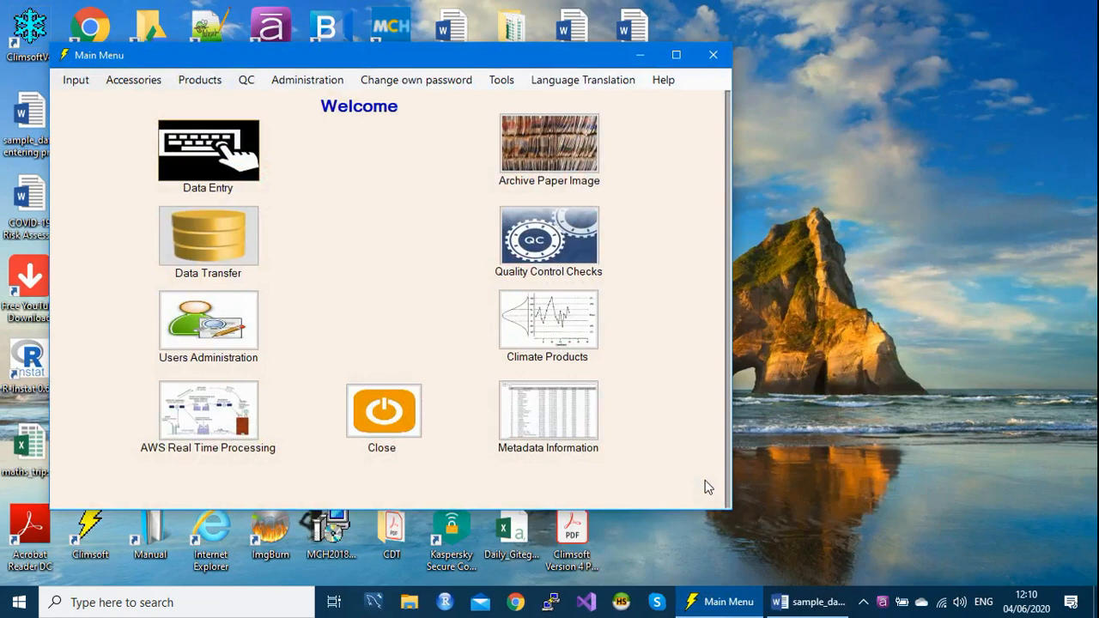
- Open the form_daily2 key entry form to examine its layout, and close it together with the form list
{"action": "left_click", "coordinate": [182, 163]}
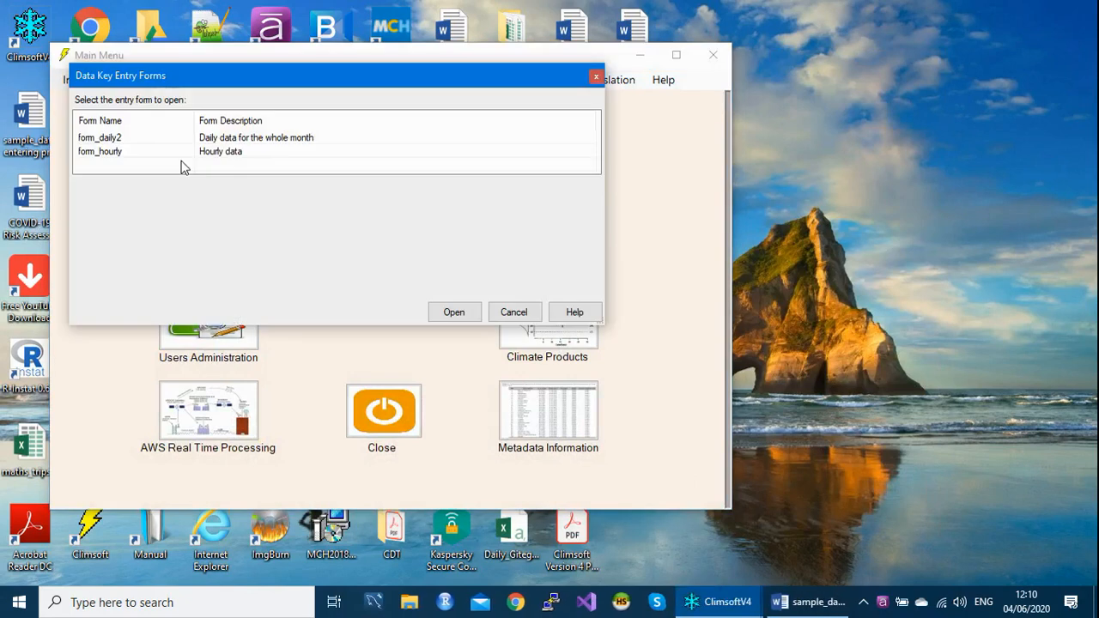
{"action": "left_click", "coordinate": [124, 141]}
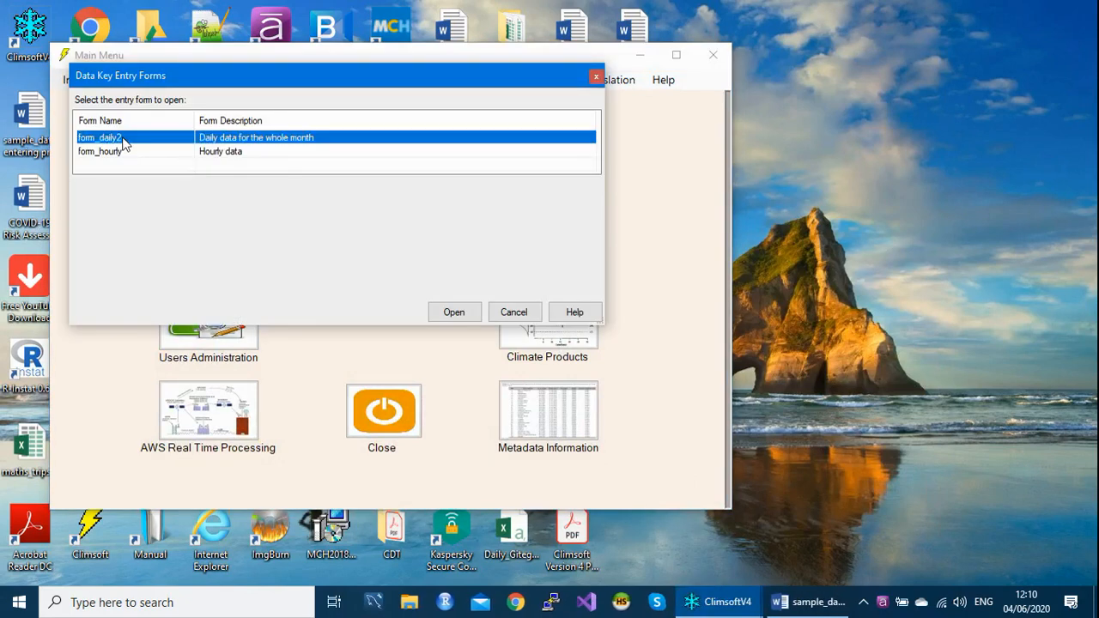
{"action": "left_click", "coordinate": [123, 152]}
{"action": "left_click", "coordinate": [122, 140]}
{"action": "key", "text": "Return"}
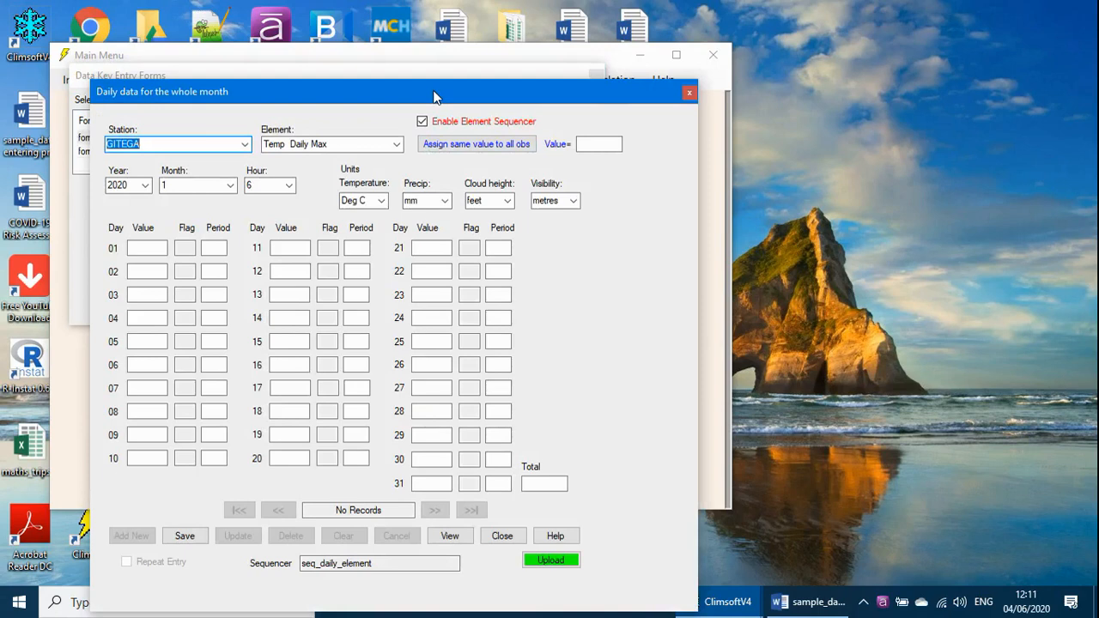
{"action": "left_click_drag", "start_coordinate": [433, 97], "coordinate": [457, 50]}
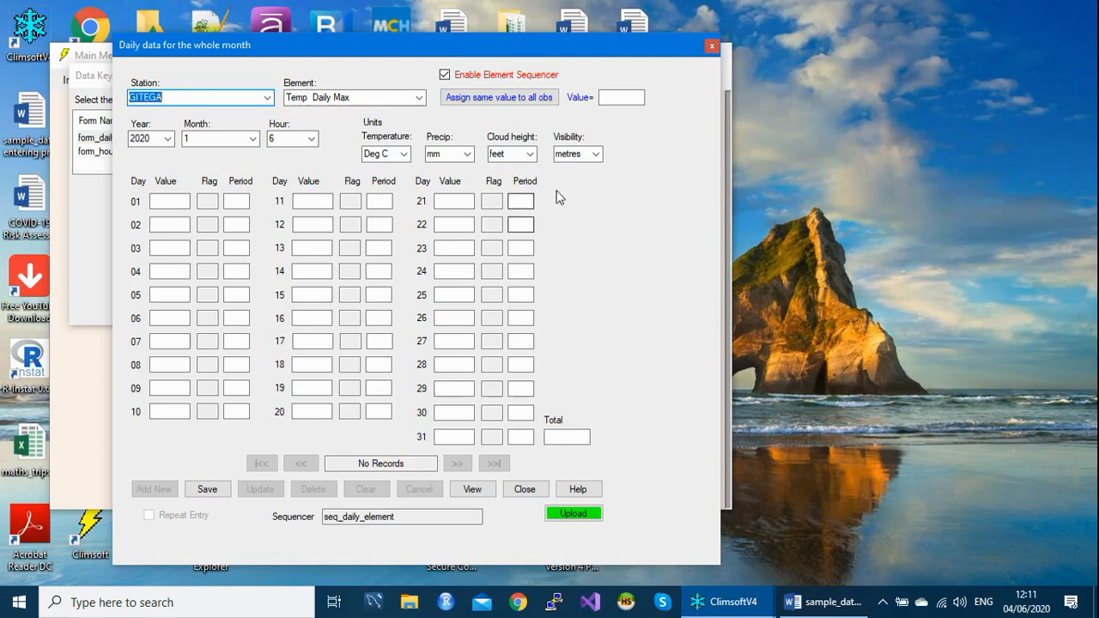
{"action": "left_click", "coordinate": [711, 48]}
{"action": "left_click", "coordinate": [597, 79]}
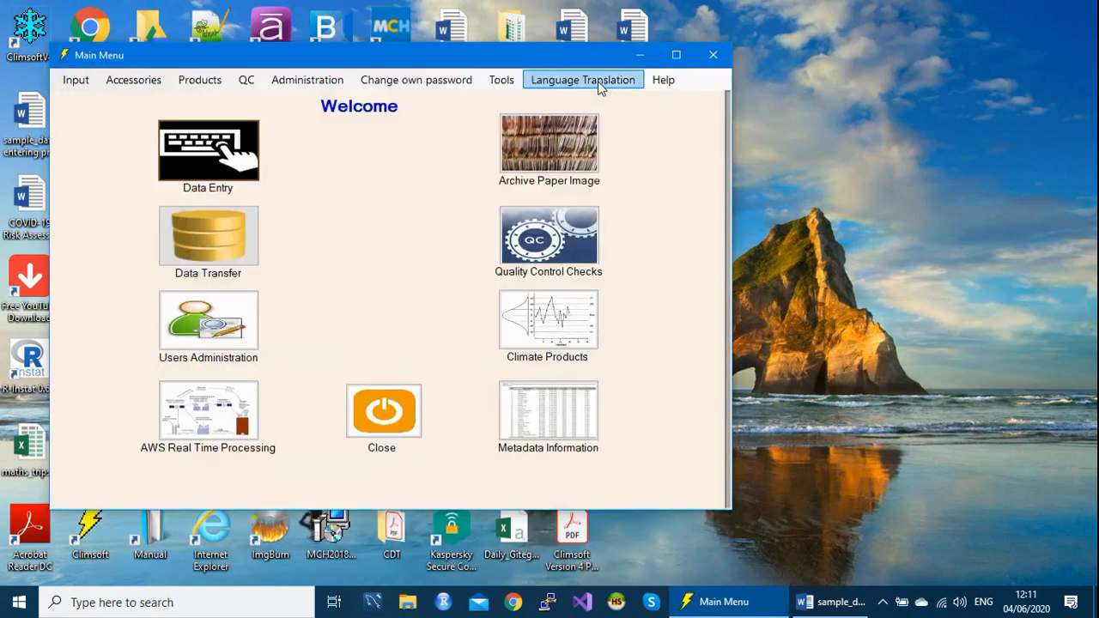
- Open the sequencer configuration for daily data
{"action": "left_click_drag", "start_coordinate": [417, 65], "coordinate": [445, 62]}
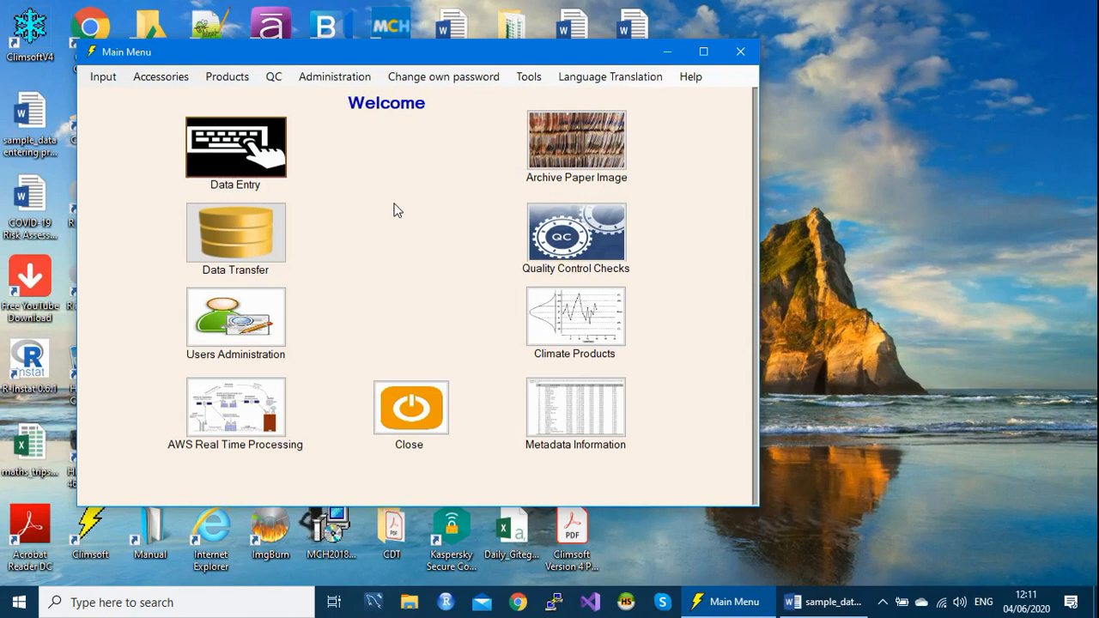
{"action": "left_click", "coordinate": [530, 79]}
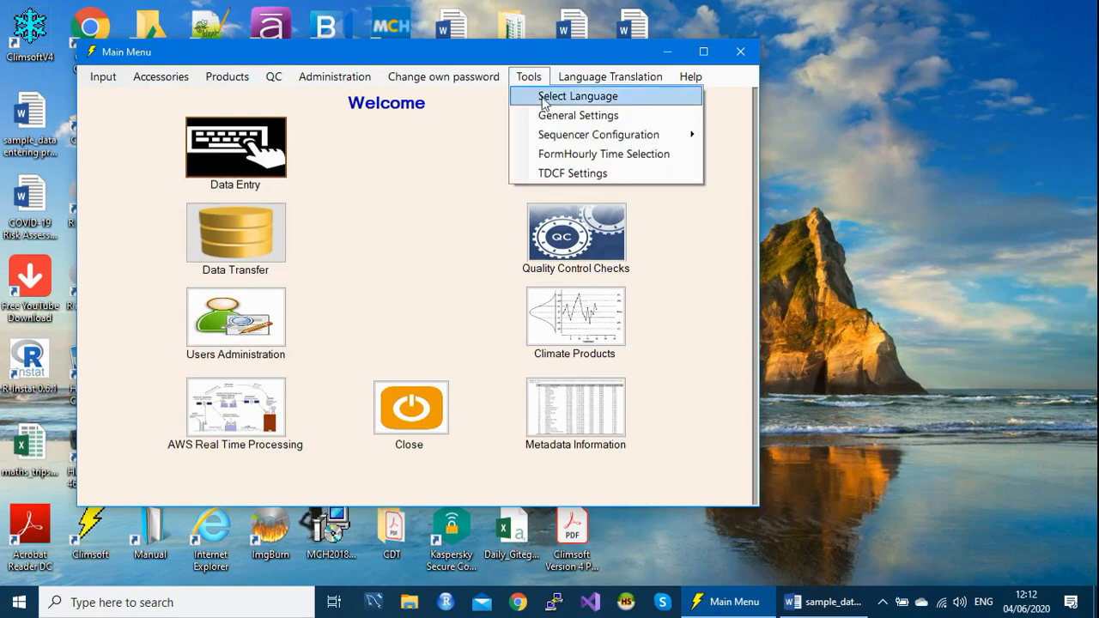
{"action": "mouse_move", "coordinate": [556, 140]}
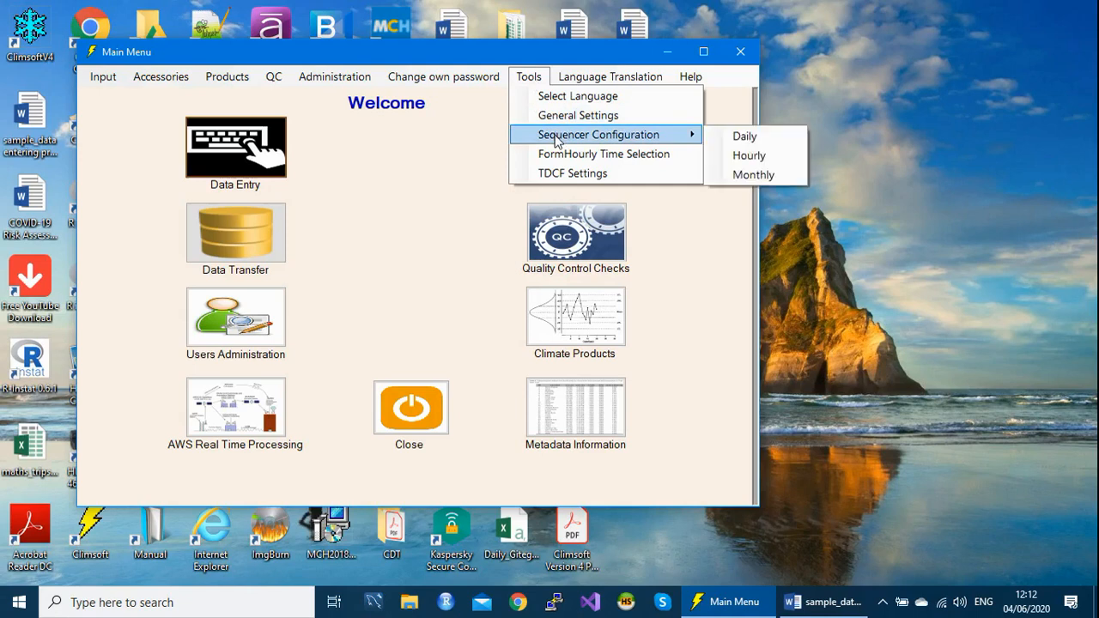
{"action": "left_click", "coordinate": [744, 136]}
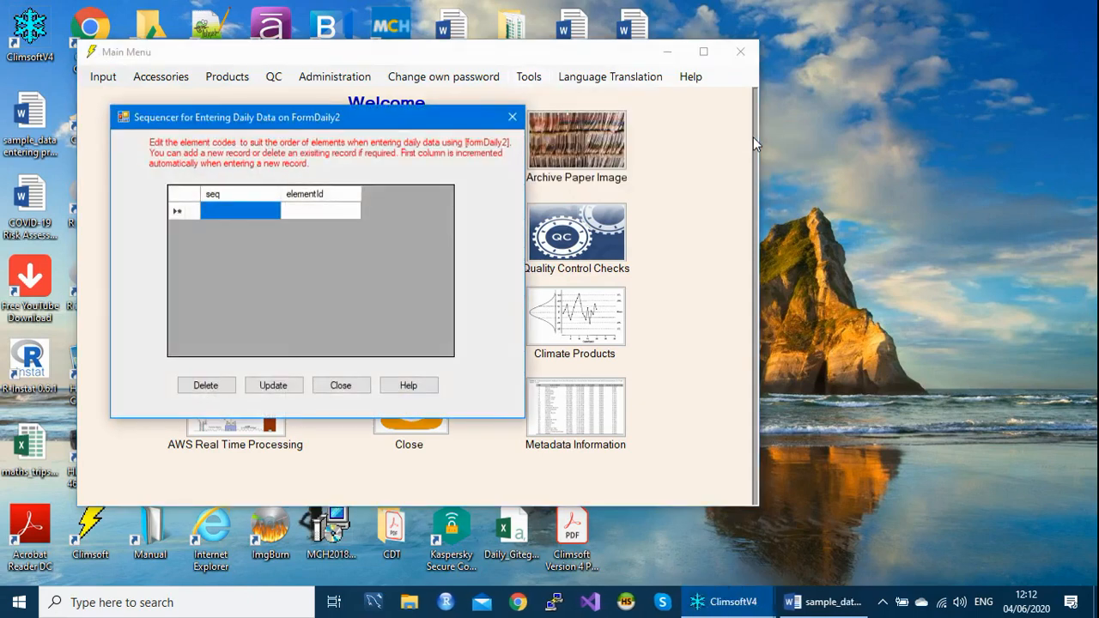
{"action": "left_click_drag", "start_coordinate": [354, 115], "coordinate": [429, 72]}
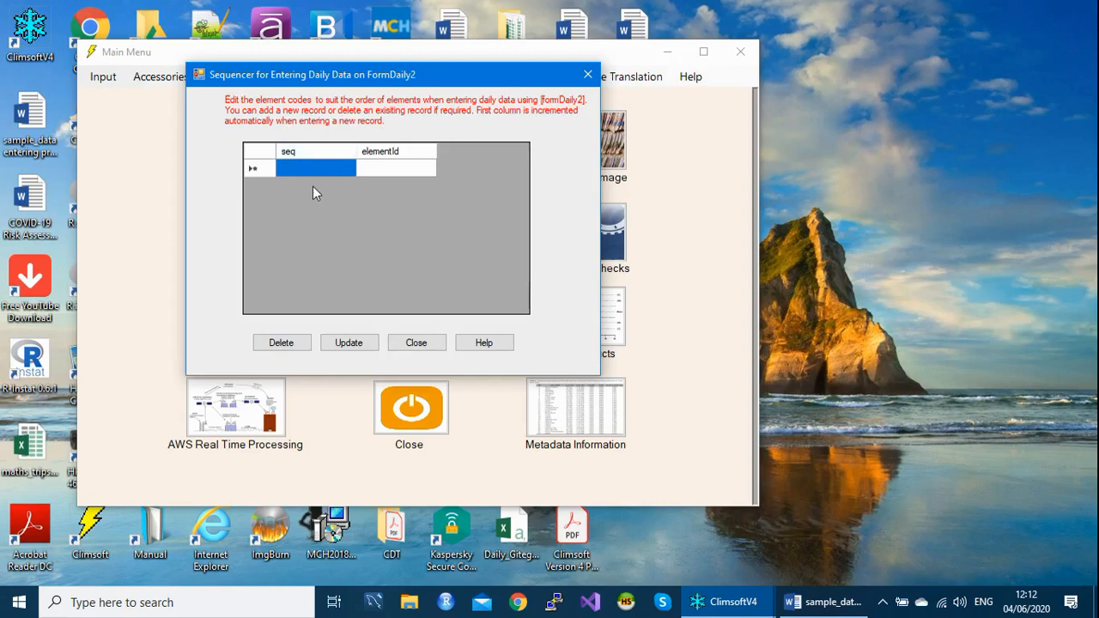
- Add a sequencer record with element code 5, update the sequencer table and close it
{"action": "left_click", "coordinate": [405, 176]}
{"action": "left_click", "coordinate": [405, 170]}
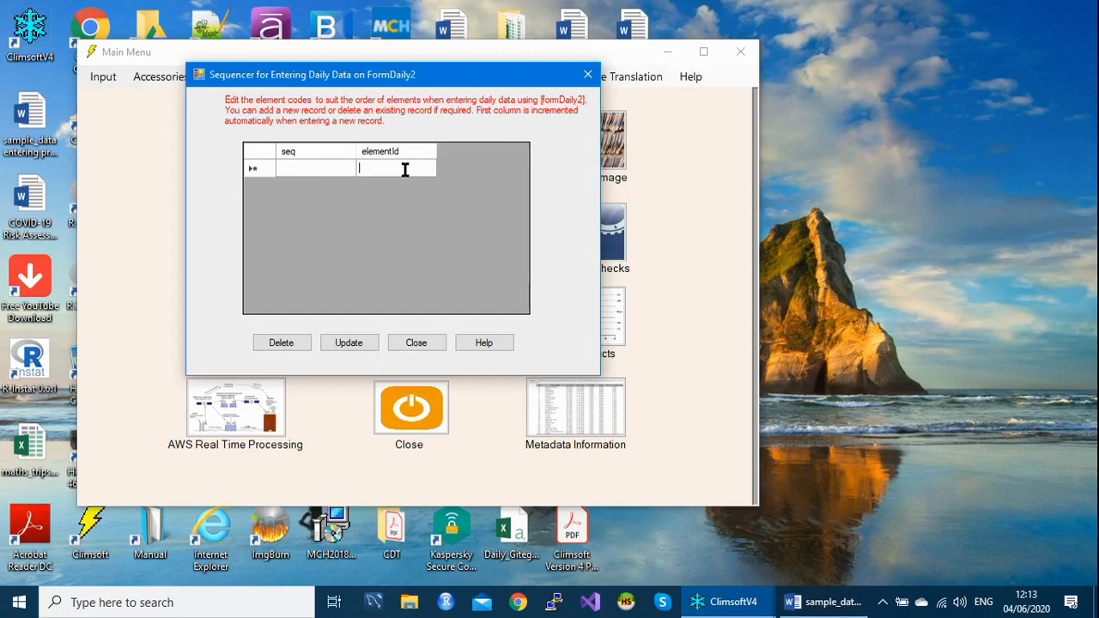
{"action": "type", "text": "5"}
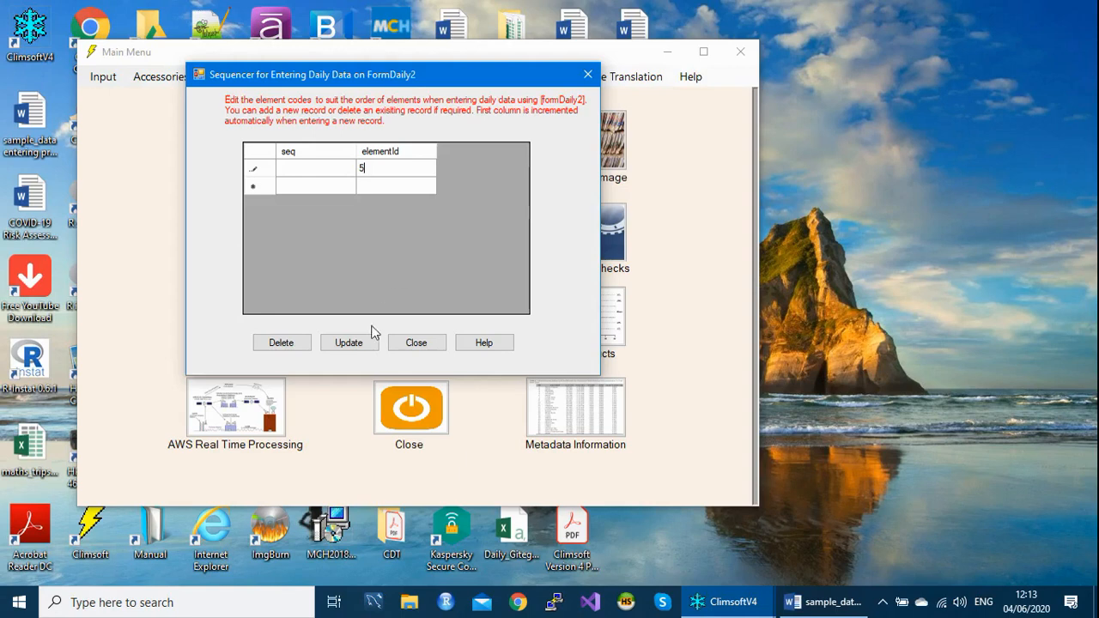
{"action": "left_click", "coordinate": [351, 341]}
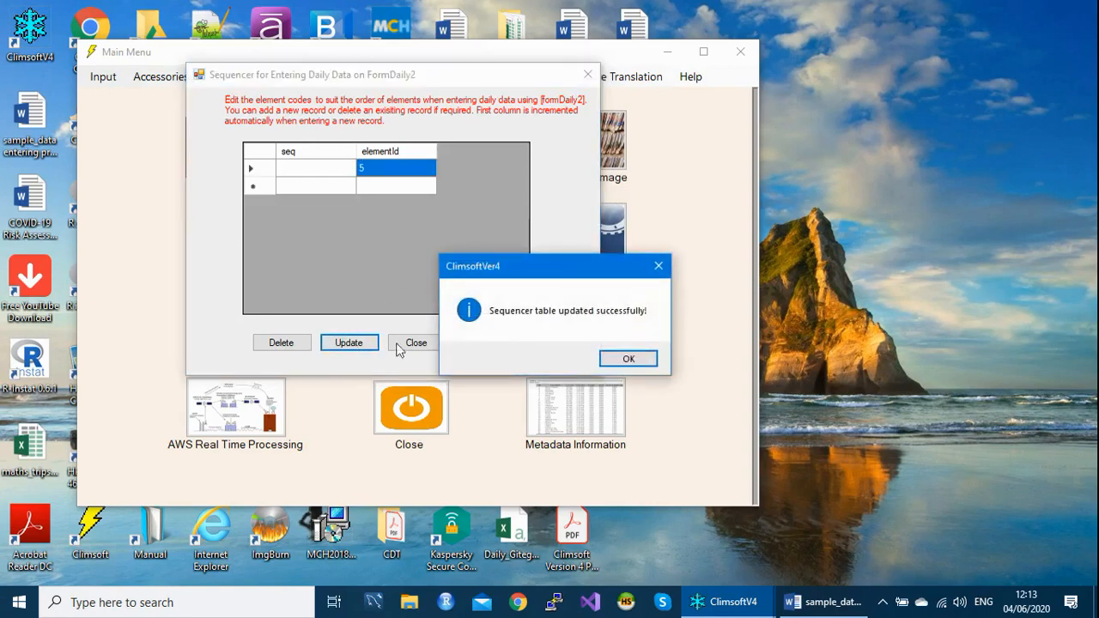
{"action": "left_click", "coordinate": [626, 358]}
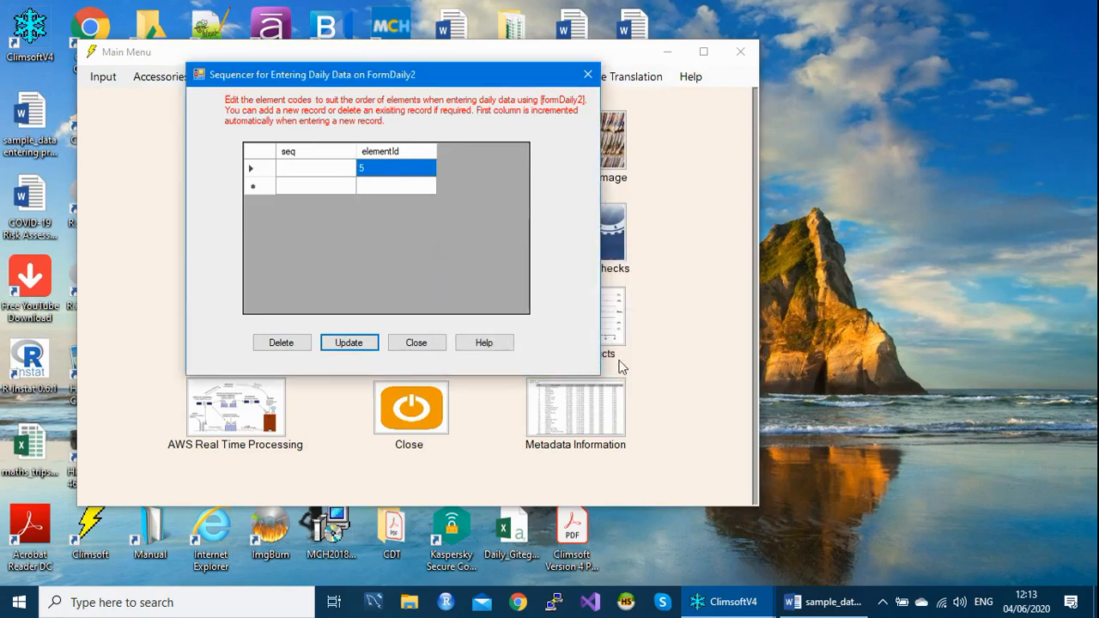
{"action": "left_click", "coordinate": [433, 346]}
- Reopen the daily sequencer configuration to check the saved record, and close it
{"action": "left_click", "coordinate": [530, 77]}
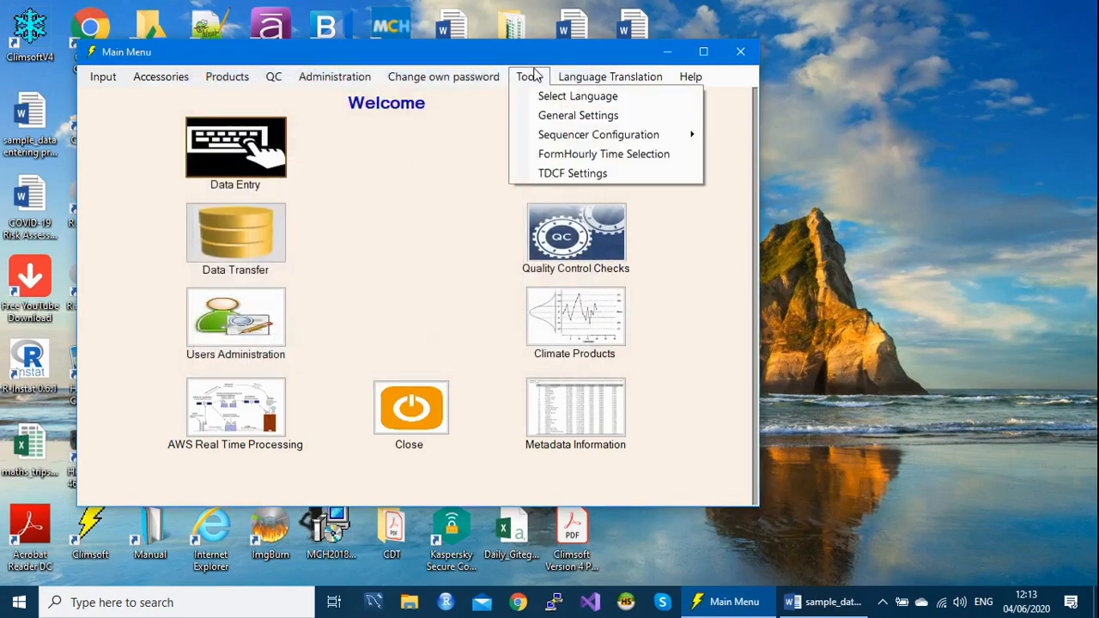
{"action": "mouse_move", "coordinate": [578, 140]}
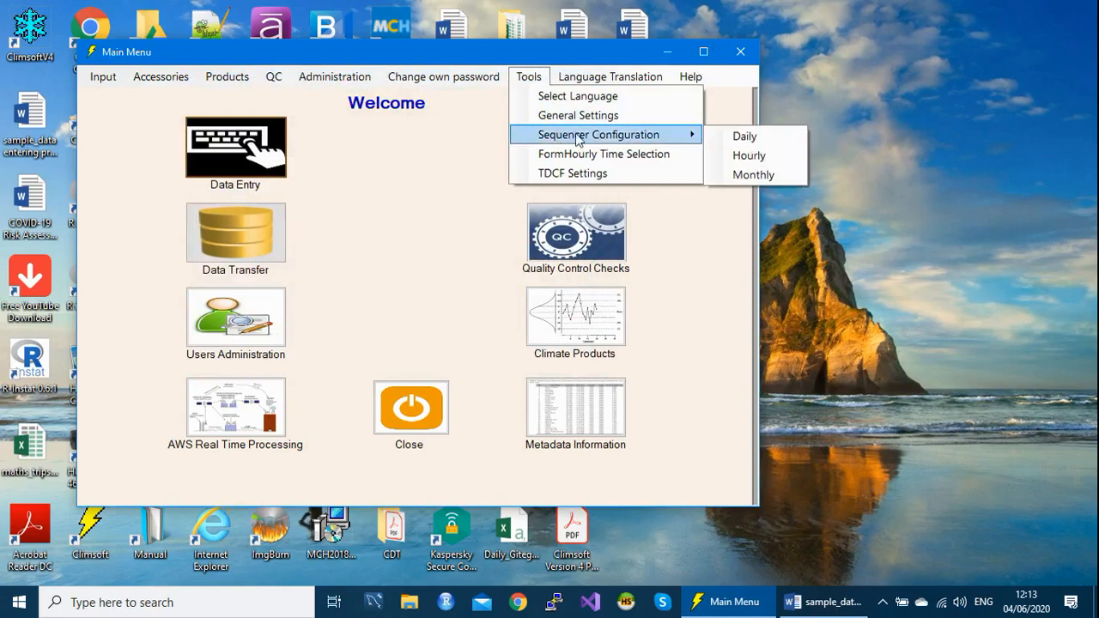
{"action": "left_click", "coordinate": [754, 138]}
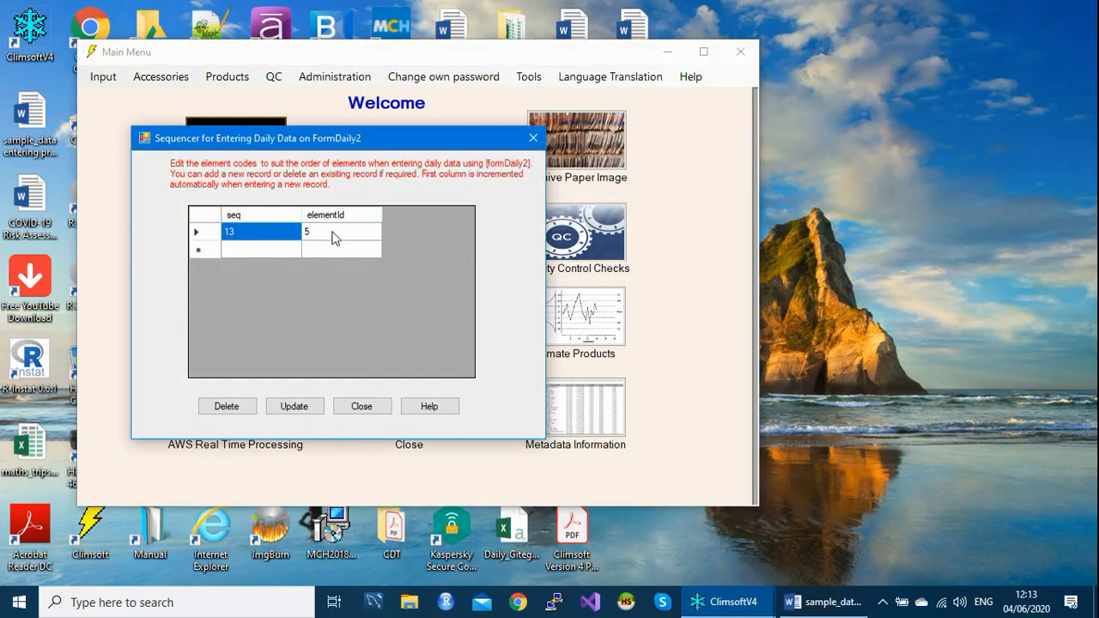
{"action": "left_click", "coordinate": [534, 139]}
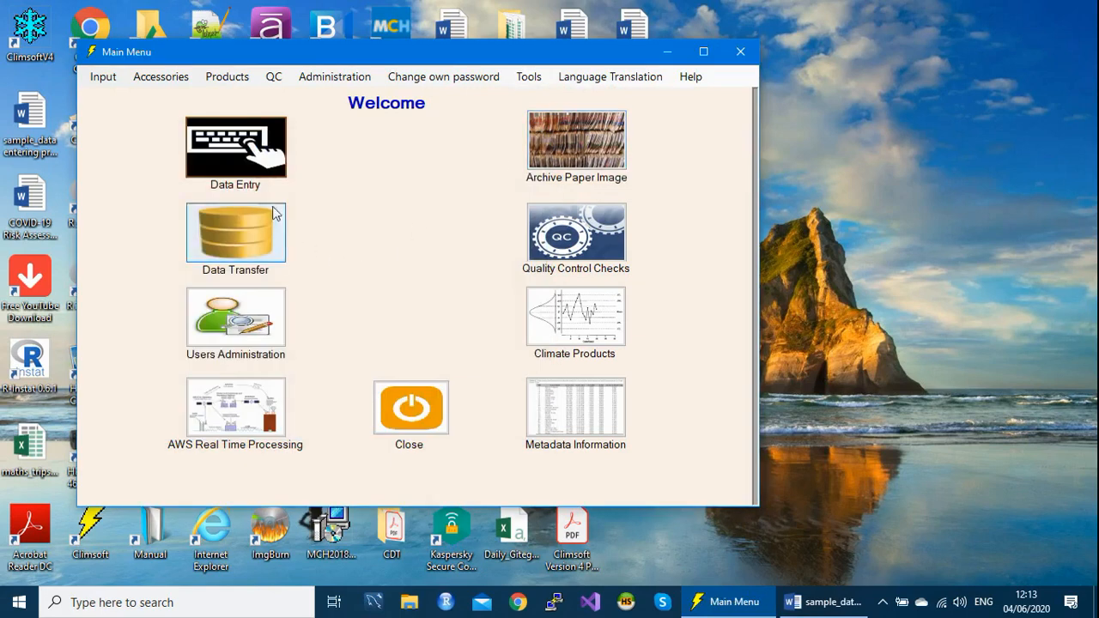
- Open the form_daily2 key entry form for a whole month of daily data
{"action": "left_click", "coordinate": [239, 160]}
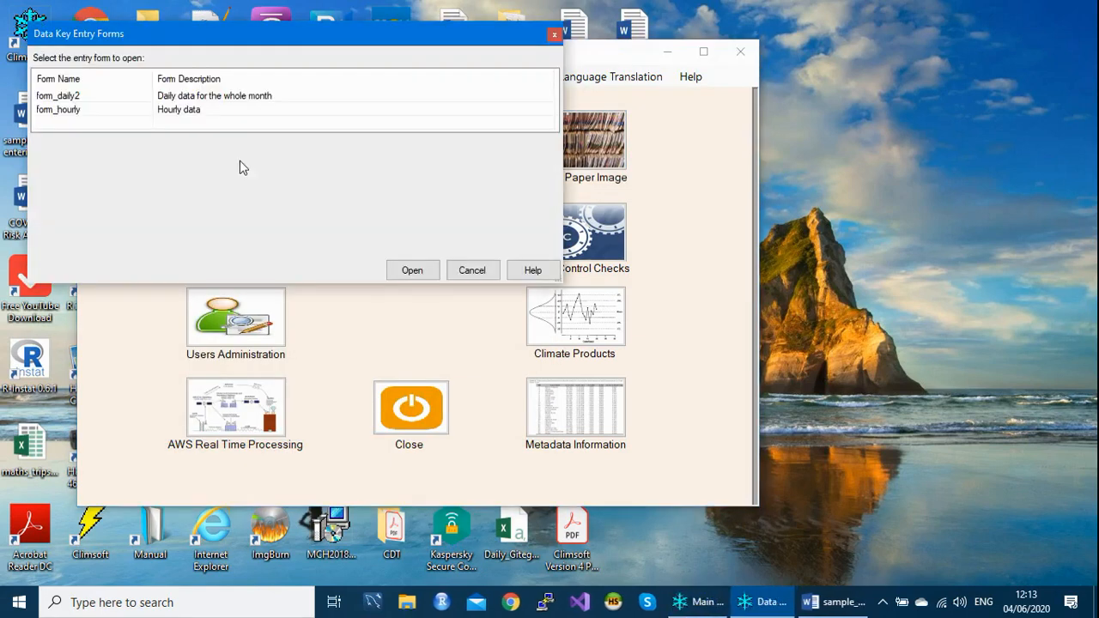
{"action": "left_click", "coordinate": [108, 95]}
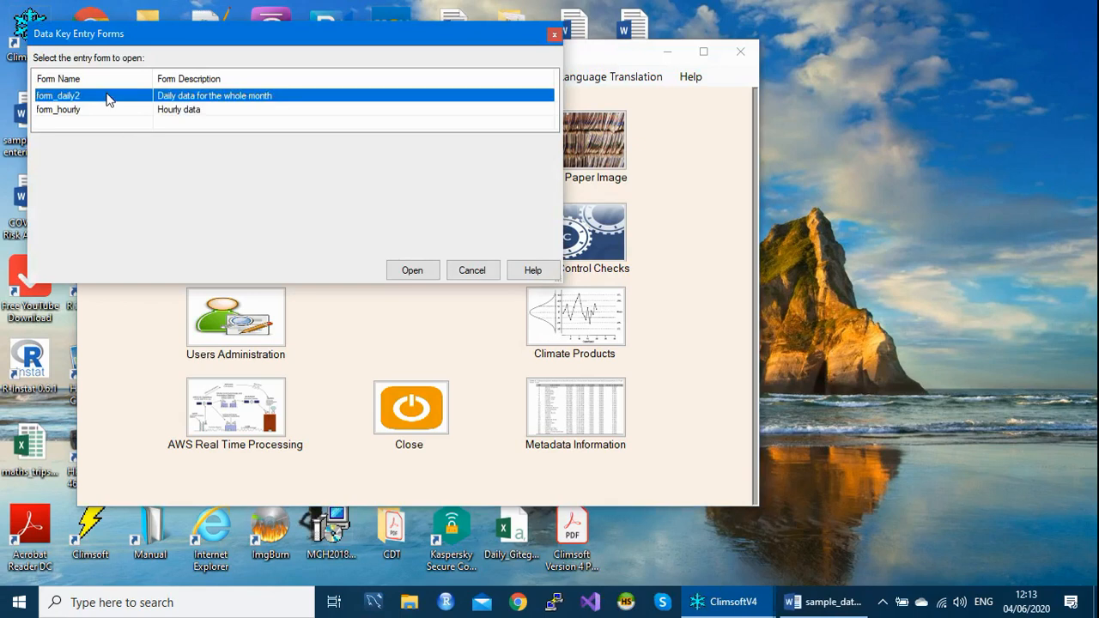
{"action": "key", "text": "Return"}
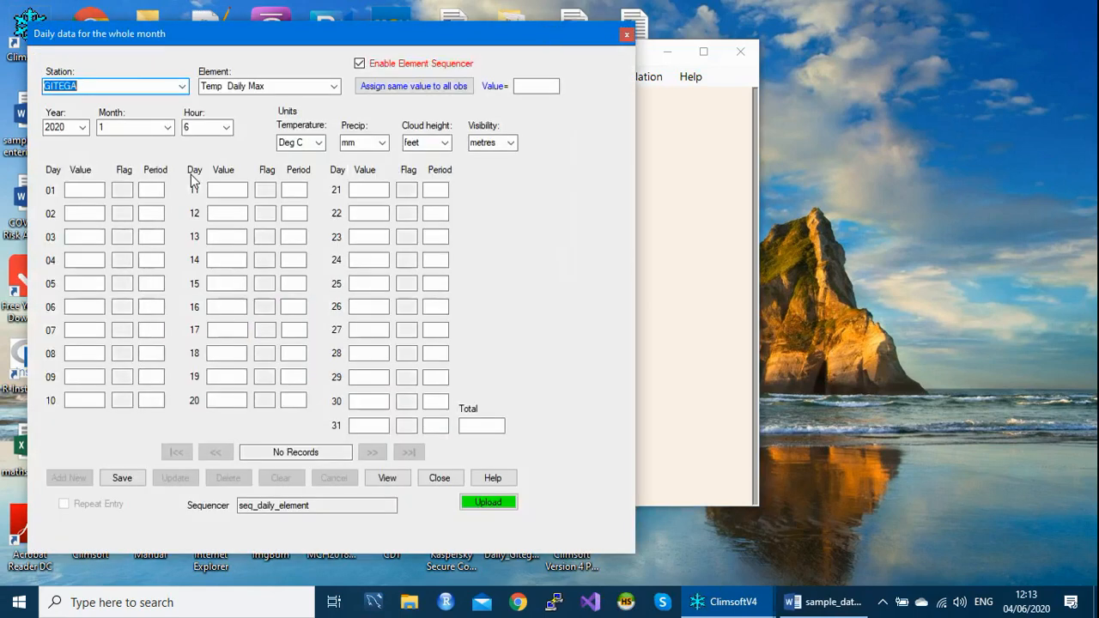
{"action": "left_click_drag", "start_coordinate": [263, 31], "coordinate": [358, 16]}
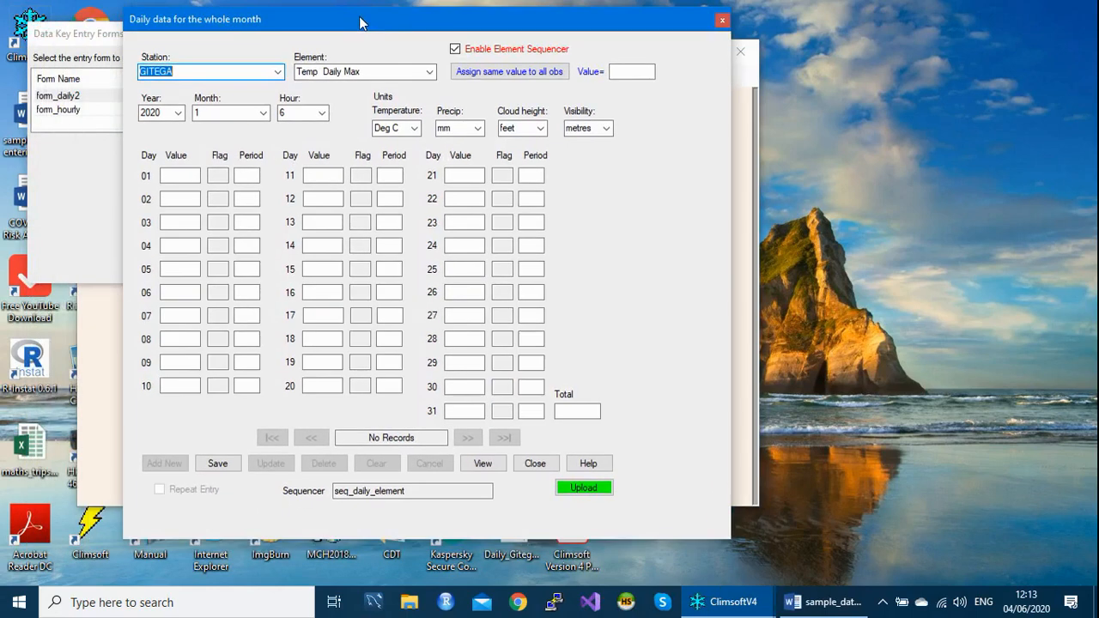
- Set the form's element to Precip Daily using element code 5
{"action": "left_click", "coordinate": [371, 73]}
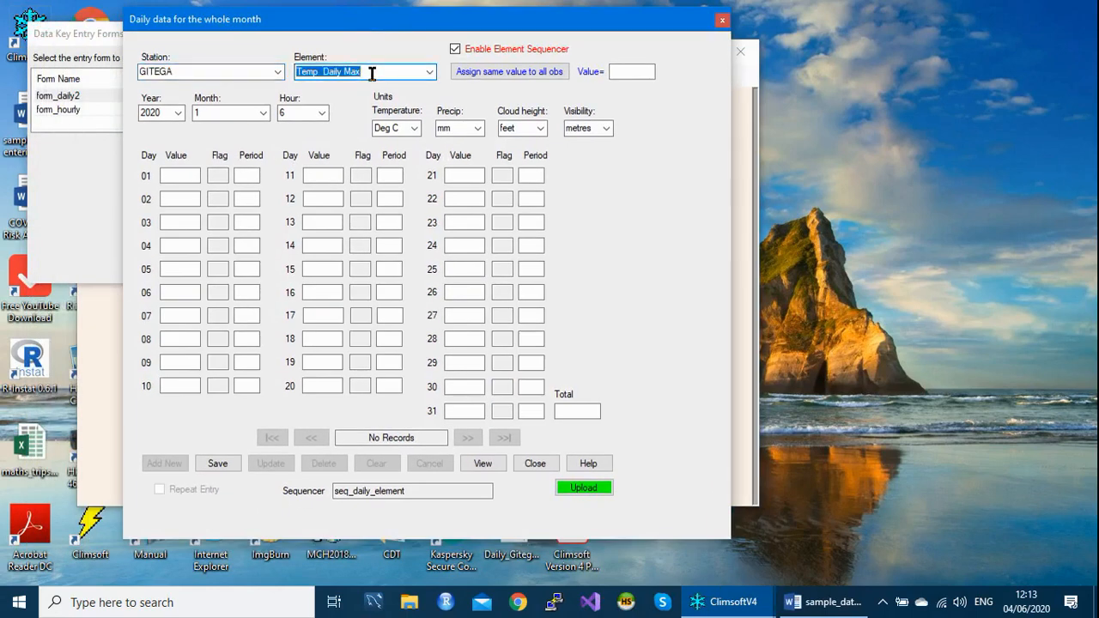
{"action": "type", "text": "5"}
{"action": "key", "text": "Tab"}
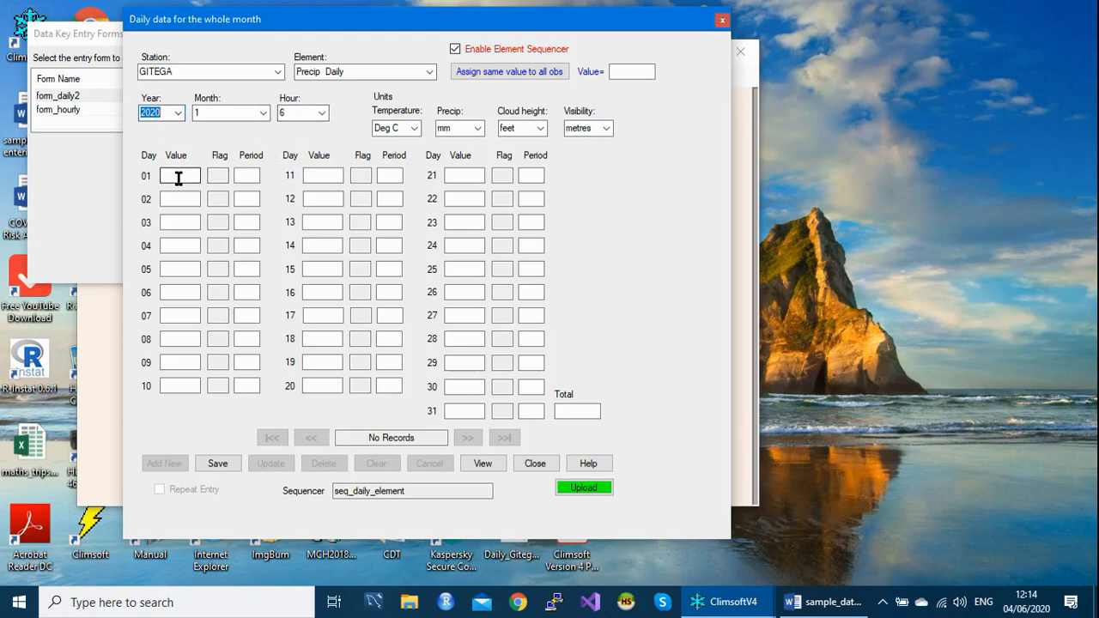
- Assign the value 0 to all daily observations of January 2020
{"action": "left_click", "coordinate": [634, 71]}
{"action": "type", "text": "0"}
{"action": "left_click", "coordinate": [489, 72]}
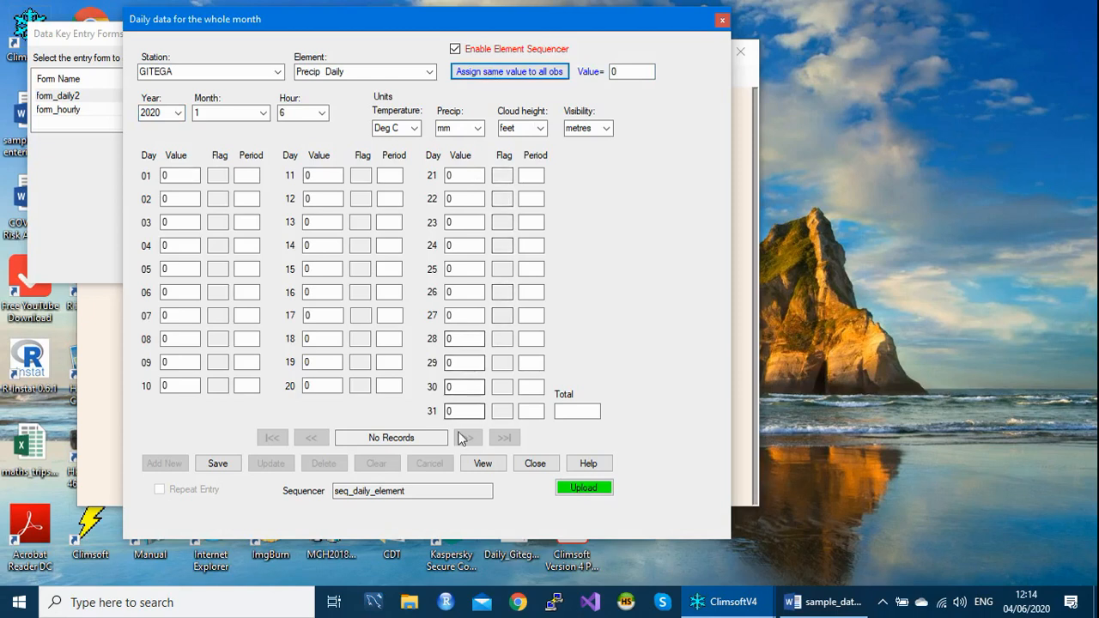
- Enter 0 as the monthly total and save the January 2020 precipitation record to the database
{"action": "left_click", "coordinate": [463, 414]}
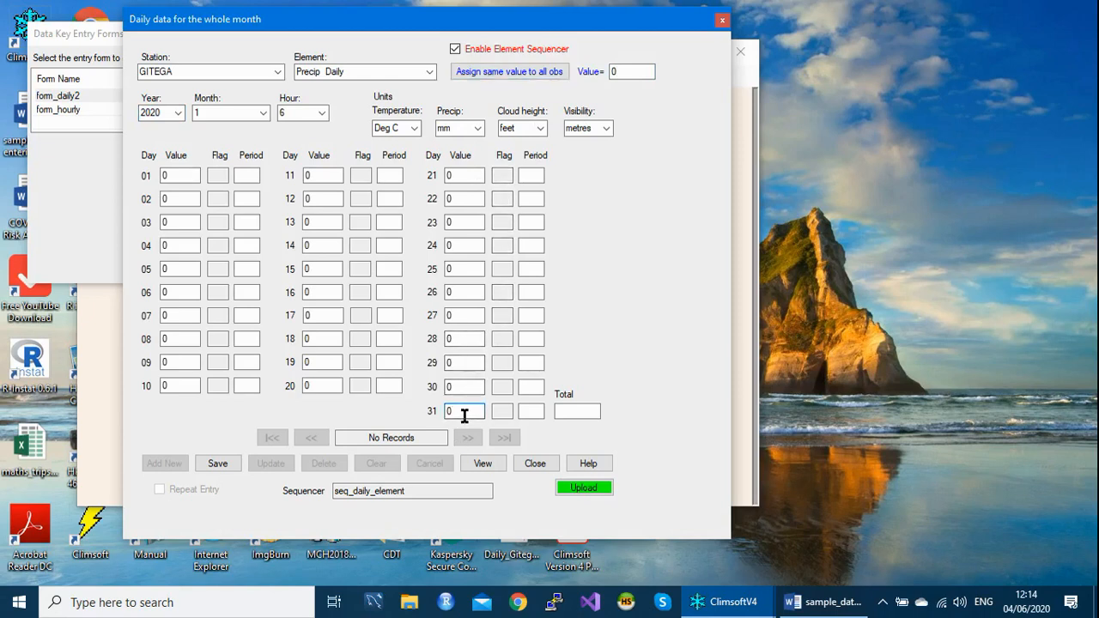
{"action": "key", "text": "Tab"}
{"action": "key", "text": "Return"}
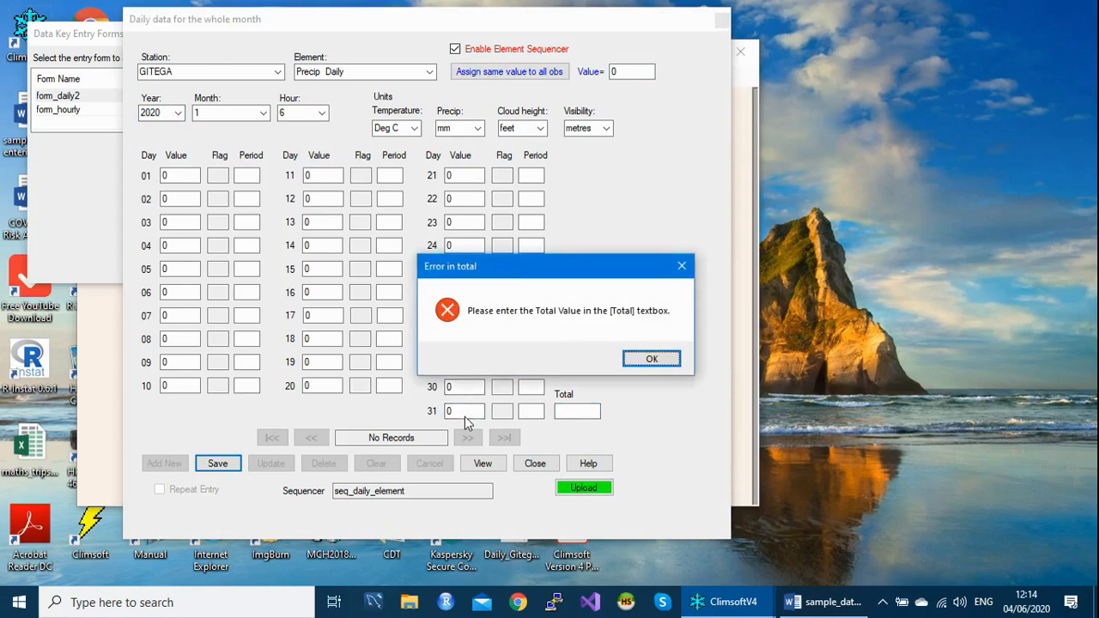
{"action": "left_click", "coordinate": [651, 360]}
{"action": "type", "text": "0"}
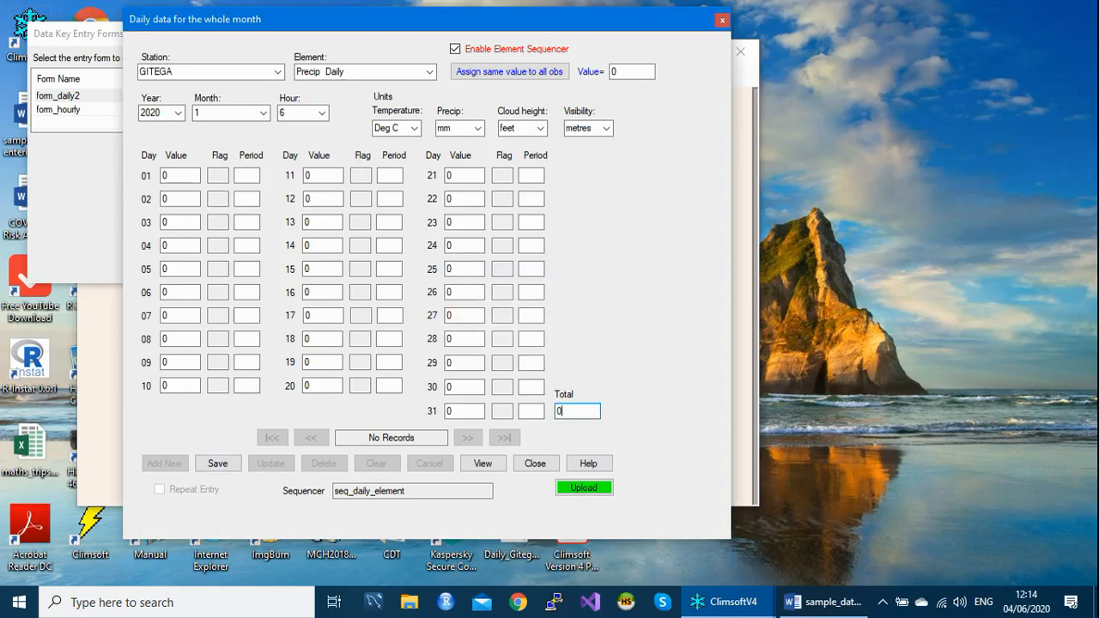
{"action": "key", "text": "Tab"}
{"action": "key", "text": "Return"}
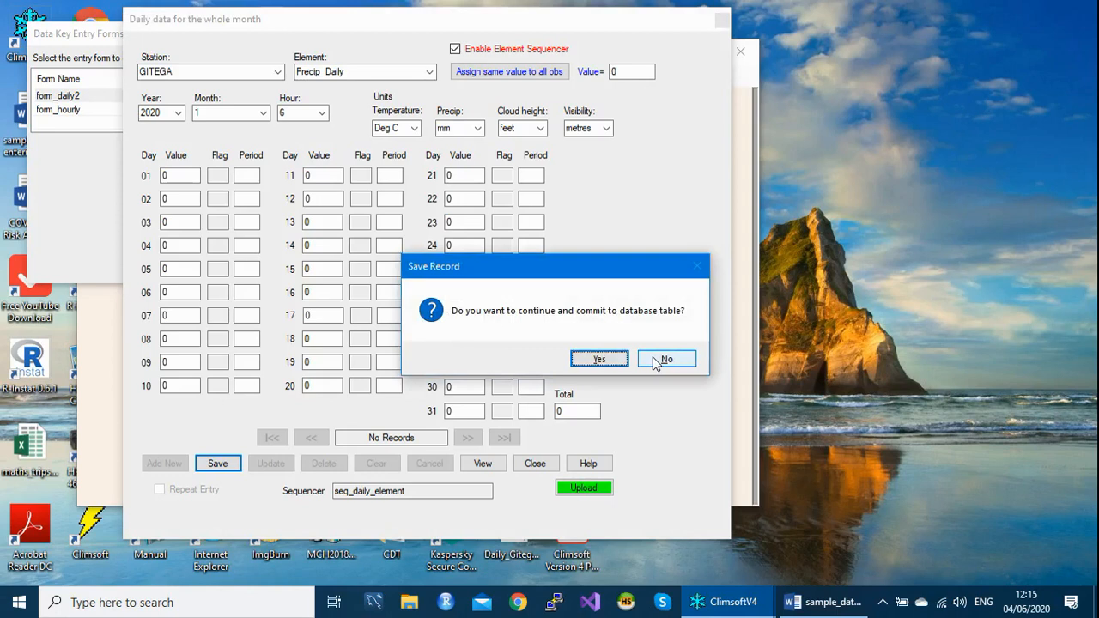
{"action": "key", "text": "Return"}
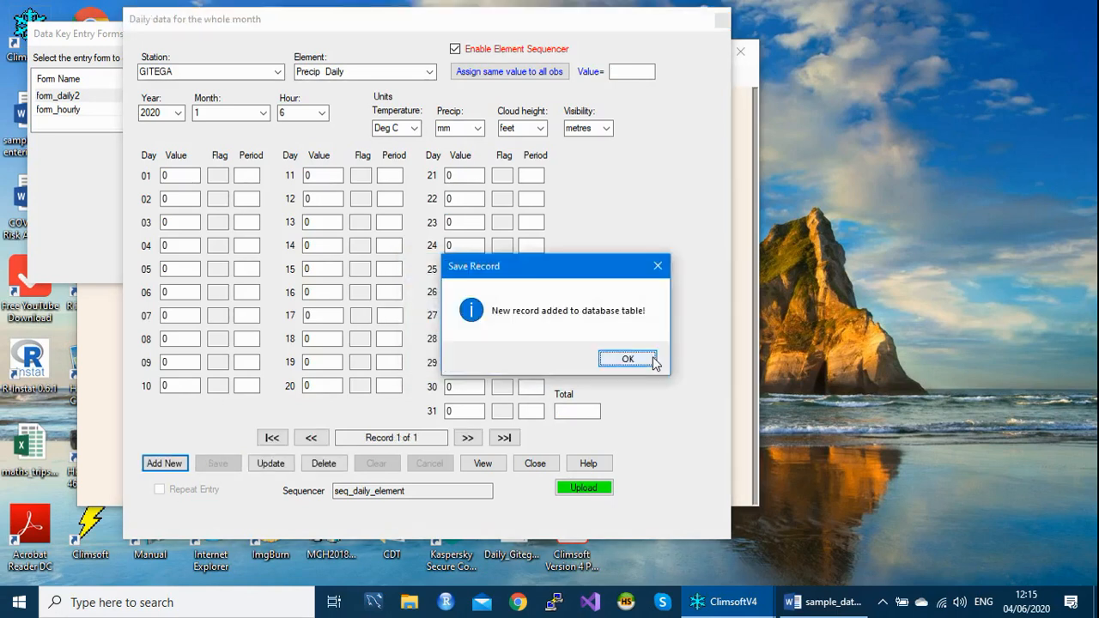
{"action": "left_click", "coordinate": [653, 358]}
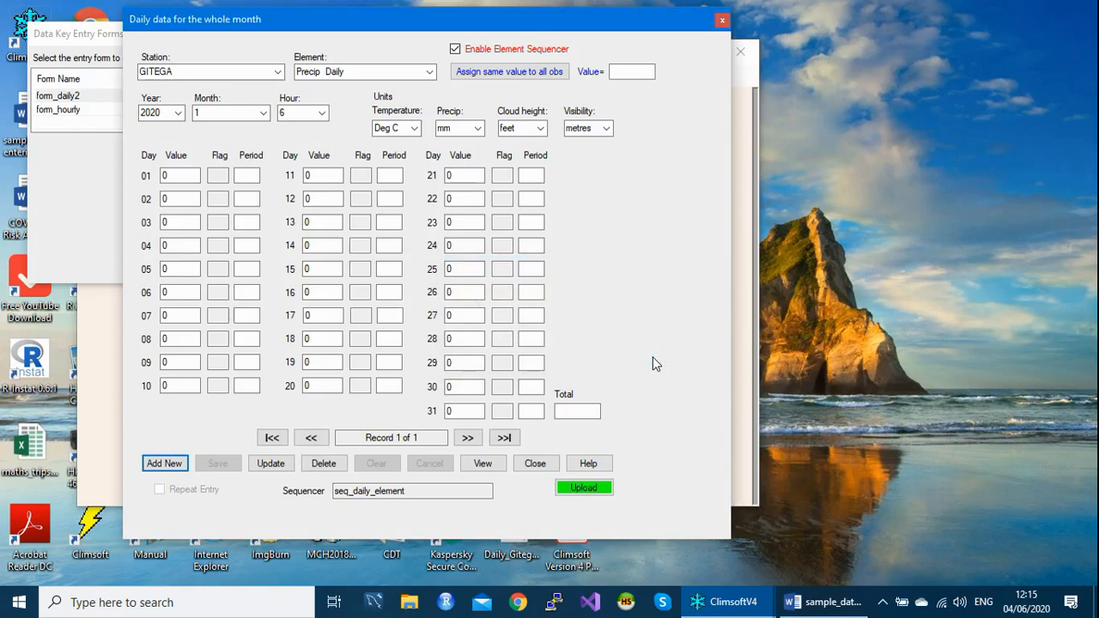
- Start a new precipitation record for February 2020 and assign the value 0 to all its daily observations
{"action": "key", "text": "Return"}
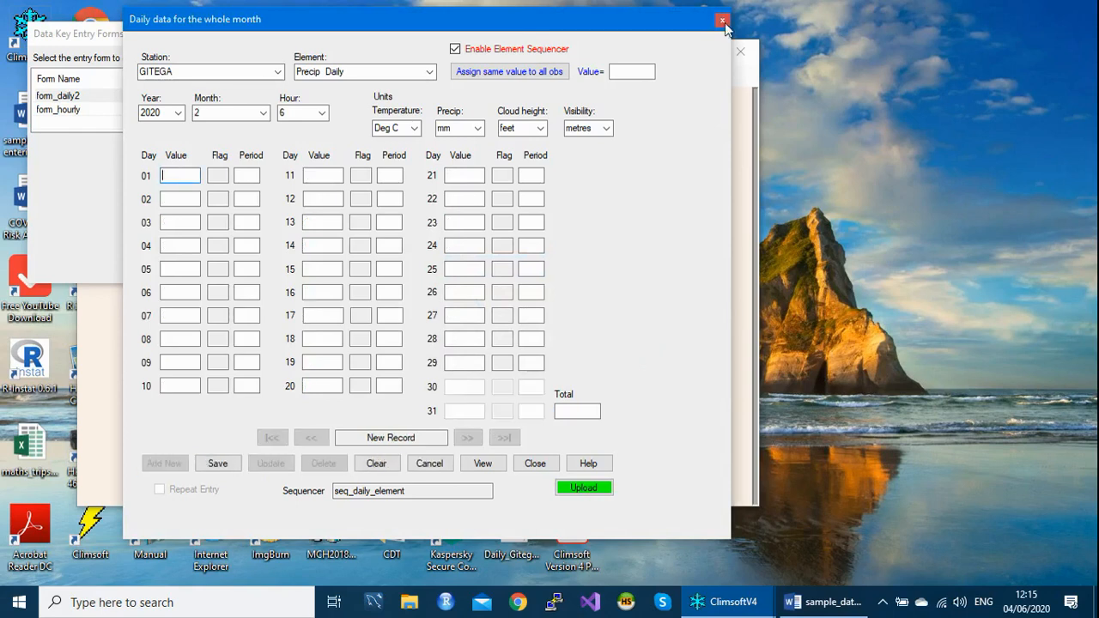
{"action": "left_click", "coordinate": [635, 73]}
{"action": "type", "text": "0"}
{"action": "left_click", "coordinate": [517, 72]}
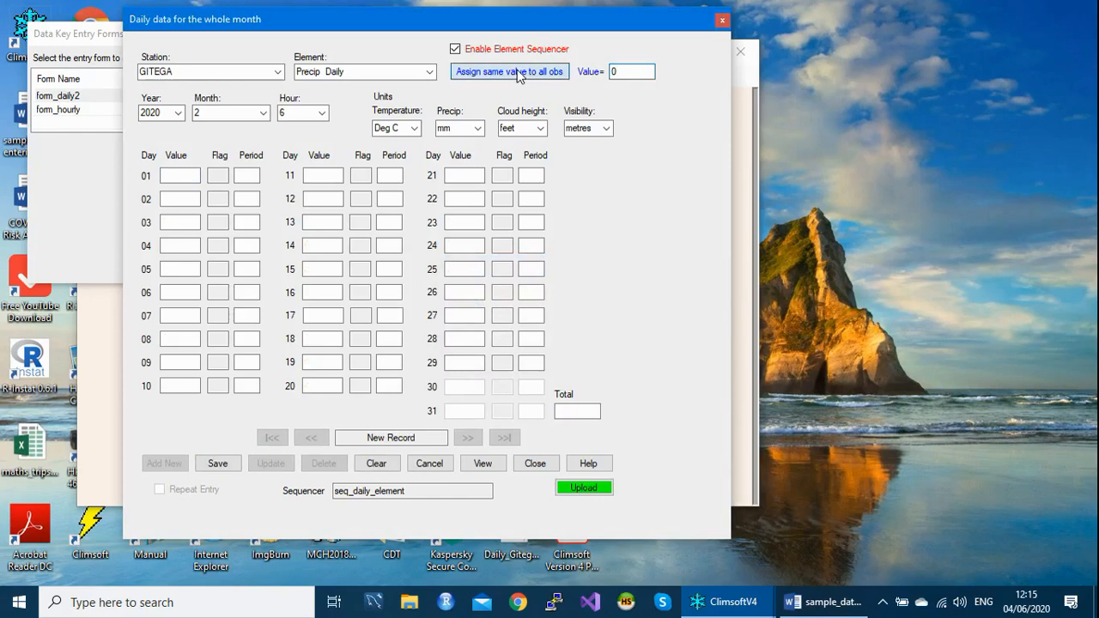
- Enter 0 as the monthly total for February 2020 and save the record to the database
{"action": "left_click", "coordinate": [462, 365]}
{"action": "key", "text": "Tab"}
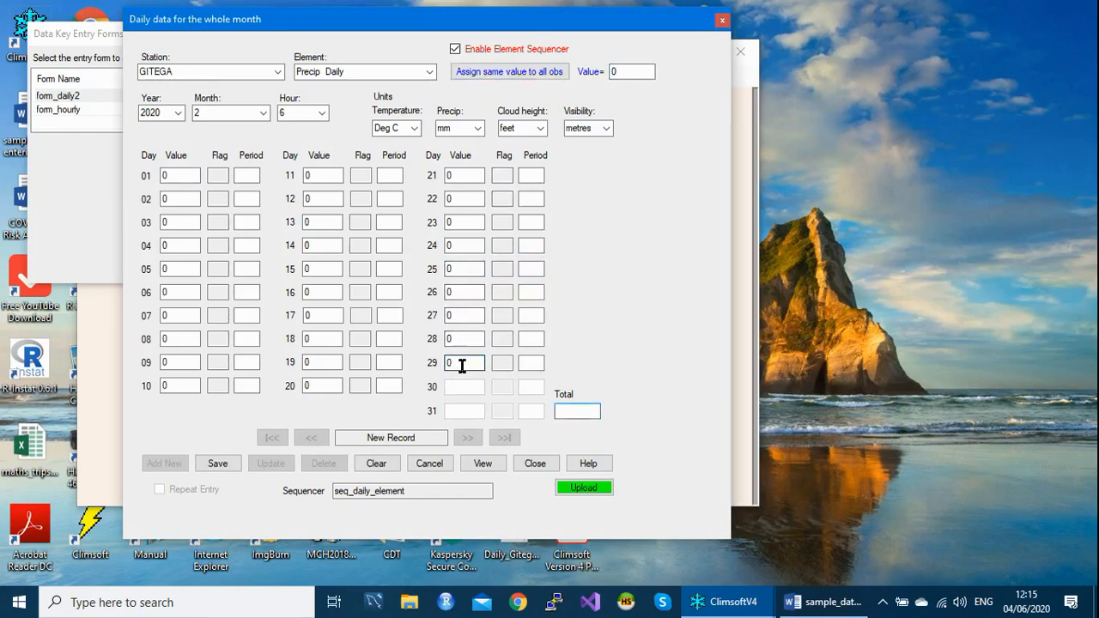
{"action": "type", "text": "0"}
{"action": "key", "text": "Tab"}
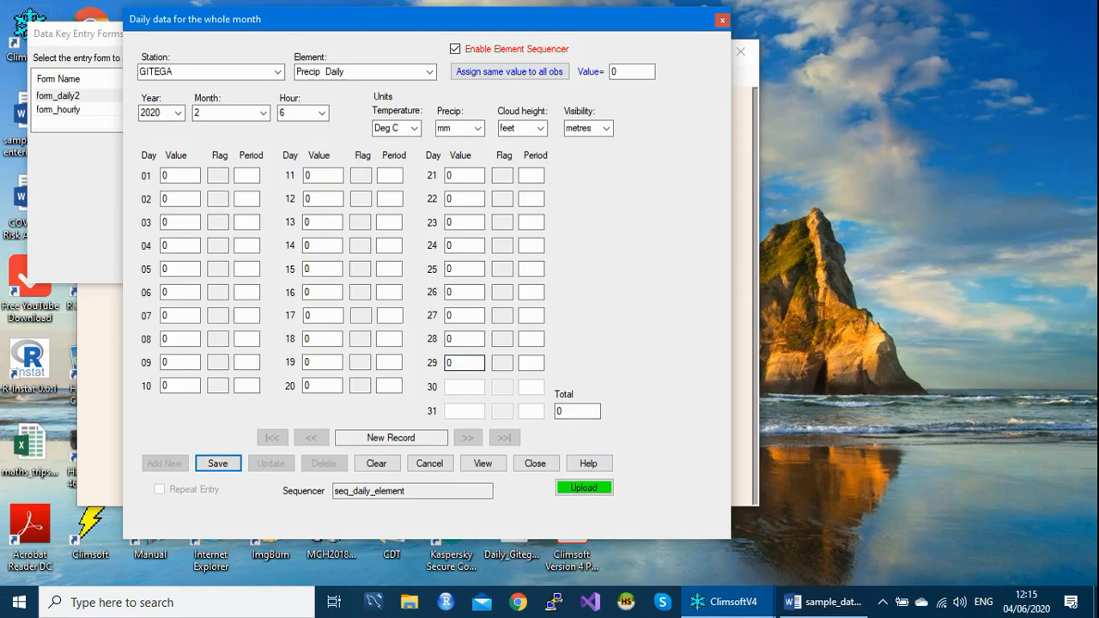
{"action": "key", "text": "Return"}
{"action": "key", "text": "Return"}
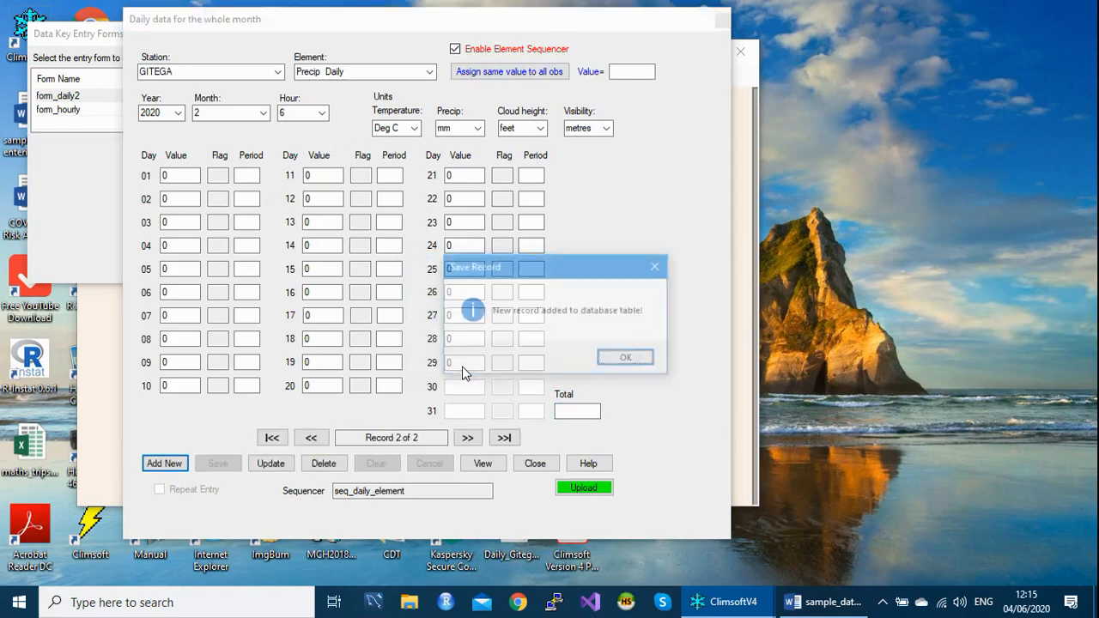
{"action": "key", "text": "Return"}
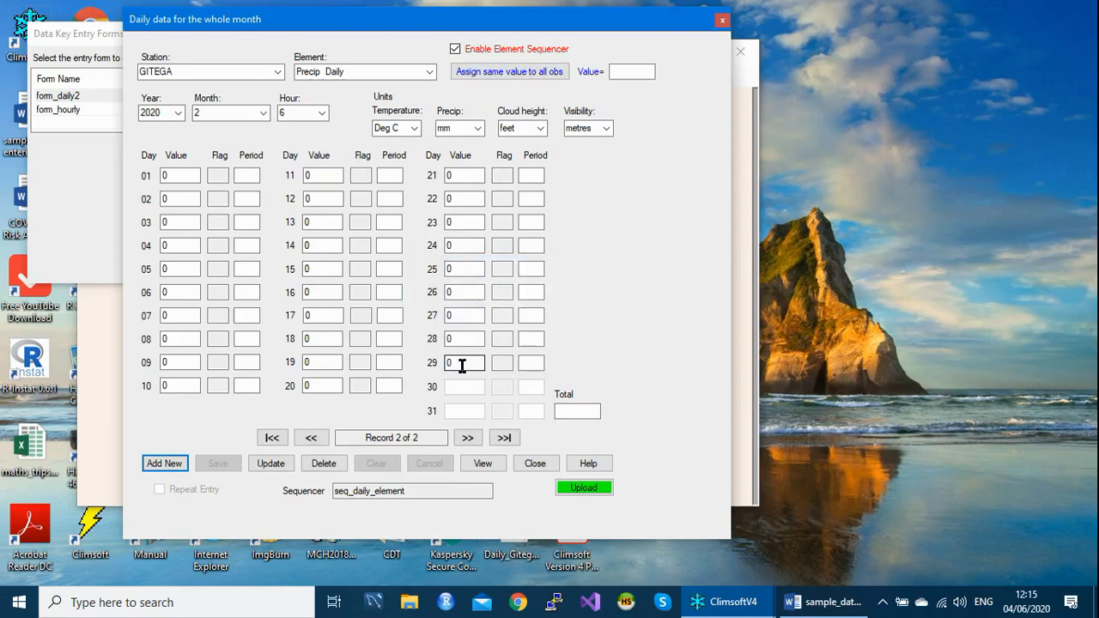
- Start a new precipitation record for March 2020 and assign the value 0 to all its daily observations
{"action": "key", "text": "Return"}
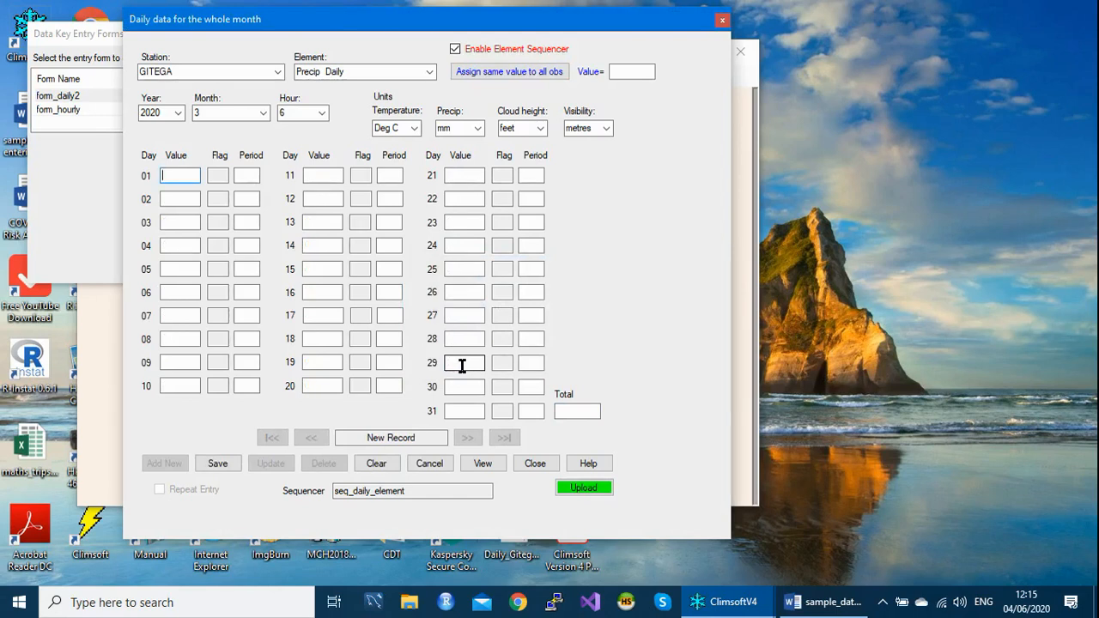
{"action": "left_click", "coordinate": [641, 72]}
{"action": "type", "text": "0"}
{"action": "left_click", "coordinate": [556, 72]}
- Enter 0 as the monthly total for March 2020 and save the record to the database
{"action": "left_click", "coordinate": [461, 410]}
{"action": "key", "text": "Tab"}
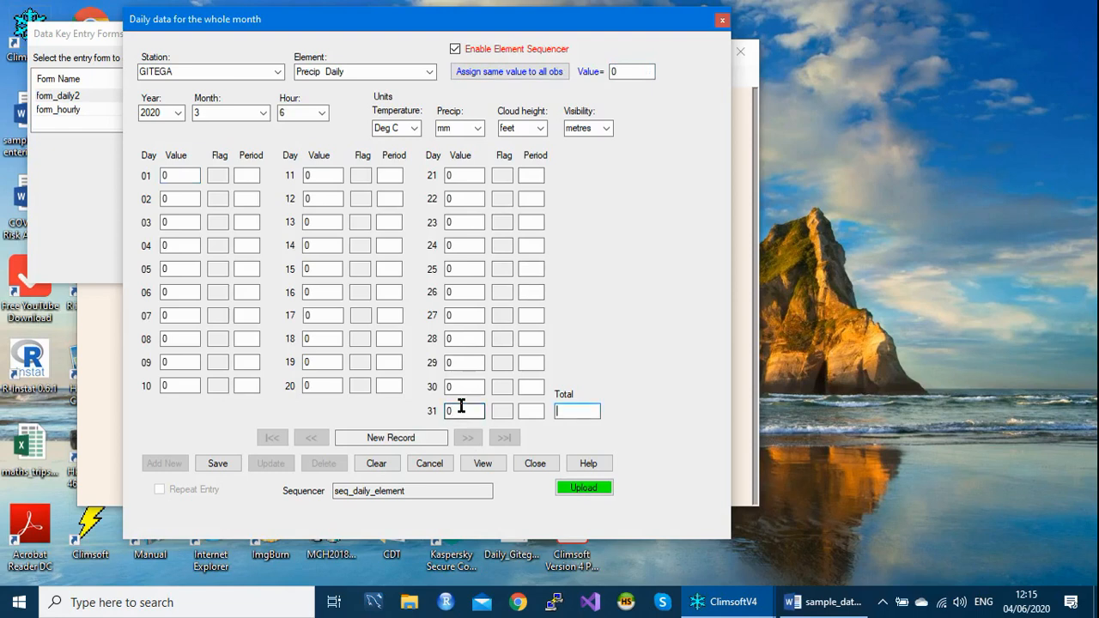
{"action": "key", "text": "Return"}
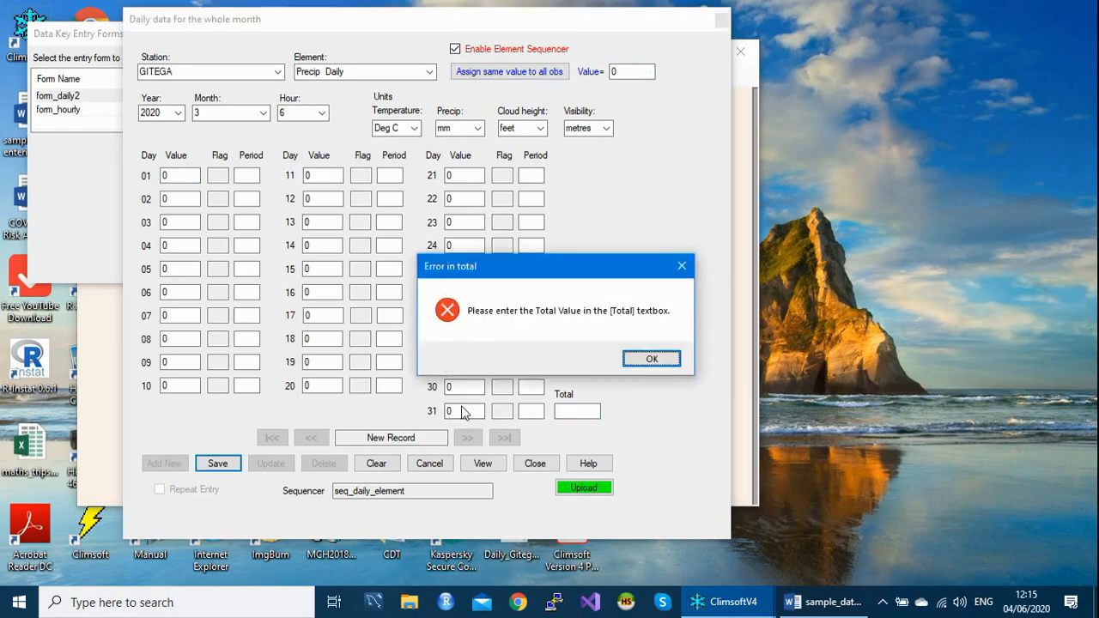
{"action": "key", "text": "Return"}
{"action": "type", "text": "0"}
{"action": "key", "text": "Tab"}
{"action": "key", "text": "Return"}
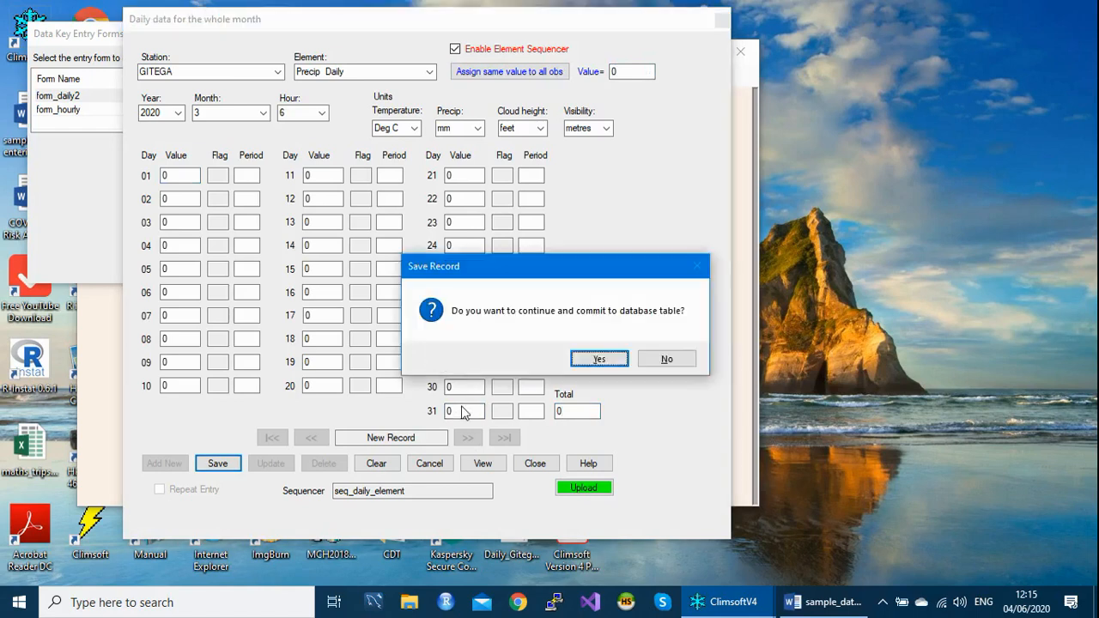
{"action": "key", "text": "Return"}
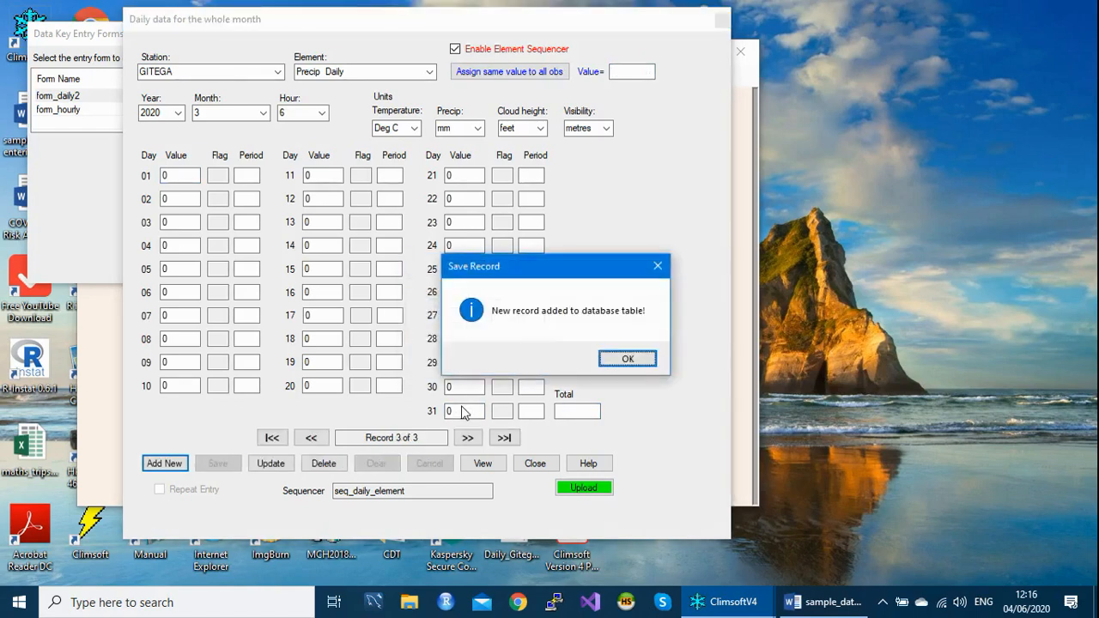
{"action": "key", "text": "Return"}
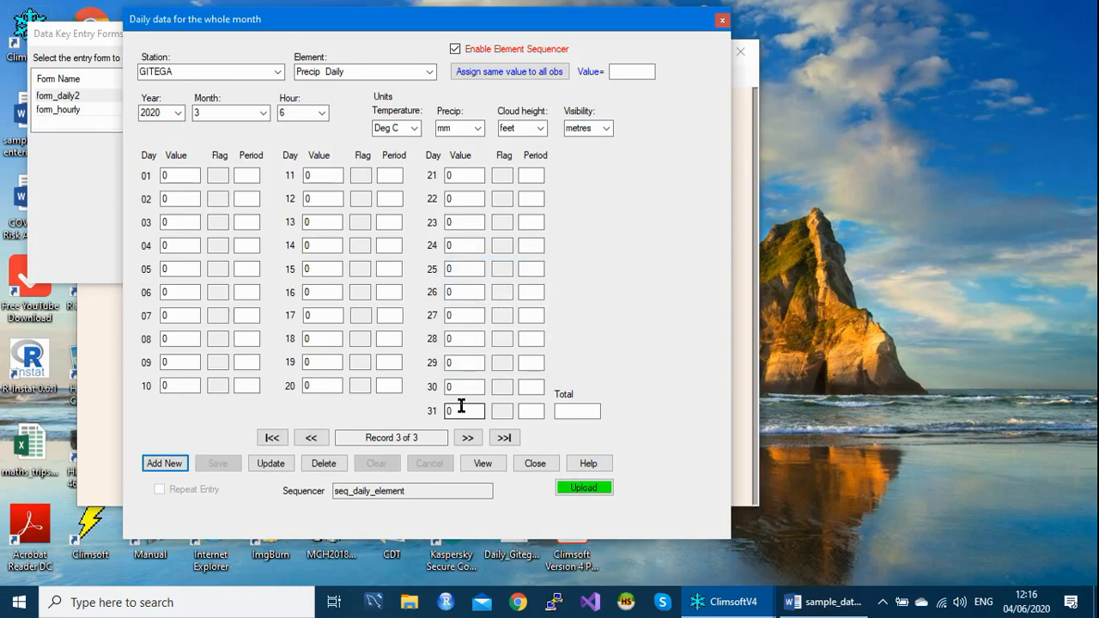
- Start a new precipitation record for April 2020 and assign the value 0 to all its daily observations
{"action": "key", "text": "Return"}
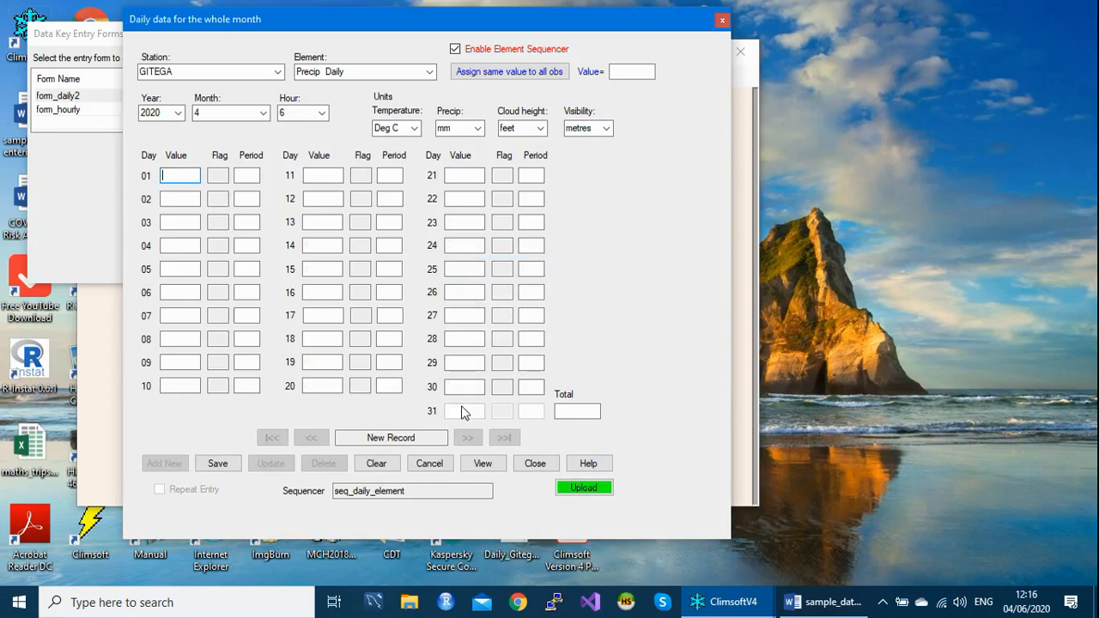
{"action": "left_click", "coordinate": [636, 72]}
{"action": "type", "text": "0"}
{"action": "left_click", "coordinate": [494, 76]}
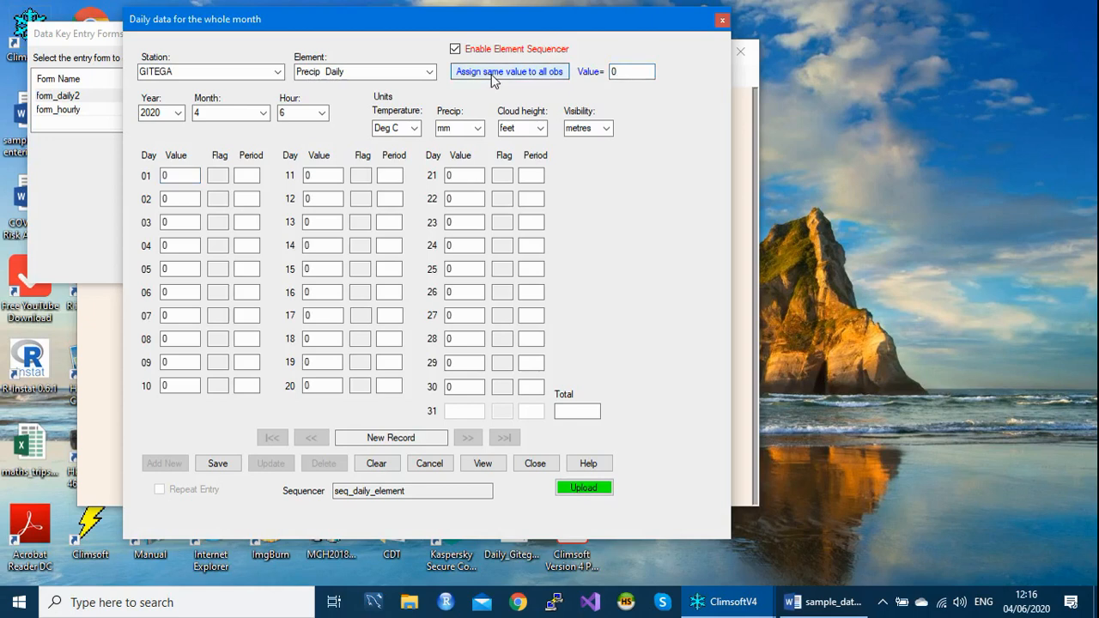
- Clear the values for days 21 to 30 of April 2020 so they are flagged M as missing
{"action": "left_click", "coordinate": [448, 174]}
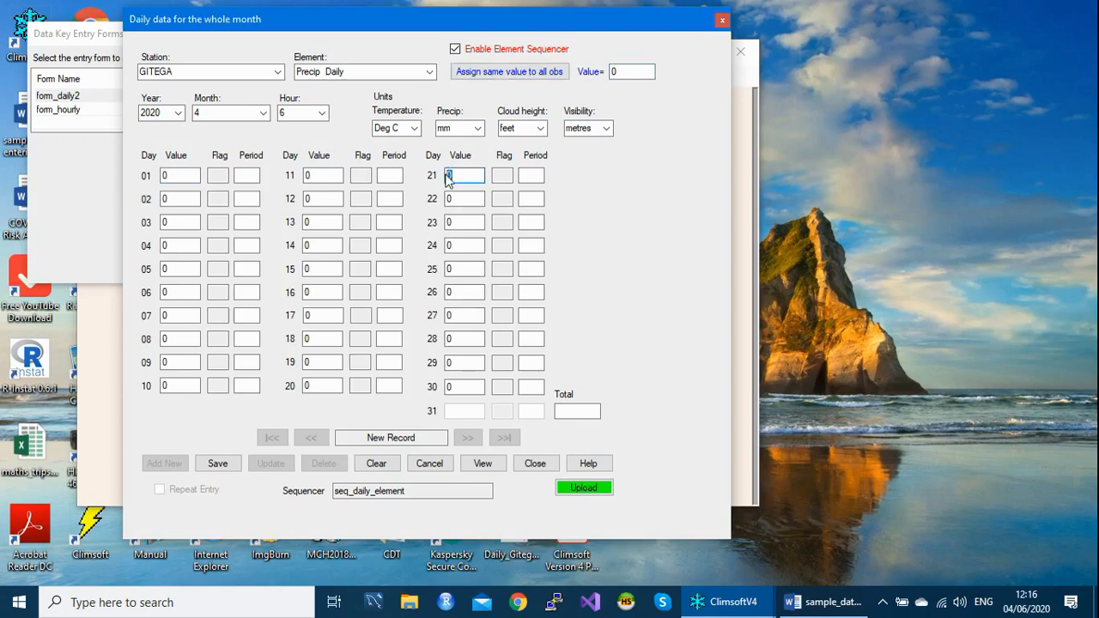
{"action": "key", "text": "BackSpace"}
{"action": "key", "text": "Return"}
{"action": "key", "text": "BackSpace"}
{"action": "key", "text": "Return"}
{"action": "key", "text": "BackSpace"}
{"action": "key", "text": "Return"}
{"action": "key", "text": "BackSpace"}
{"action": "key", "text": "Return"}
{"action": "key", "text": "BackSpace"}
{"action": "key", "text": "Return"}
{"action": "key", "text": "BackSpace"}
{"action": "key", "text": "Return"}
{"action": "key", "text": "BackSpace"}
{"action": "key", "text": "Return"}
{"action": "key", "text": "BackSpace"}
{"action": "key", "text": "Return"}
{"action": "key", "text": "BackSpace"}
{"action": "key", "text": "Return"}
{"action": "key", "text": "BackSpace"}
{"action": "key", "text": "Return"}
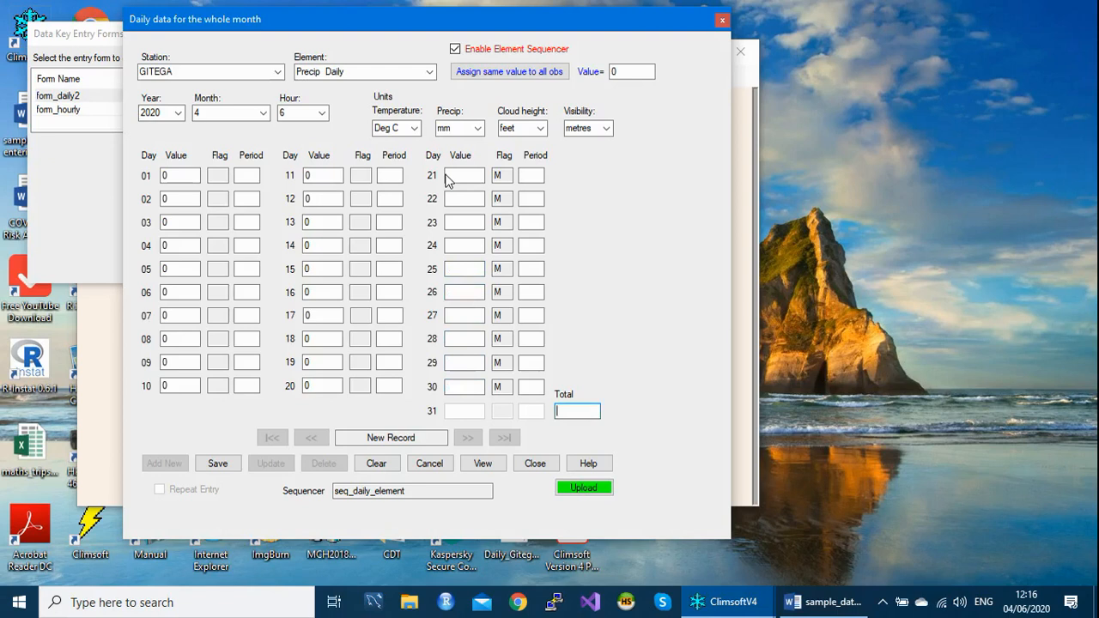
- Enter 0 as the monthly total for April 2020 and save the record to the database
{"action": "key", "text": "Return"}
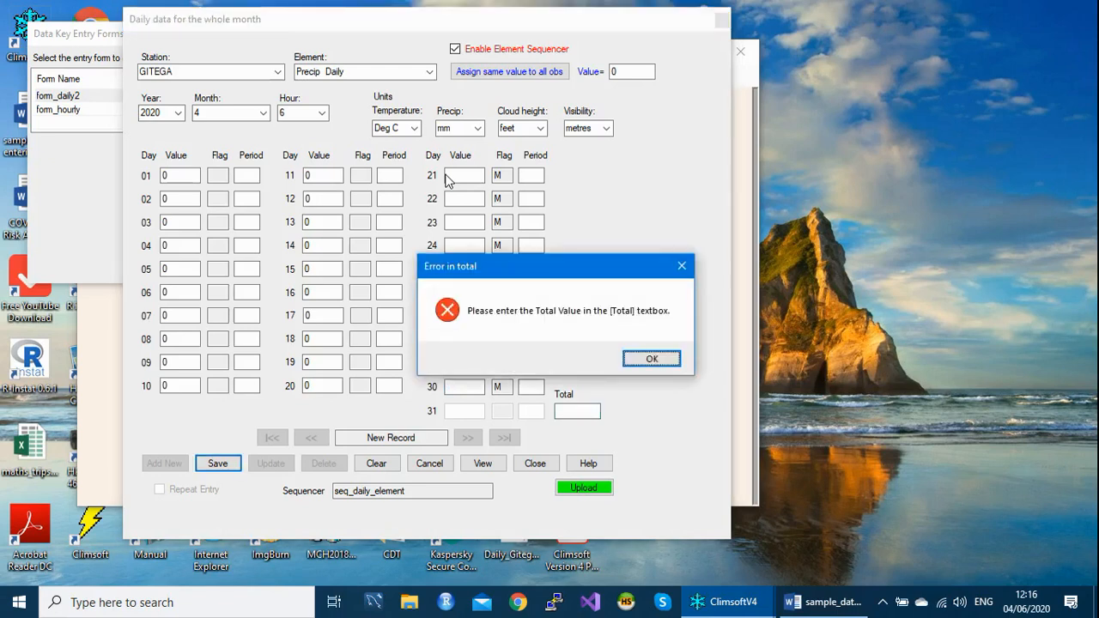
{"action": "key", "text": "Return"}
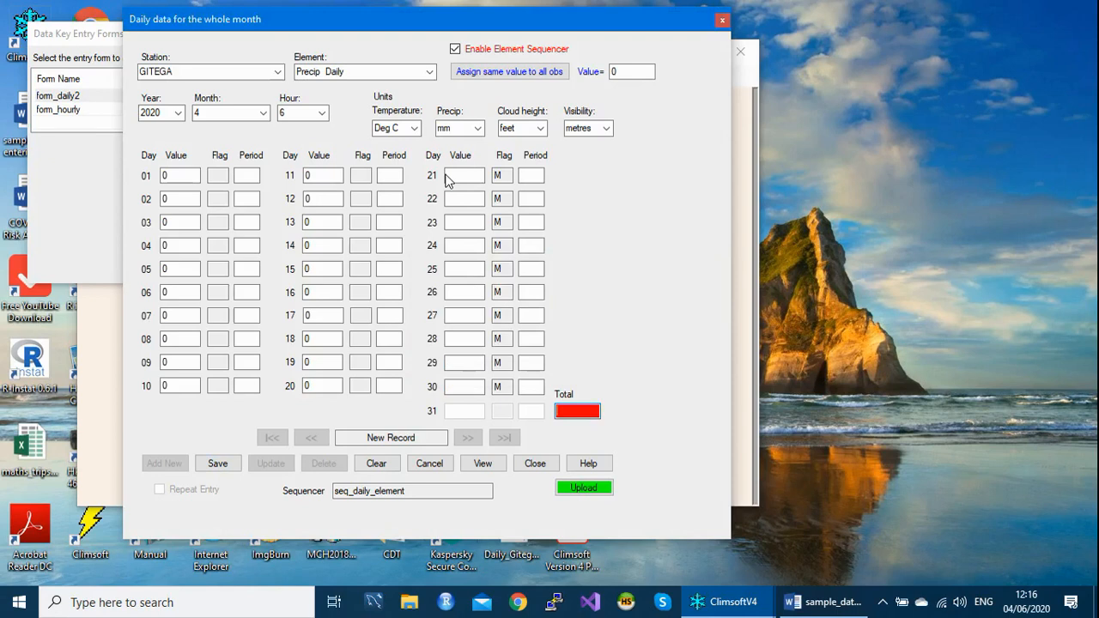
{"action": "type", "text": "0"}
{"action": "key", "text": "Return"}
{"action": "key", "text": "Return"}
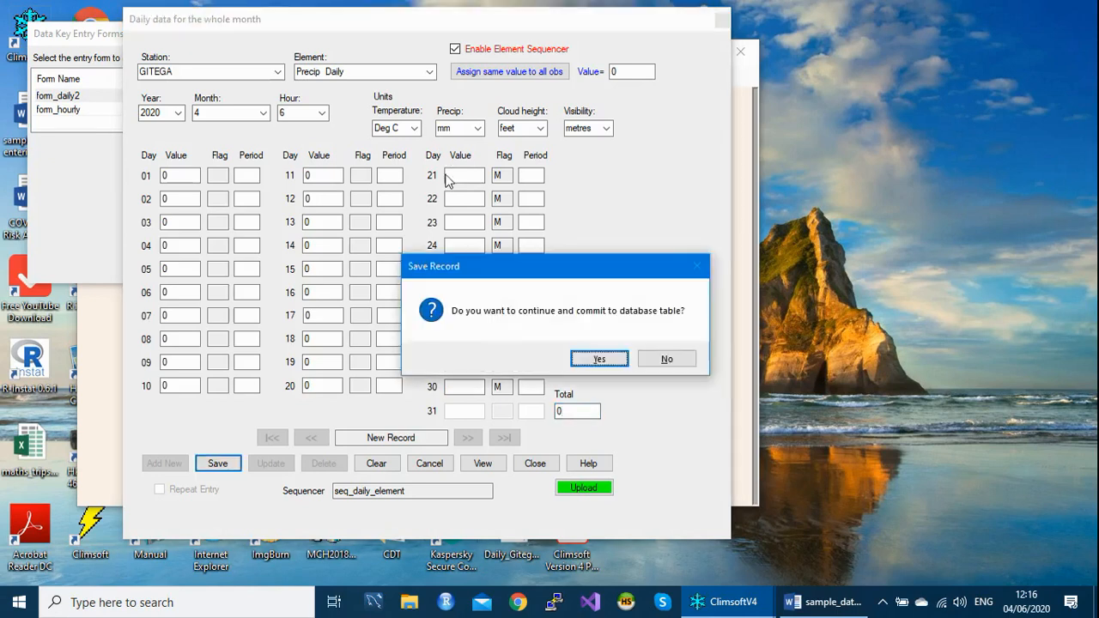
{"action": "key", "text": "Return"}
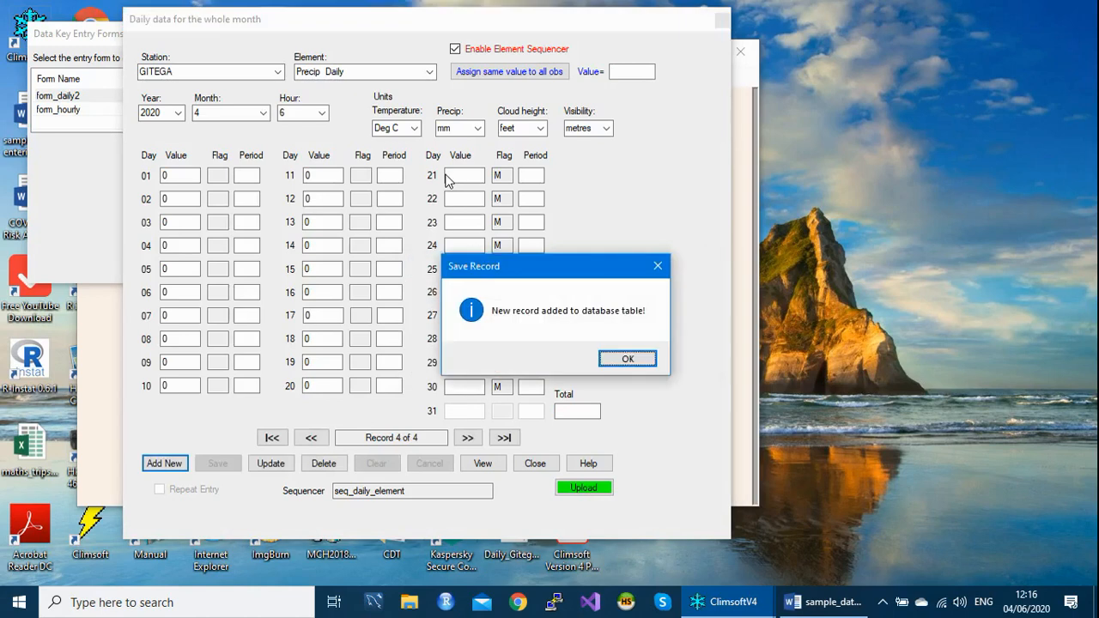
{"action": "key", "text": "Return"}
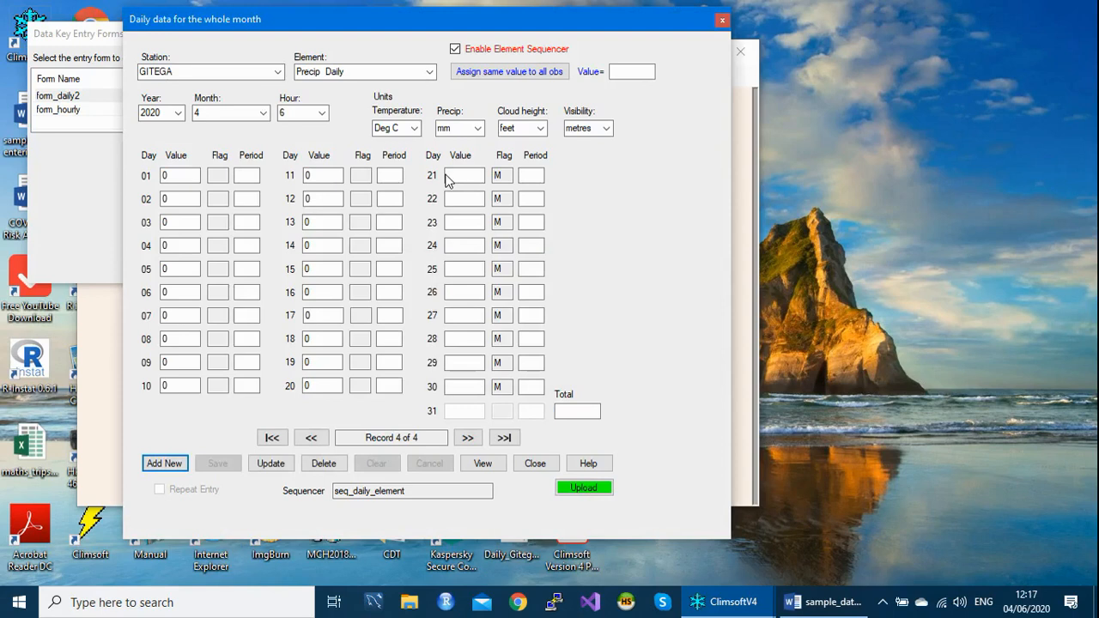
- Start the May 2020 record with day 1 left blank as missing, and enter 125 with period 3 for day 2
{"action": "key", "text": "Return"}
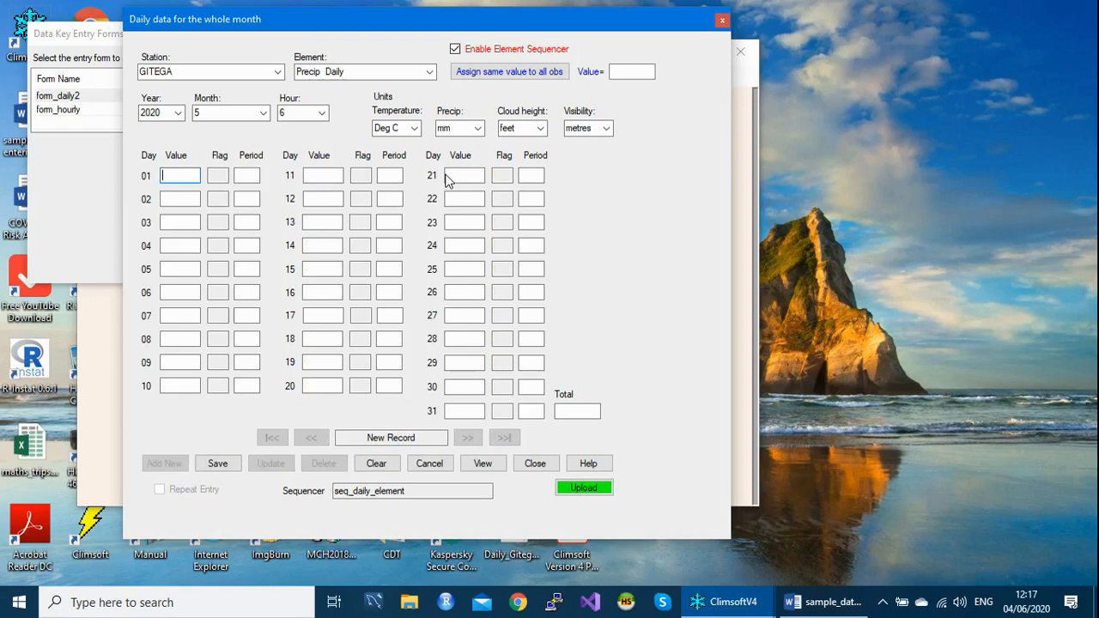
{"action": "key", "text": "Return"}
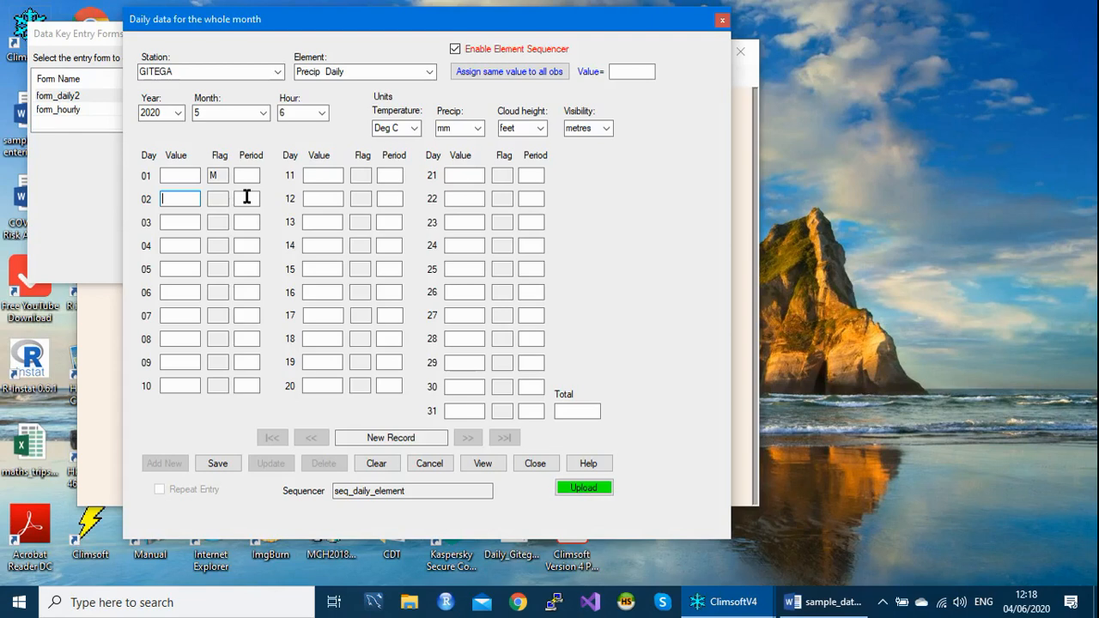
{"action": "type", "text": "125"}
{"action": "left_click", "coordinate": [249, 200]}
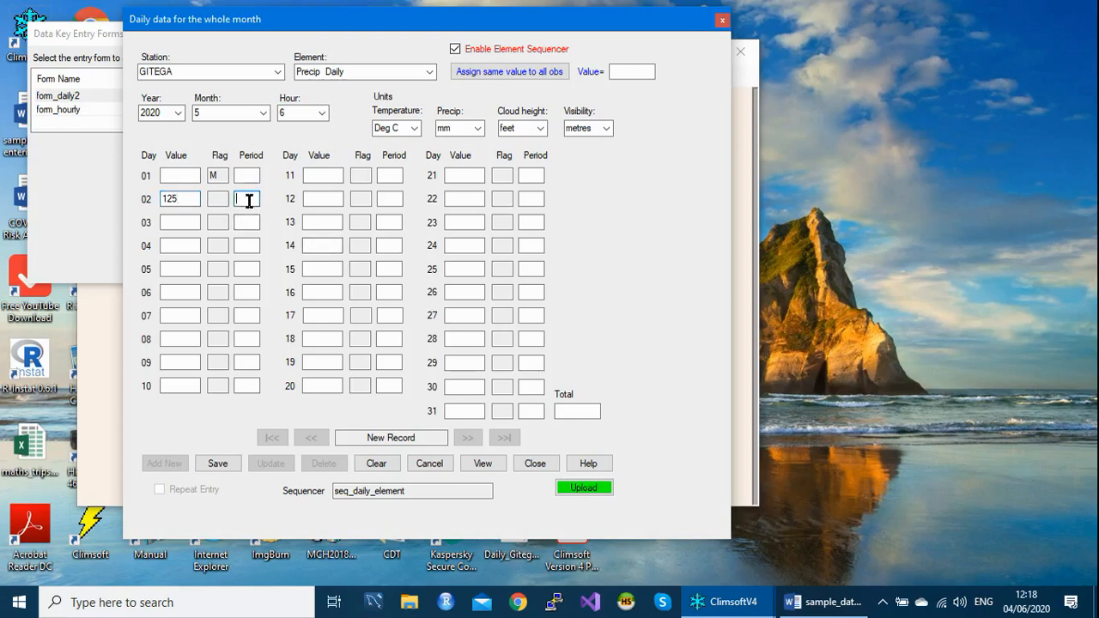
{"action": "type", "text": "3"}
{"action": "key", "text": "Return"}
- Enter 12 for day 3 and 20 for day 4 of the May 2020 precipitation record
{"action": "type", "text": "12"}
{"action": "key", "text": "Return"}
{"action": "type", "text": "12"}
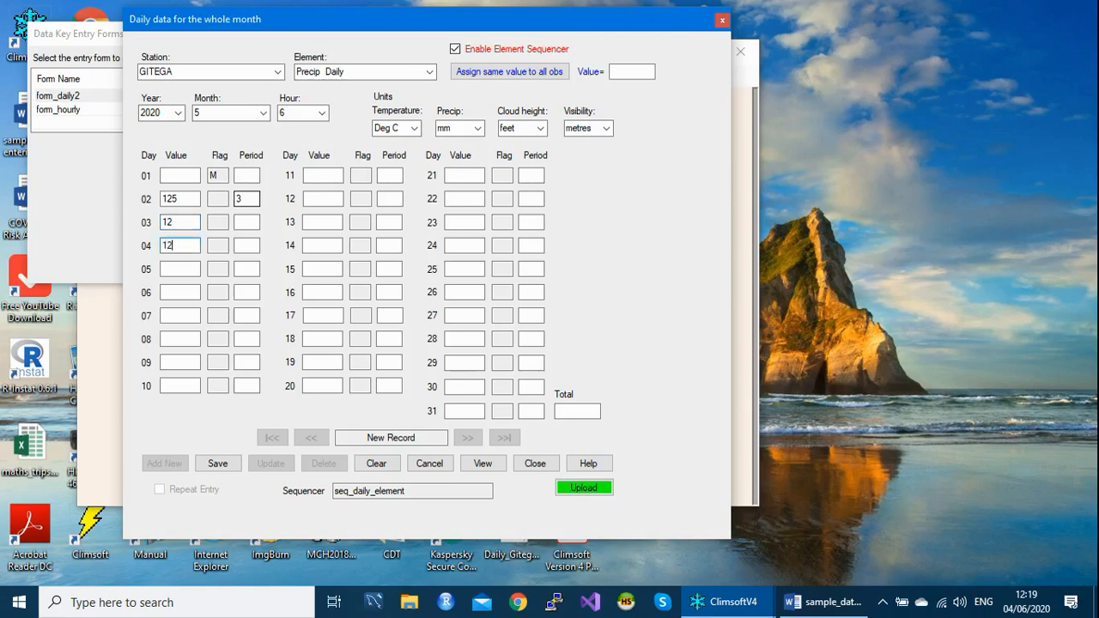
{"action": "key", "text": "BackSpace"}
{"action": "key", "text": "BackSpace"}
{"action": "type", "text": "20"}
{"action": "key", "text": "Return"}
{"action": "key", "text": "Return"}
{"action": "key", "text": "Return"}
{"action": "key", "text": "Return"}
{"action": "key", "text": "Return"}
{"action": "key", "text": "Return"}
{"action": "key", "text": "Return"}
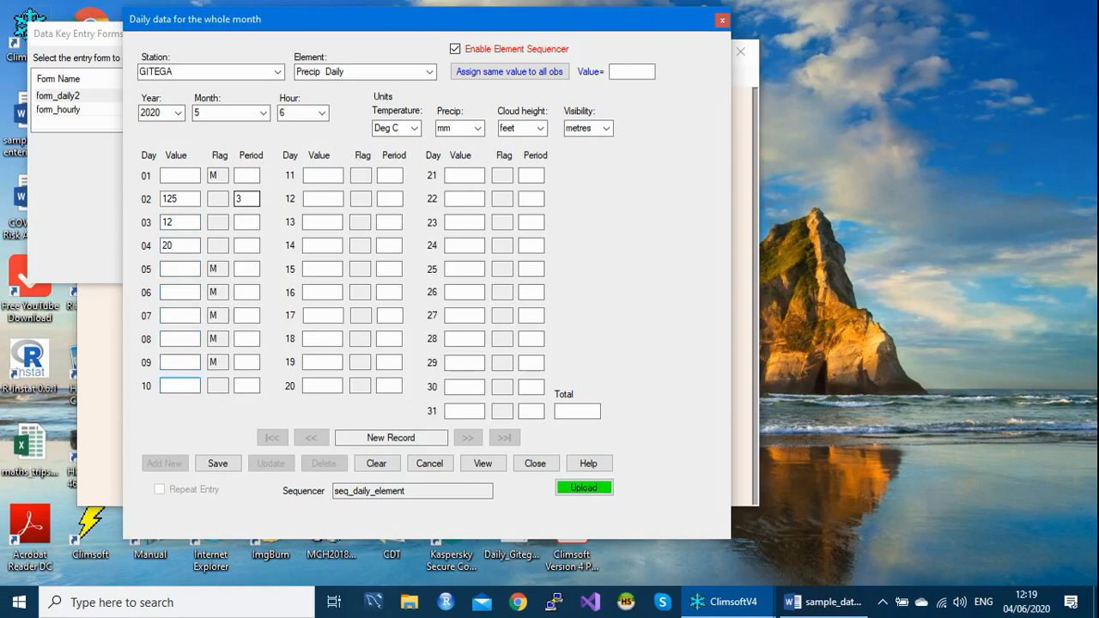
- Leave days 5 to 16 of May 2020 blank as missing, and close the daily form without saving the record
{"action": "key", "text": "Return"}
{"action": "key", "text": "Return"}
{"action": "key", "text": "Return"}
{"action": "key", "text": "Return"}
{"action": "key", "text": "Return"}
{"action": "key", "text": "Return"}
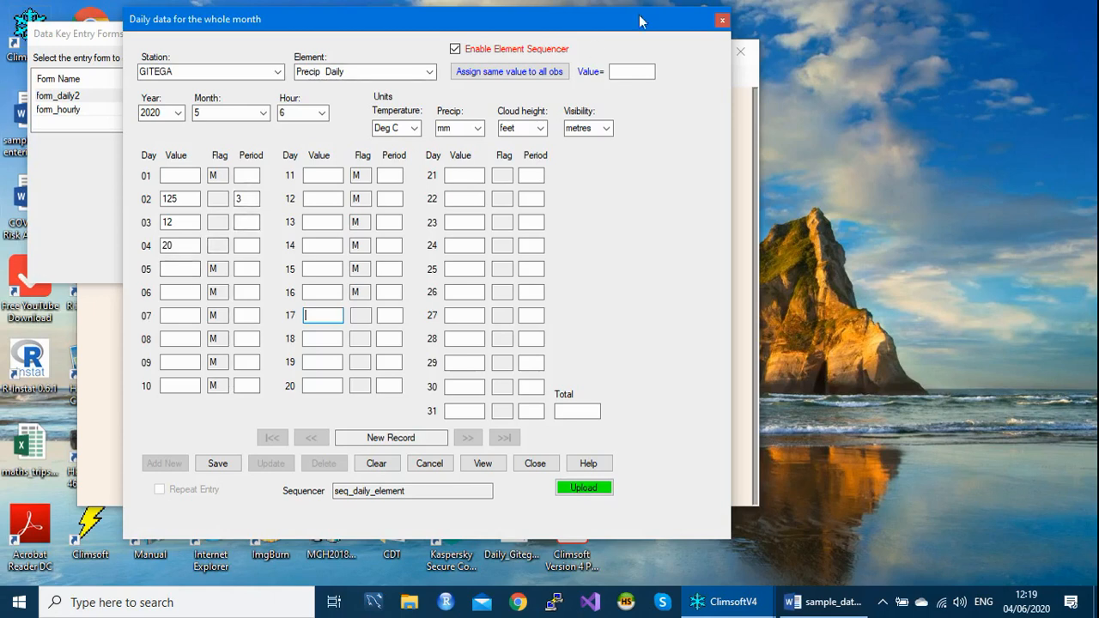
{"action": "left_click", "coordinate": [721, 20]}
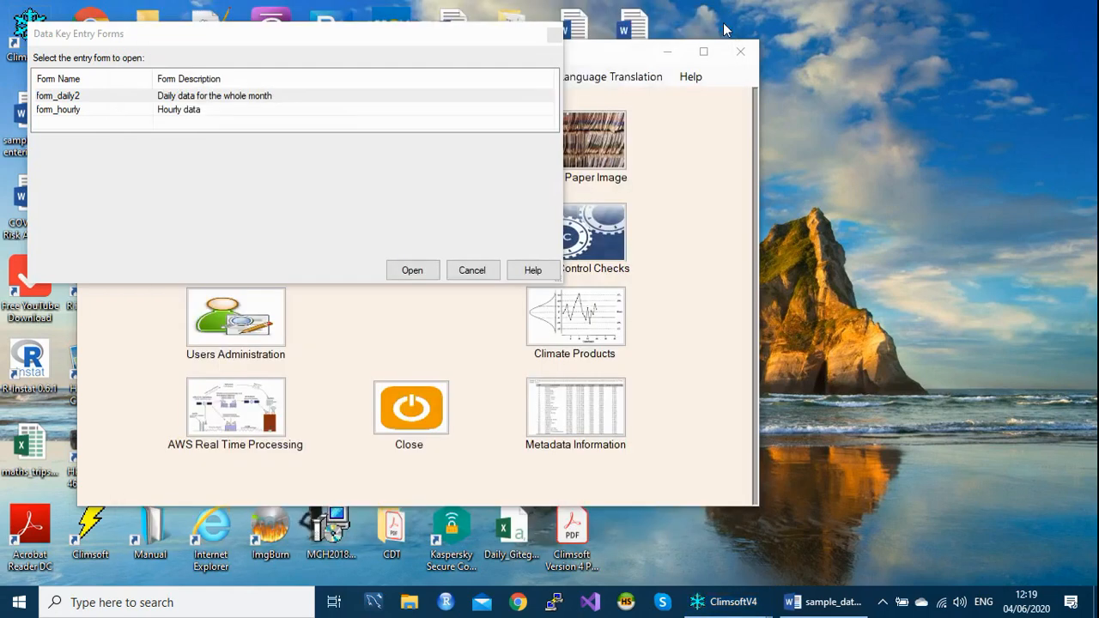
- Open the form_hourly key entry form and move its window clear of the forms list to examine its layout
{"action": "left_click", "coordinate": [106, 116]}
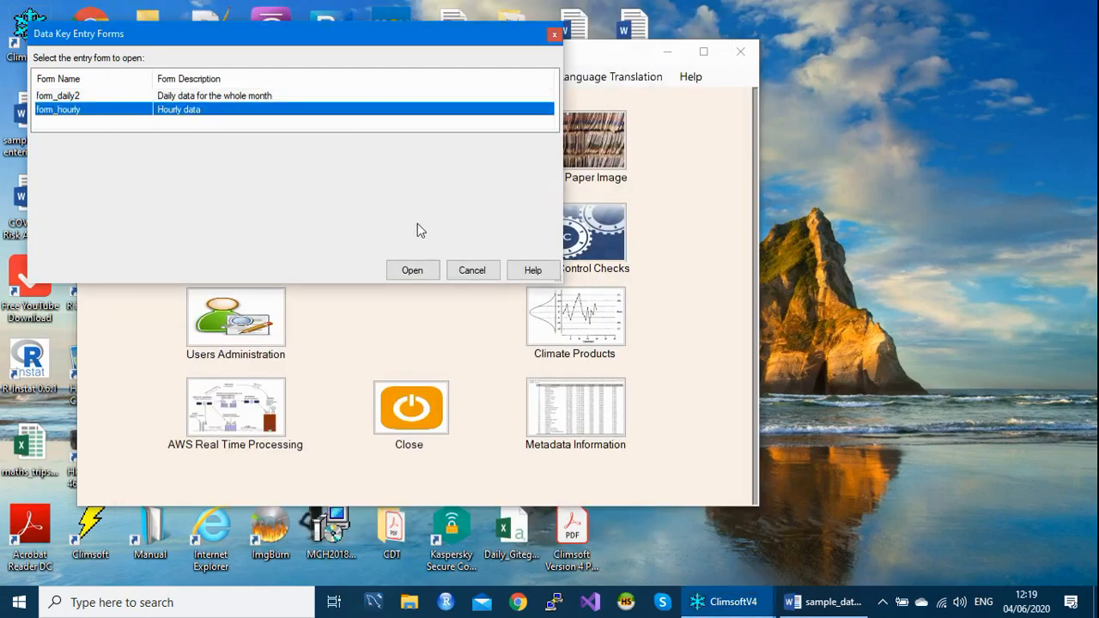
{"action": "key", "text": "Return"}
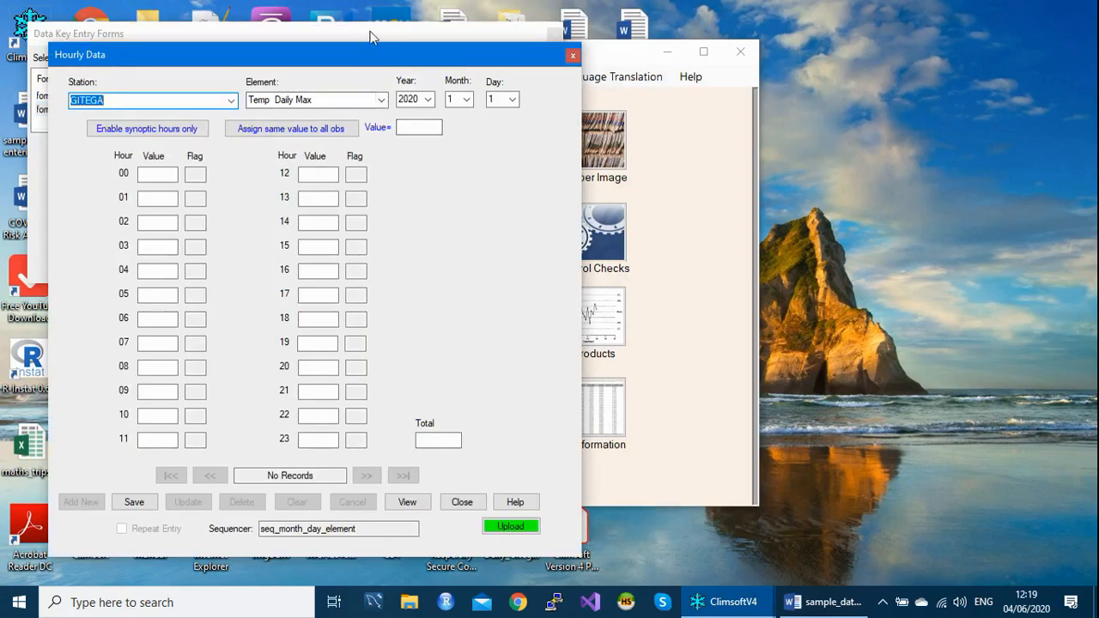
{"action": "left_click_drag", "start_coordinate": [361, 61], "coordinate": [379, 50]}
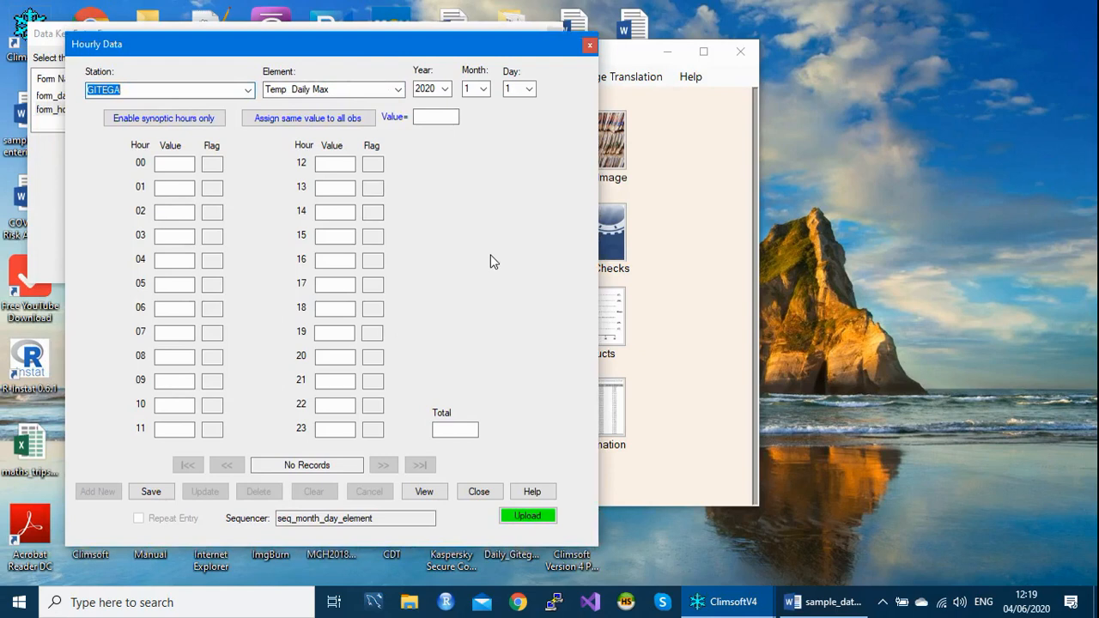
{"action": "left_click_drag", "start_coordinate": [492, 38], "coordinate": [548, 34]}
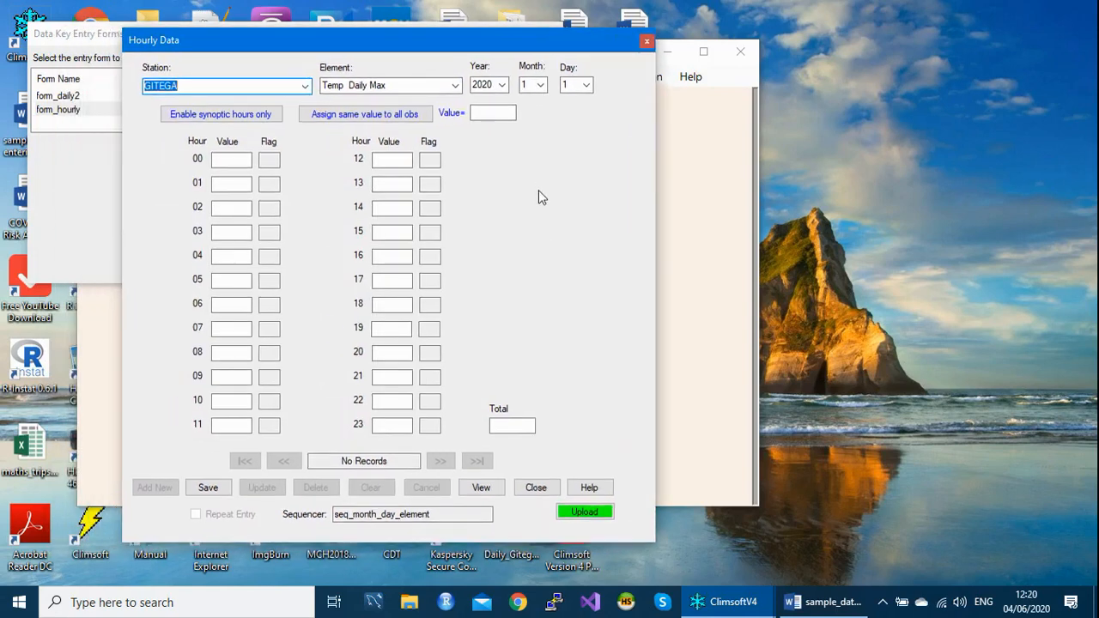
- Close the hourly form and the key entry forms list, and open the sequencer configuration for hourly data
{"action": "left_click", "coordinate": [646, 42]}
{"action": "left_click", "coordinate": [555, 34]}
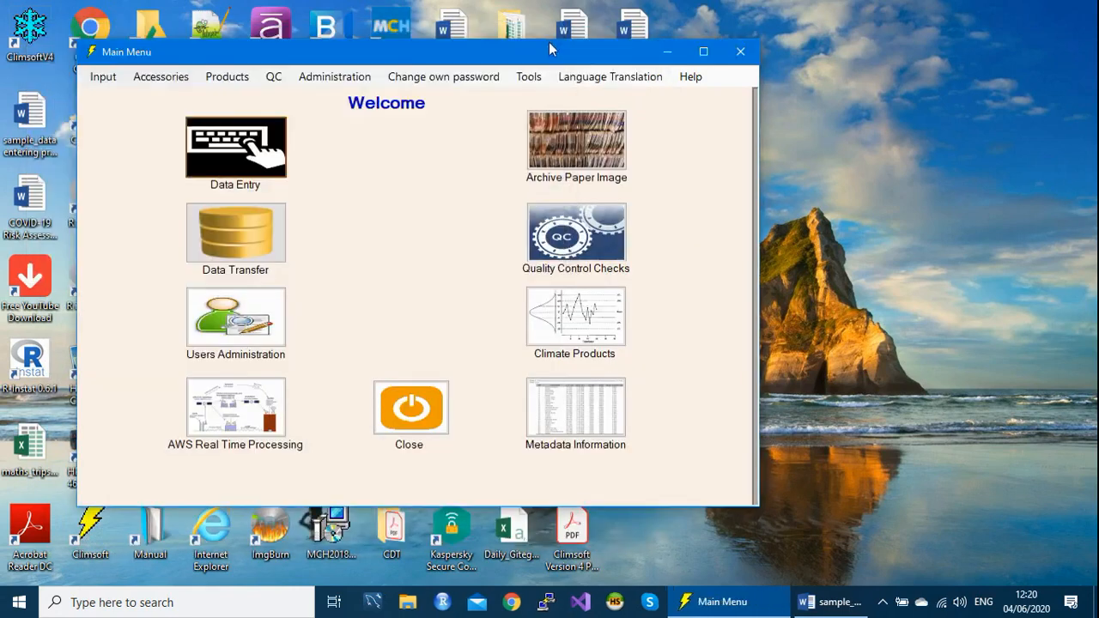
{"action": "left_click", "coordinate": [539, 82]}
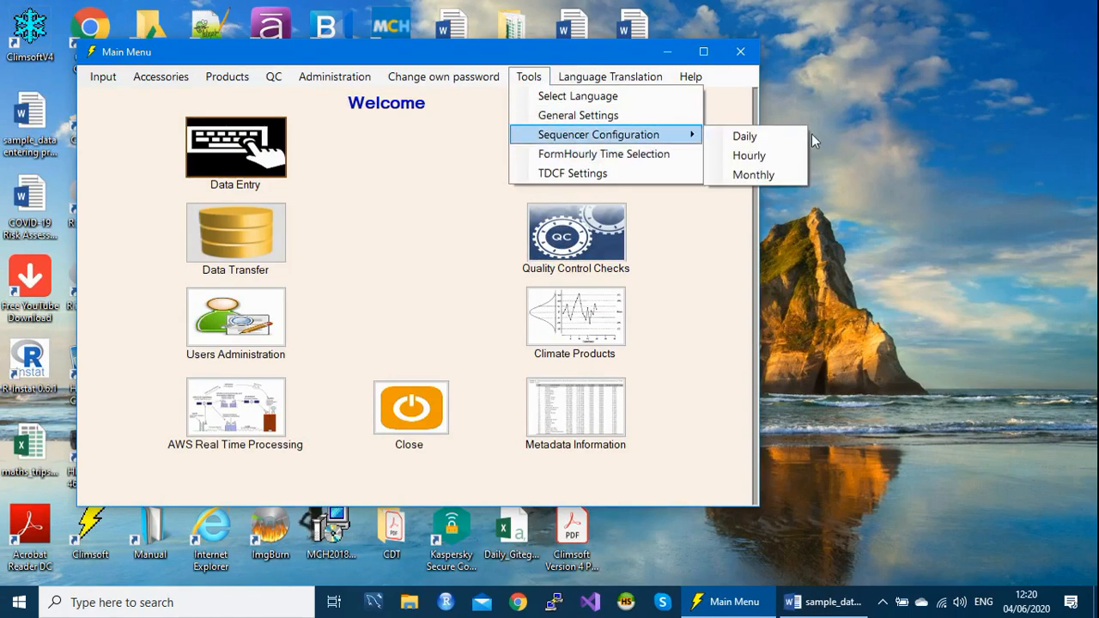
{"action": "left_click", "coordinate": [747, 155]}
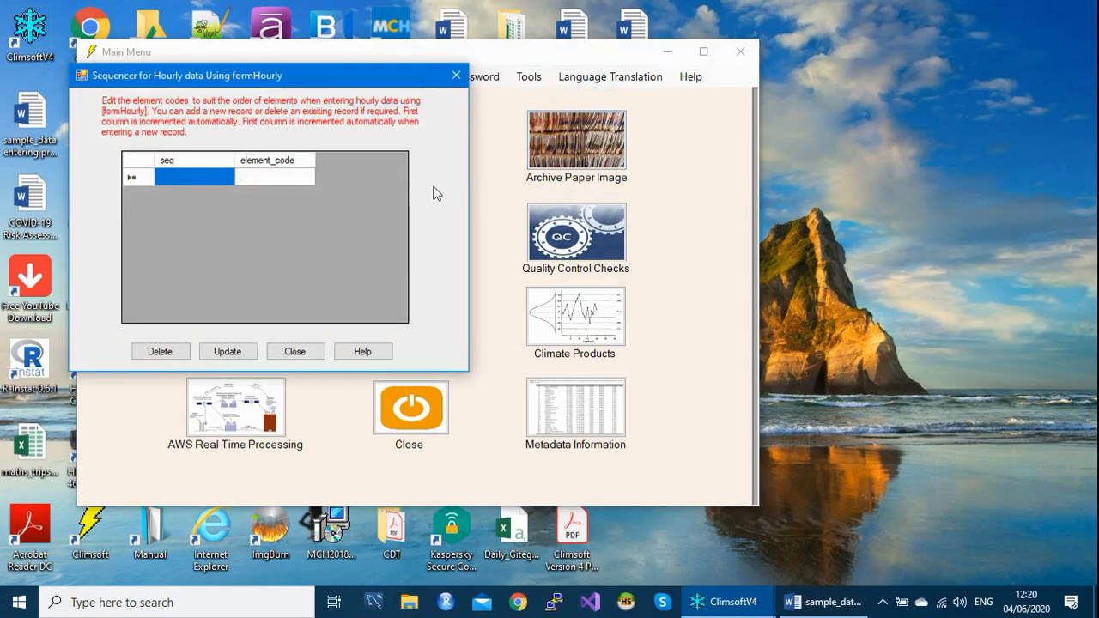
- Add element code 101 to the hourly sequencer, update its records and close the sequencer window
{"action": "left_click", "coordinate": [269, 177]}
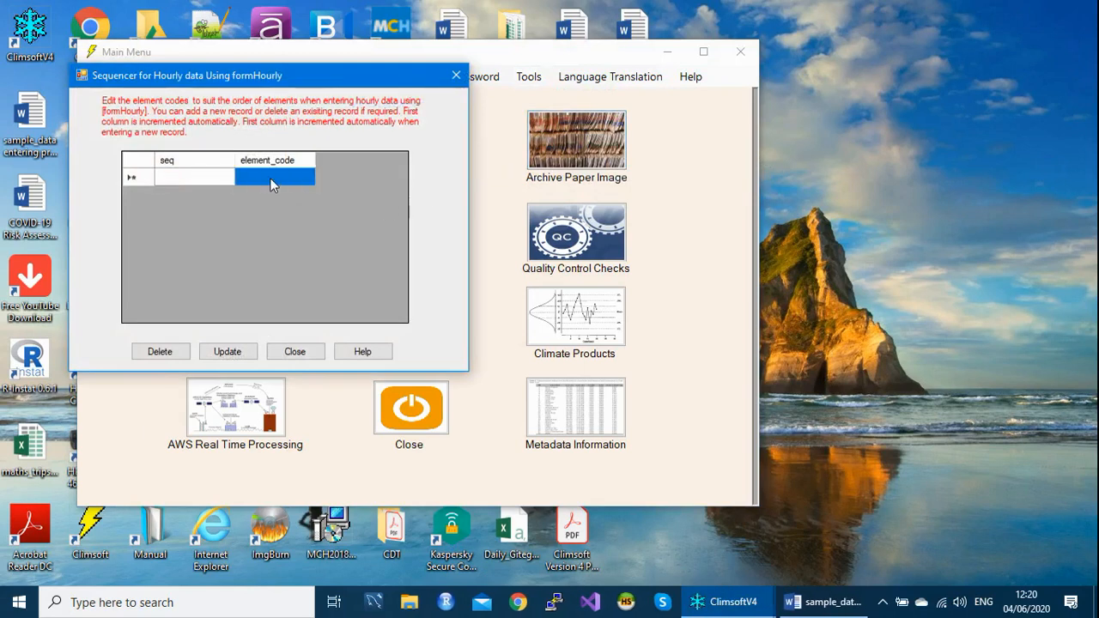
{"action": "left_click", "coordinate": [269, 178]}
{"action": "type", "text": "101"}
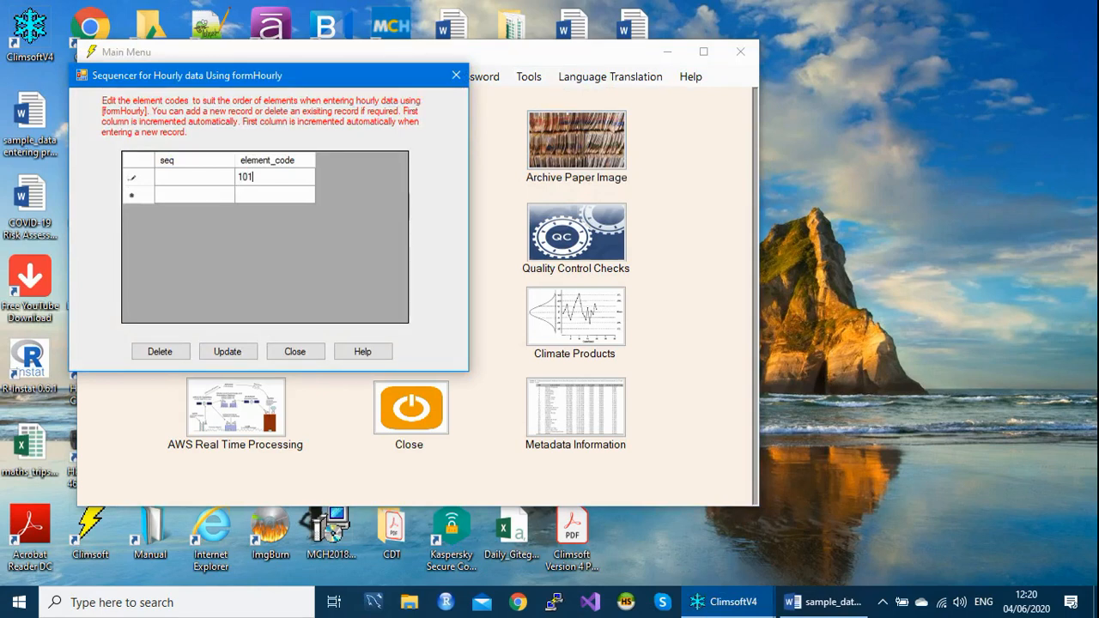
{"action": "key", "text": "Return"}
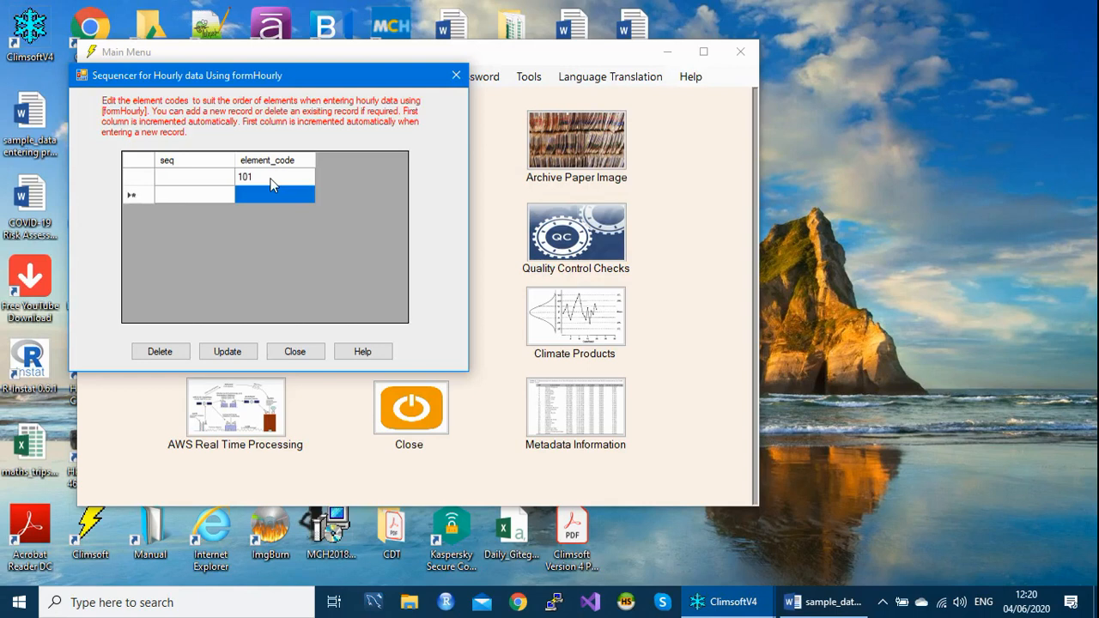
{"action": "left_click", "coordinate": [228, 354]}
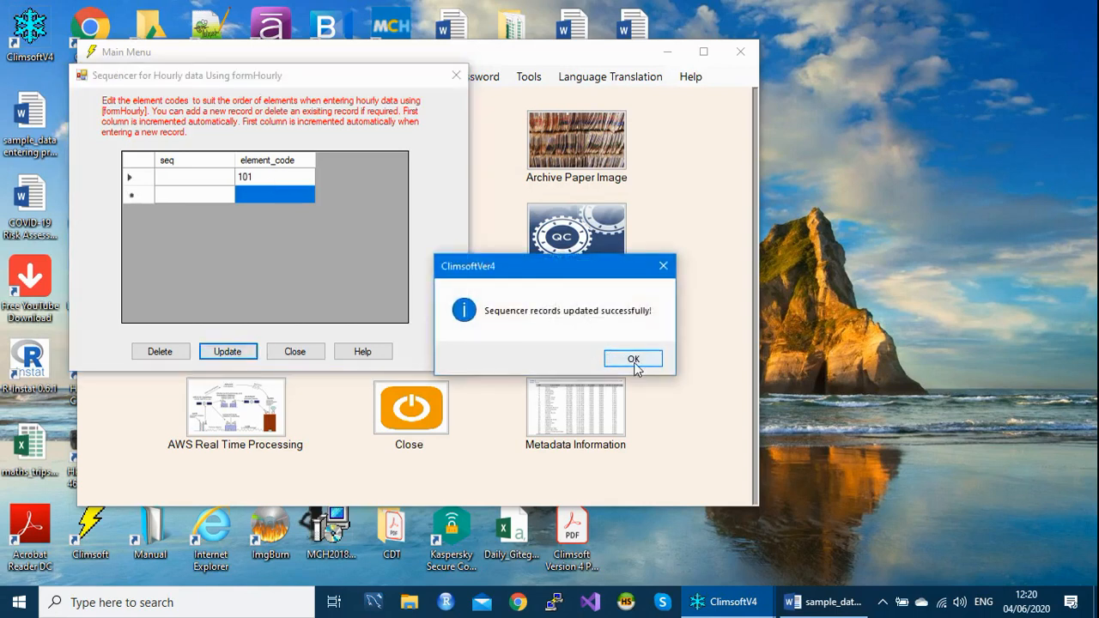
{"action": "left_click", "coordinate": [632, 358]}
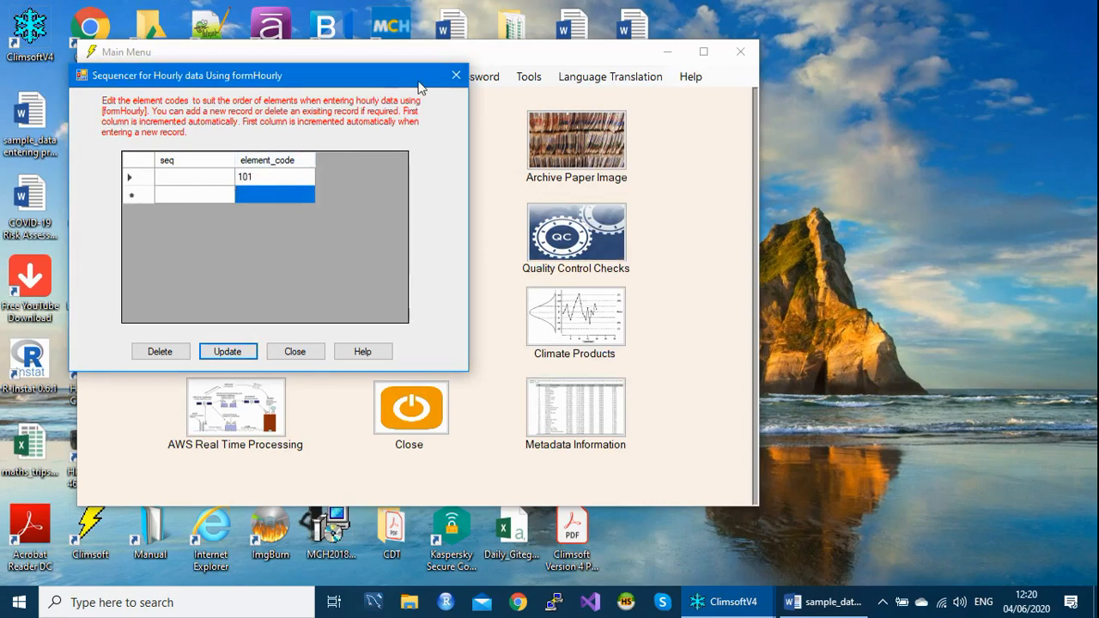
{"action": "left_click", "coordinate": [454, 78]}
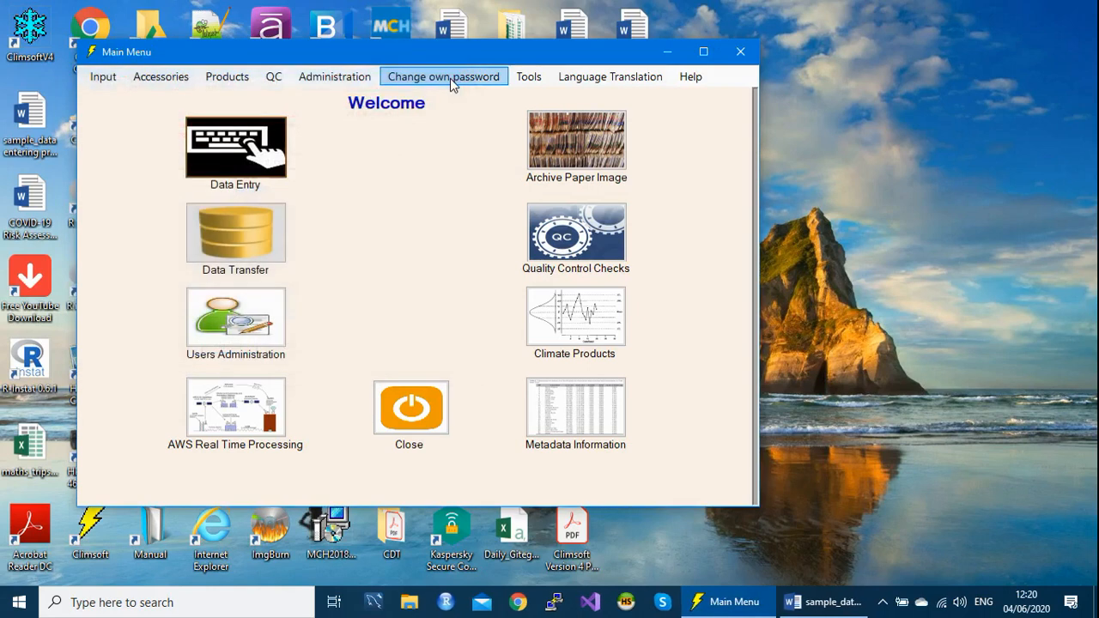
- Reopen the form_hourly key entry form and set its element to Temp Dry Bulb with code 101
{"action": "left_click", "coordinate": [230, 148]}
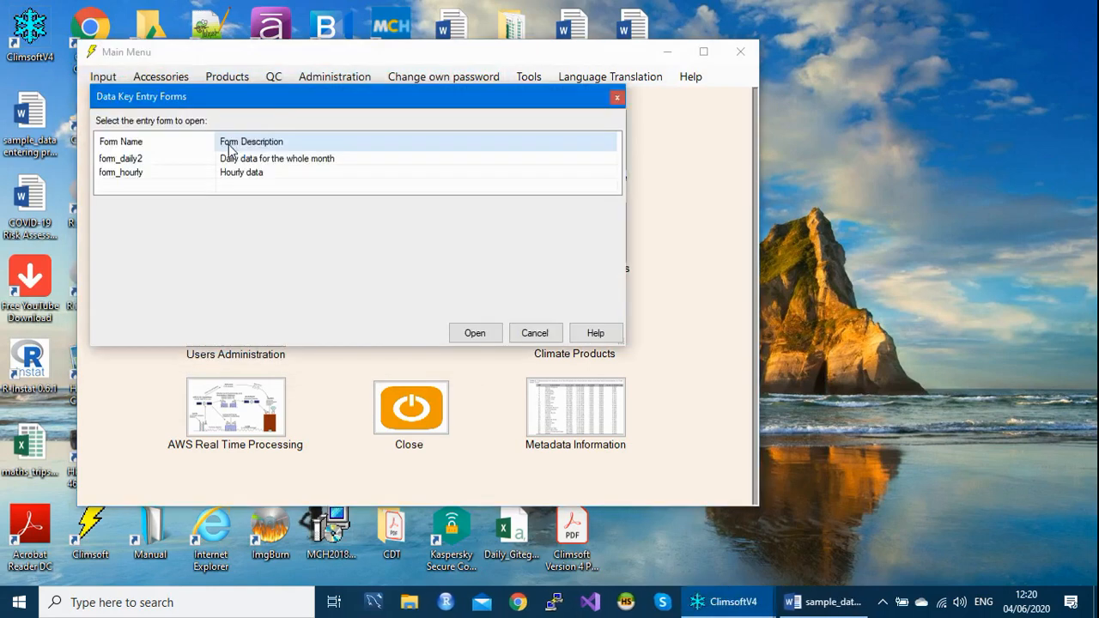
{"action": "left_click", "coordinate": [167, 174]}
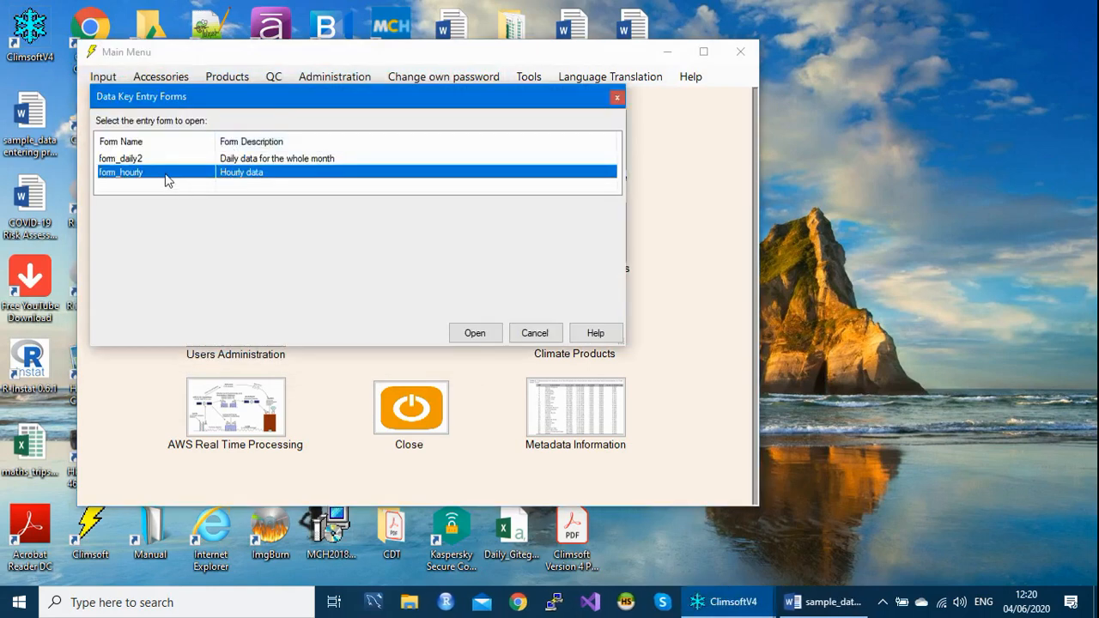
{"action": "double_click", "coordinate": [167, 176]}
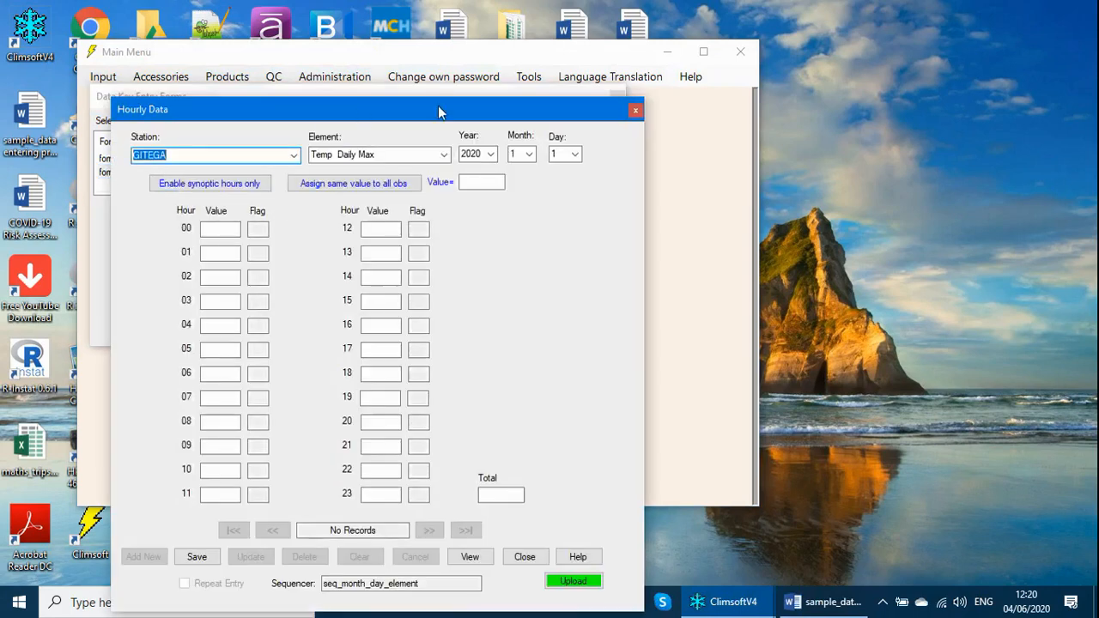
{"action": "left_click_drag", "start_coordinate": [437, 106], "coordinate": [451, 38]}
{"action": "left_click", "coordinate": [402, 88]}
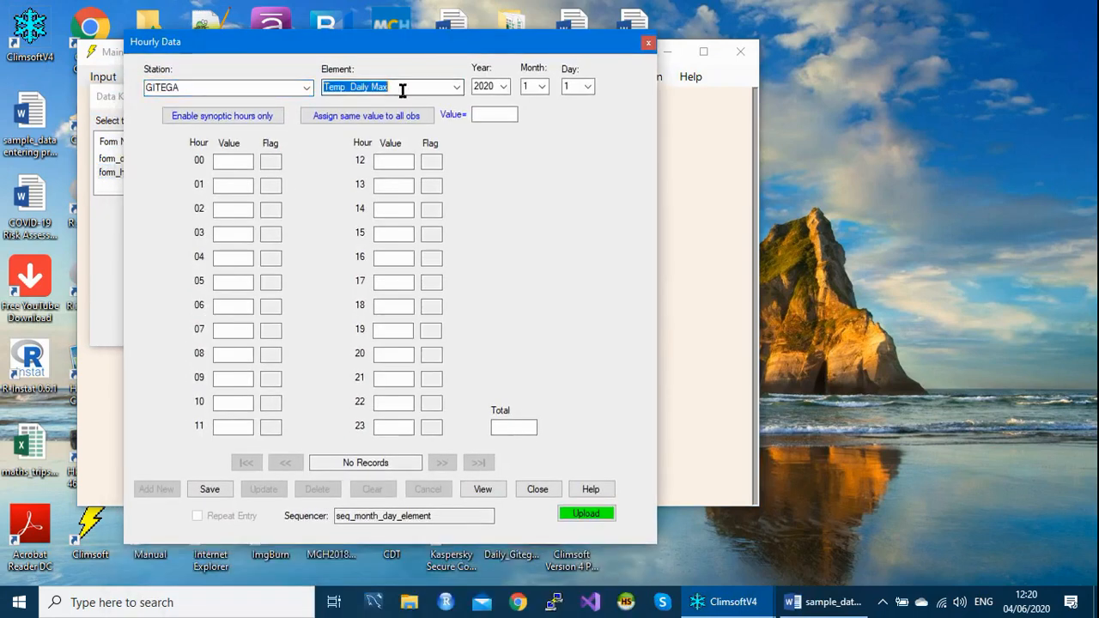
{"action": "type", "text": "101"}
{"action": "key", "text": "Tab"}
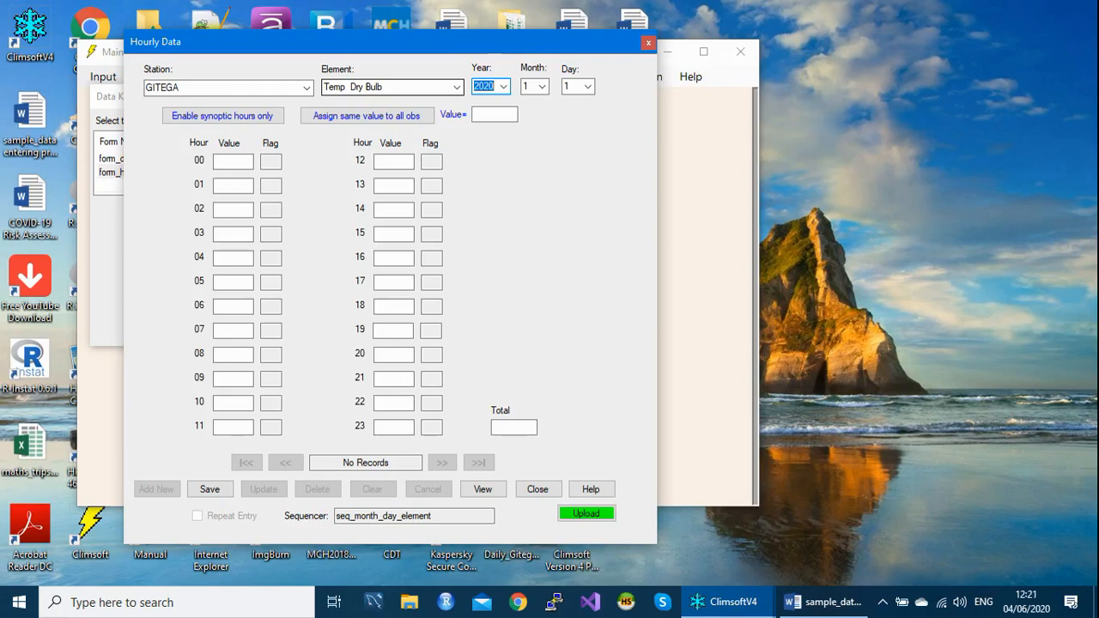
- Assign 250 to all hourly observations for 1 January 2020 and commit the record to the database
{"action": "left_click", "coordinate": [499, 113]}
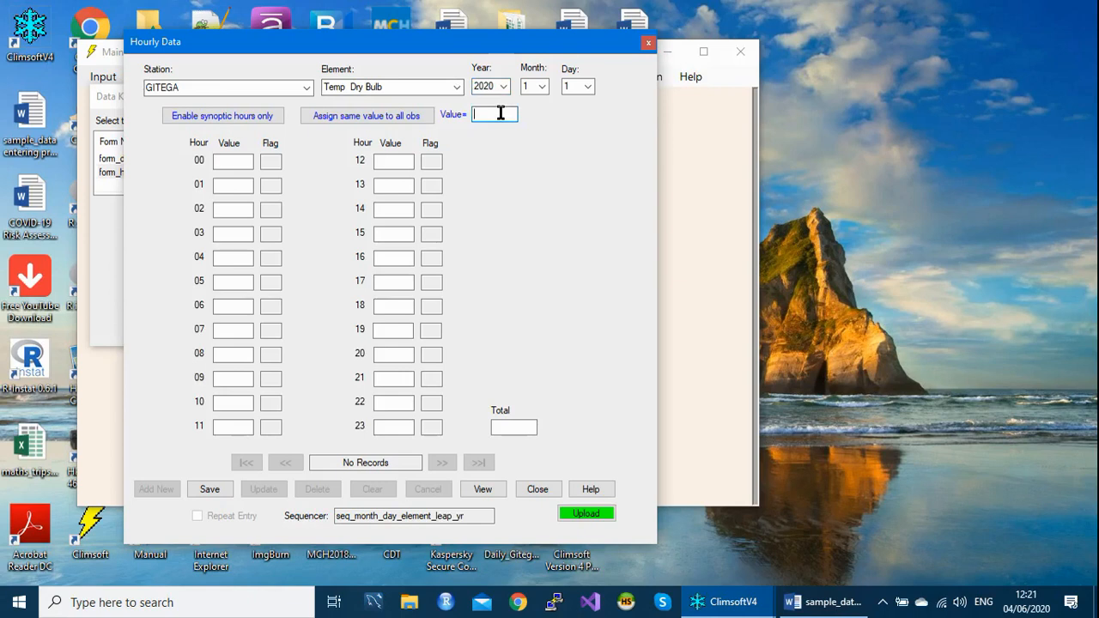
{"action": "type", "text": "250"}
{"action": "left_click", "coordinate": [392, 121]}
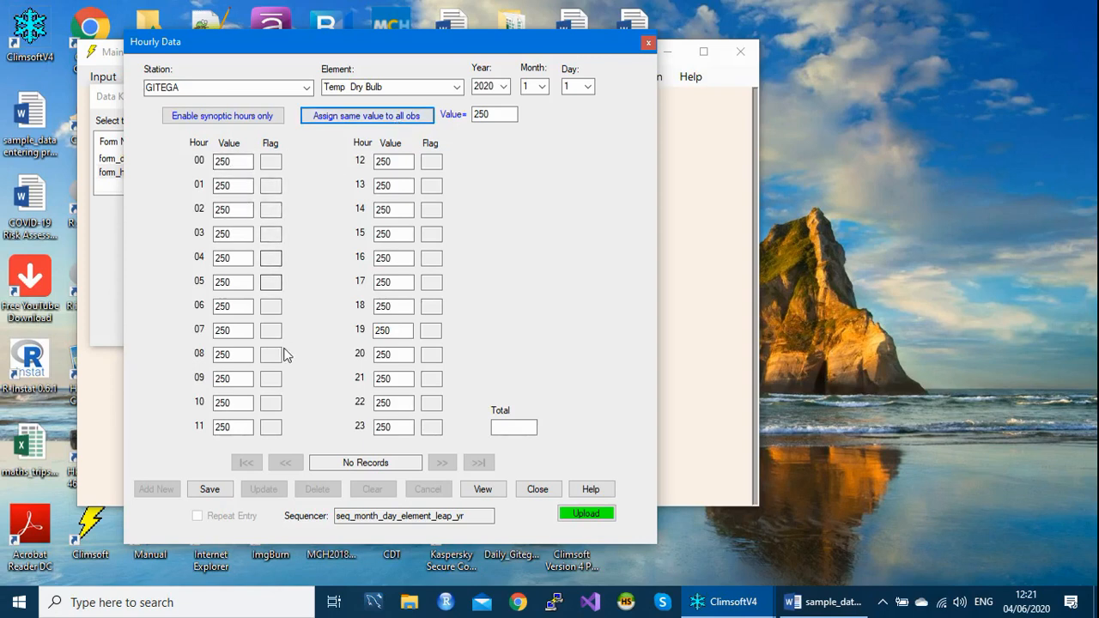
{"action": "left_click", "coordinate": [395, 426]}
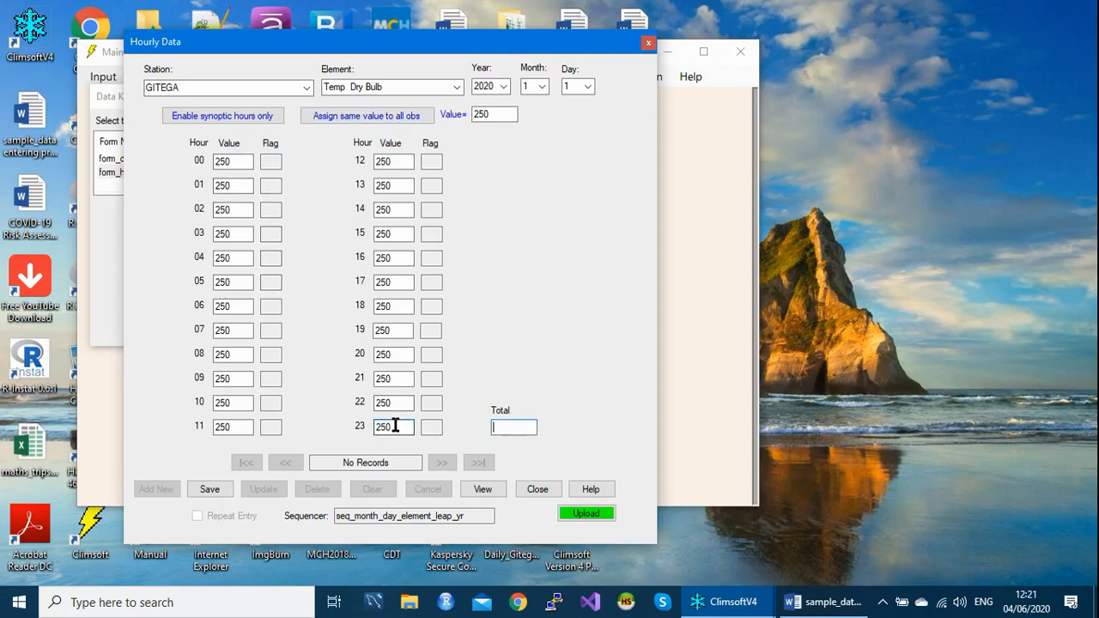
{"action": "key", "text": "Tab"}
{"action": "key", "text": "Return"}
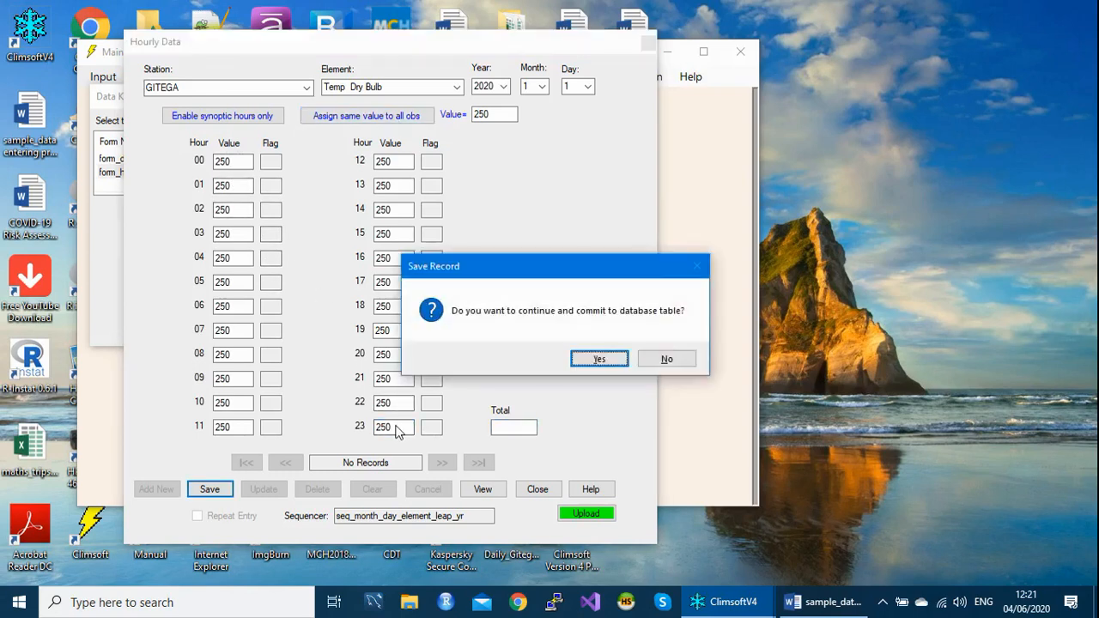
{"action": "key", "text": "Return"}
{"action": "key", "text": "Return"}
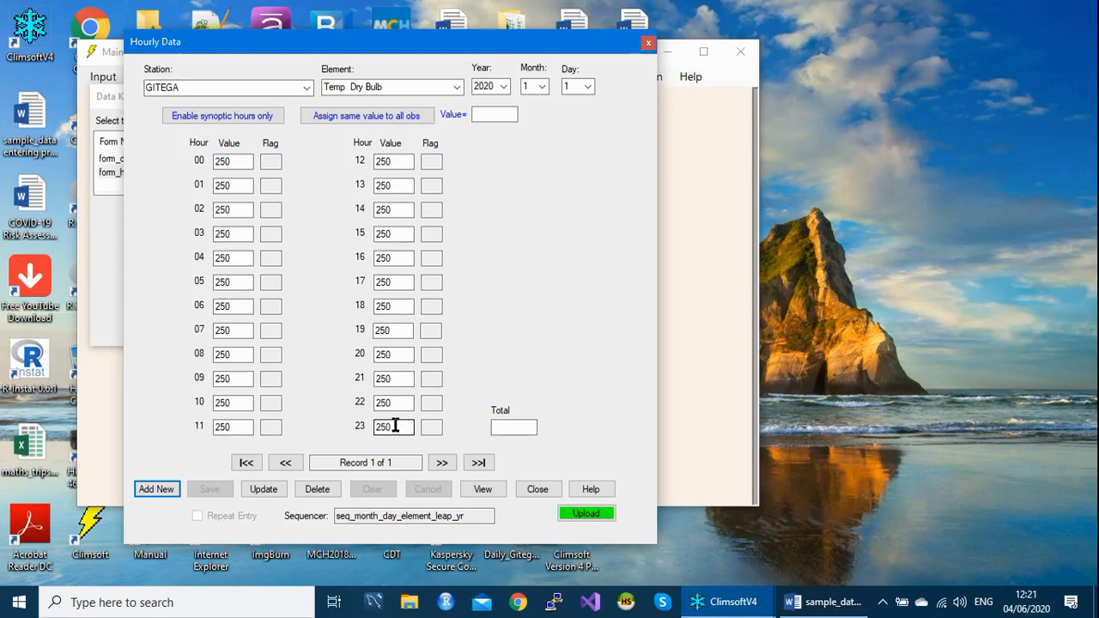
- Add the hourly record for 2 January 2020 with 230 assigned to all observations, and save it
{"action": "key", "text": "Return"}
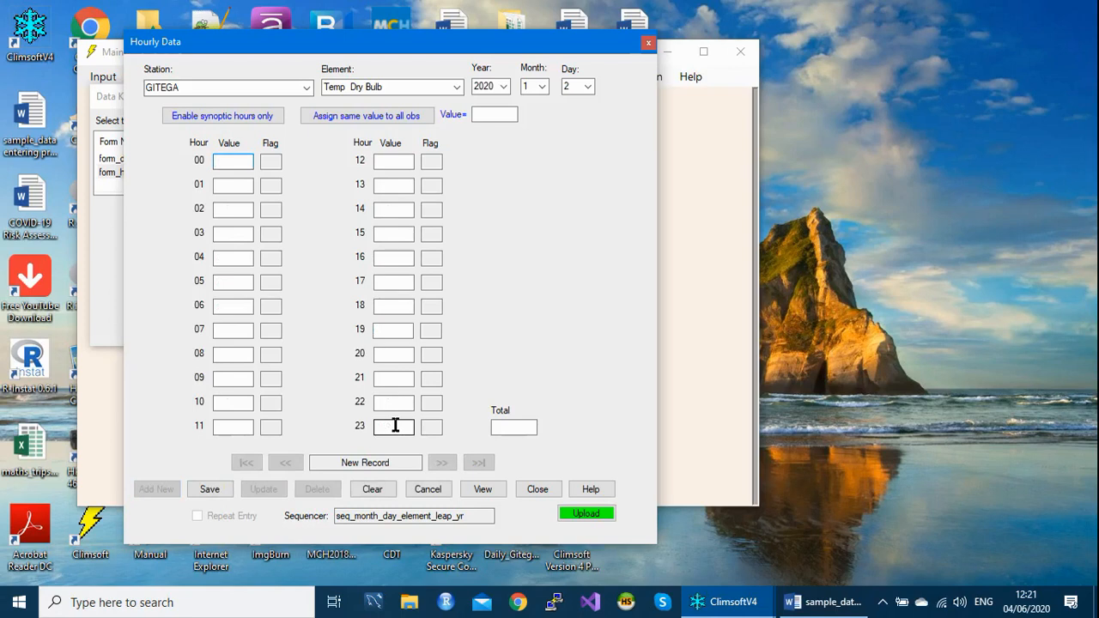
{"action": "left_click", "coordinate": [488, 113]}
{"action": "type", "text": "230"}
{"action": "left_click", "coordinate": [386, 114]}
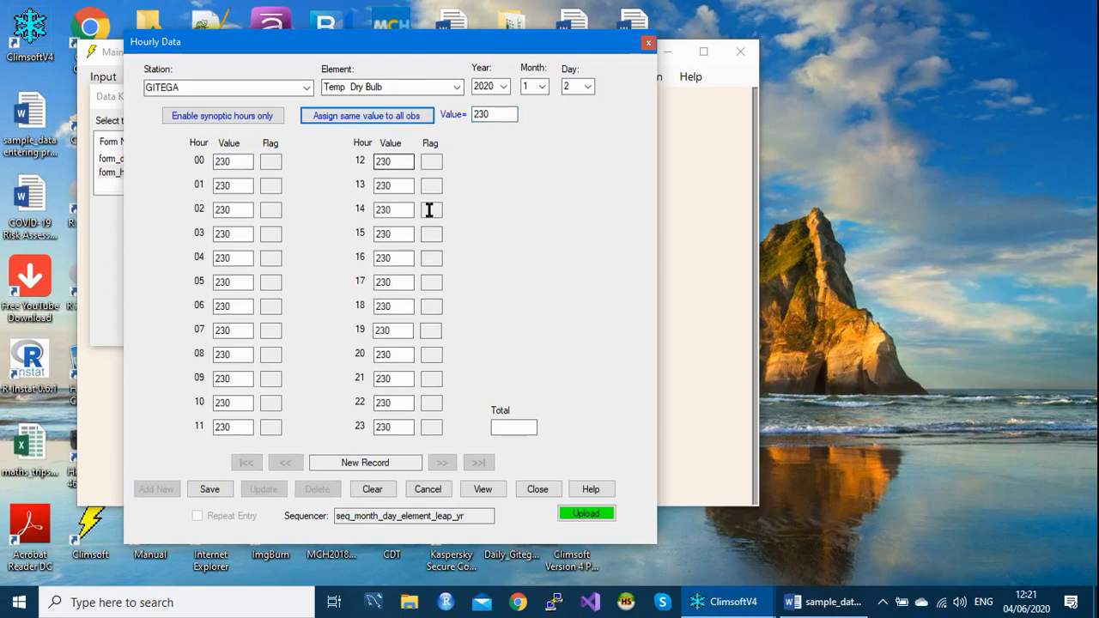
{"action": "left_click", "coordinate": [403, 429]}
{"action": "key", "text": "Return"}
{"action": "key", "text": "Return"}
{"action": "key", "text": "Return"}
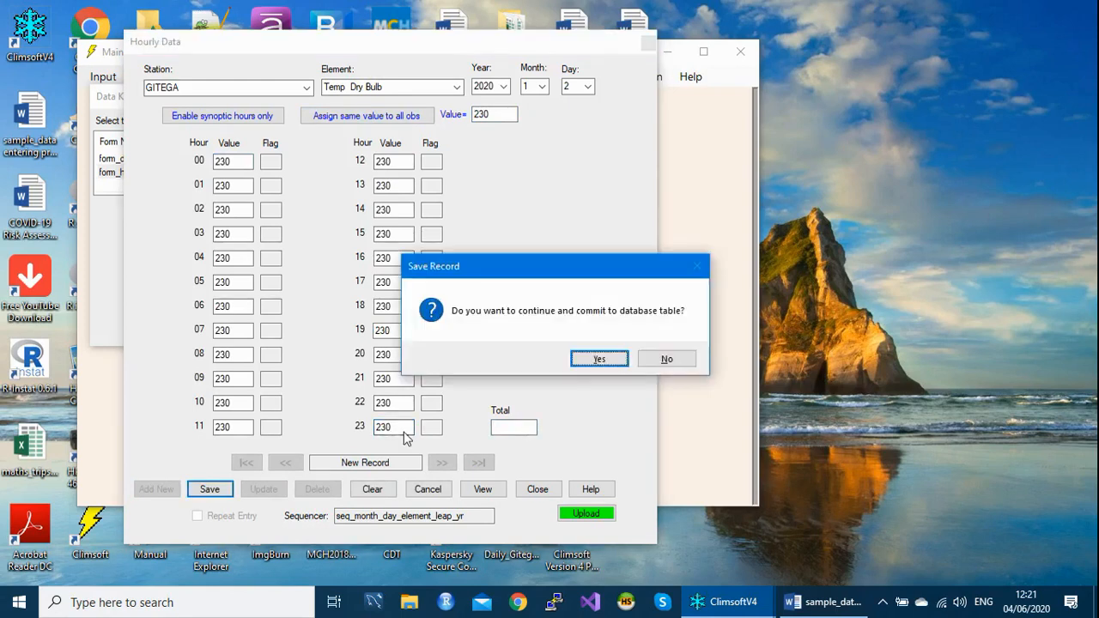
{"action": "key", "text": "Return"}
{"action": "key", "text": "Return"}
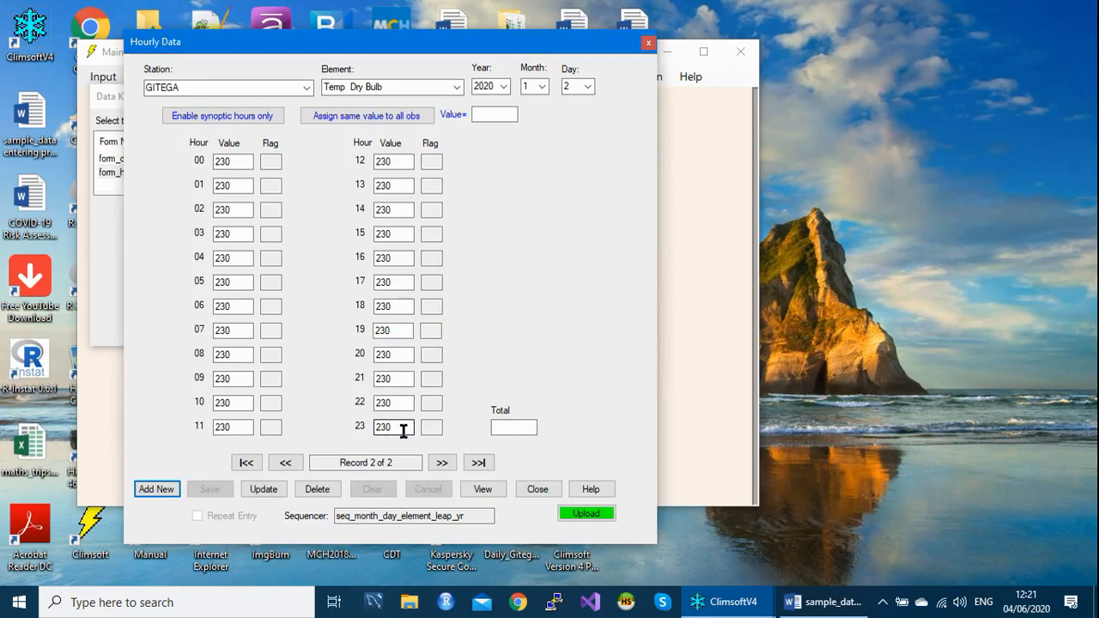
- Add the hourly record for 3 January 2020 with 240 assigned to all observations, and save it
{"action": "key", "text": "Return"}
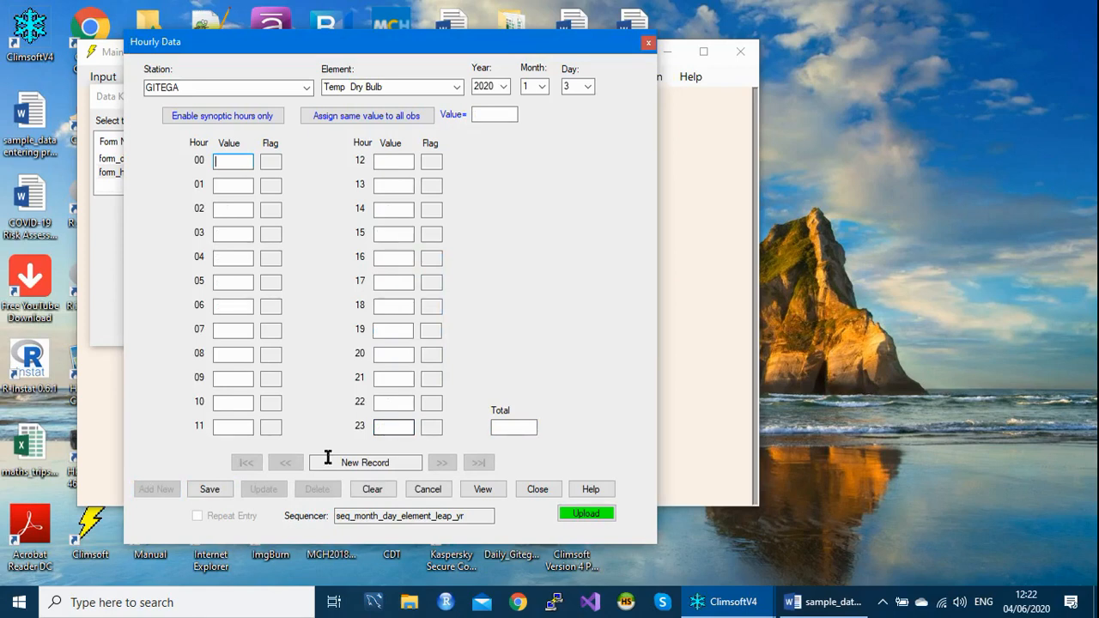
{"action": "left_click", "coordinate": [492, 115]}
{"action": "type", "text": "240"}
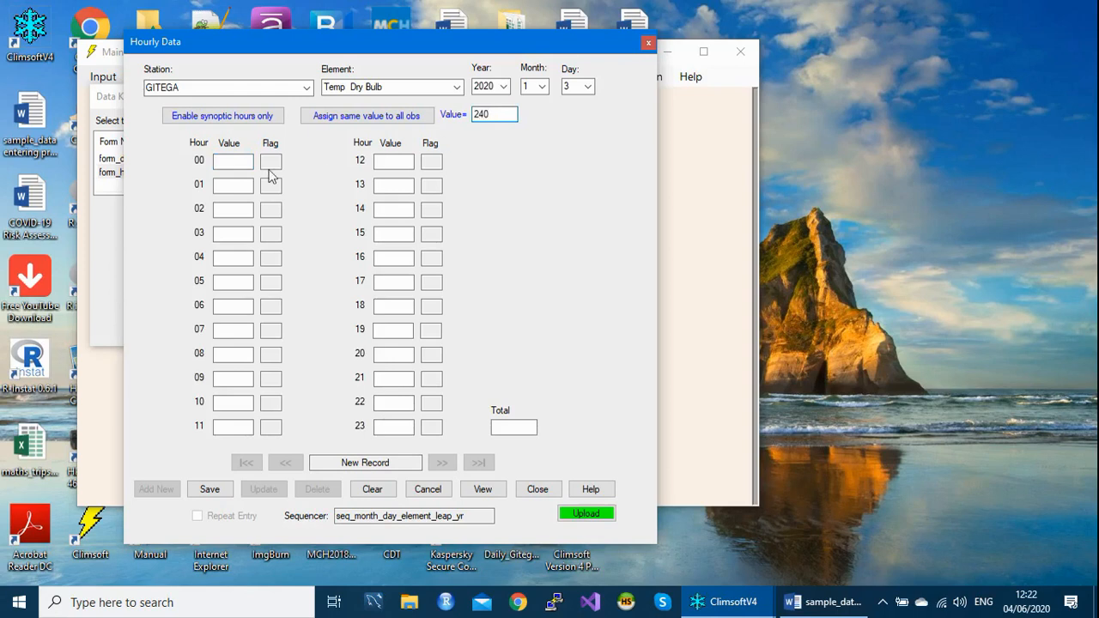
{"action": "left_click", "coordinate": [351, 115]}
{"action": "left_click", "coordinate": [401, 428]}
{"action": "key", "text": "Tab"}
{"action": "key", "text": "Return"}
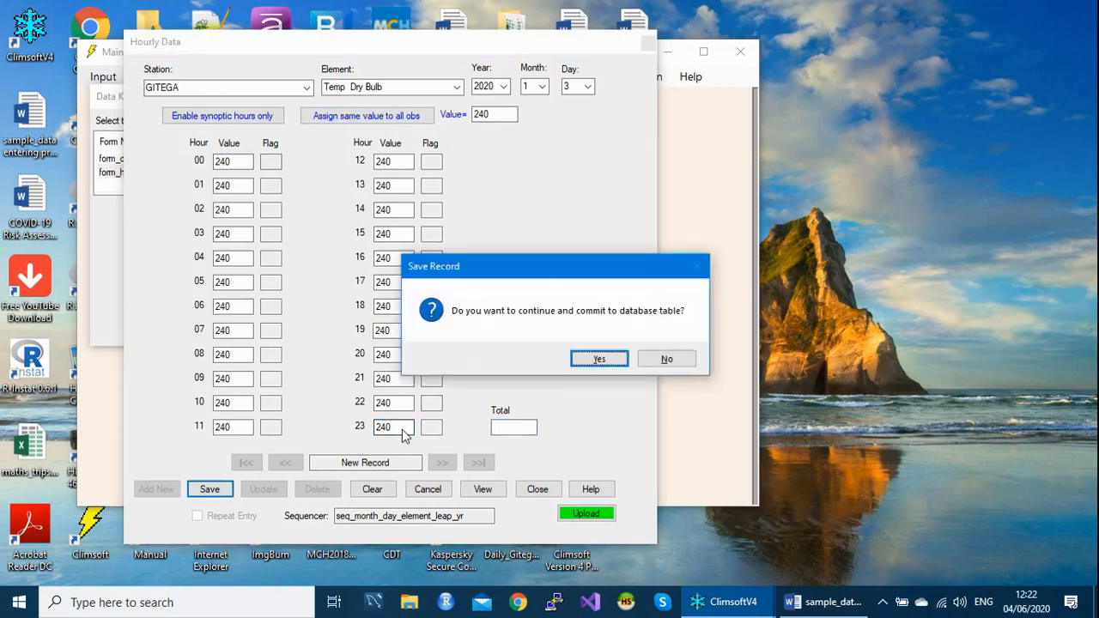
{"action": "key", "text": "Return"}
{"action": "key", "text": "Return"}
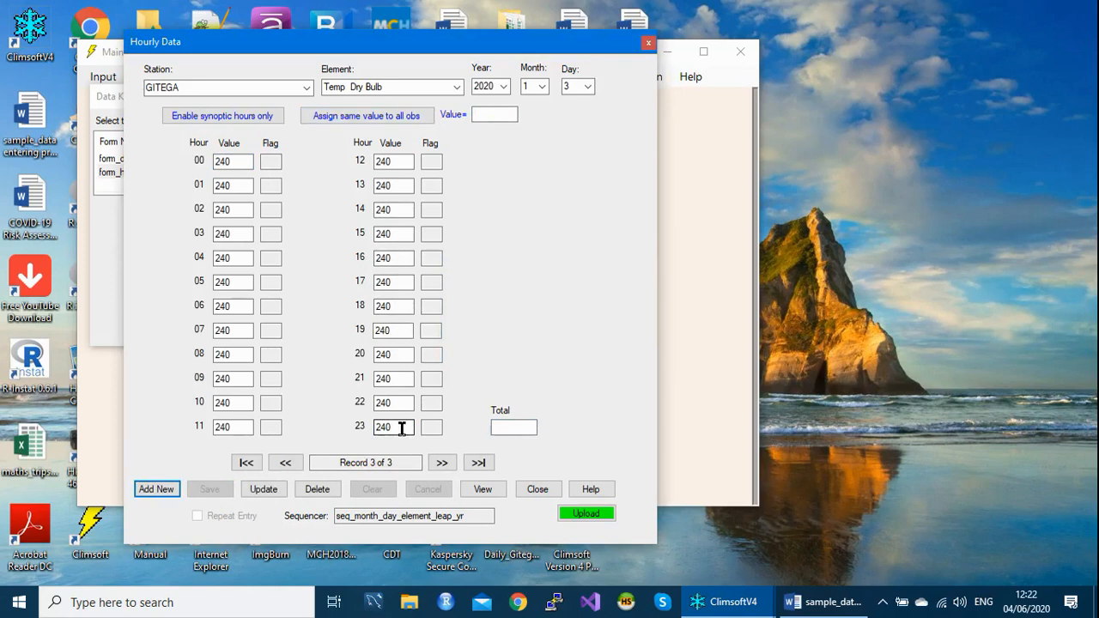
- Start a new hourly record, leave it unsaved, and close the hourly form and the key entry forms list
{"action": "key", "text": "Return"}
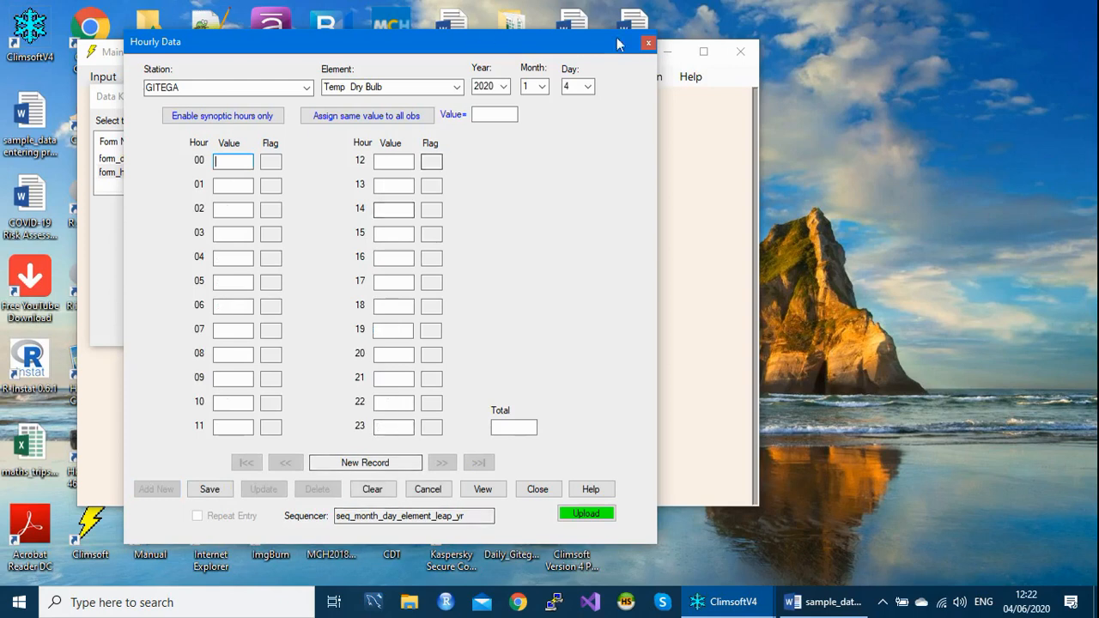
{"action": "left_click", "coordinate": [648, 45]}
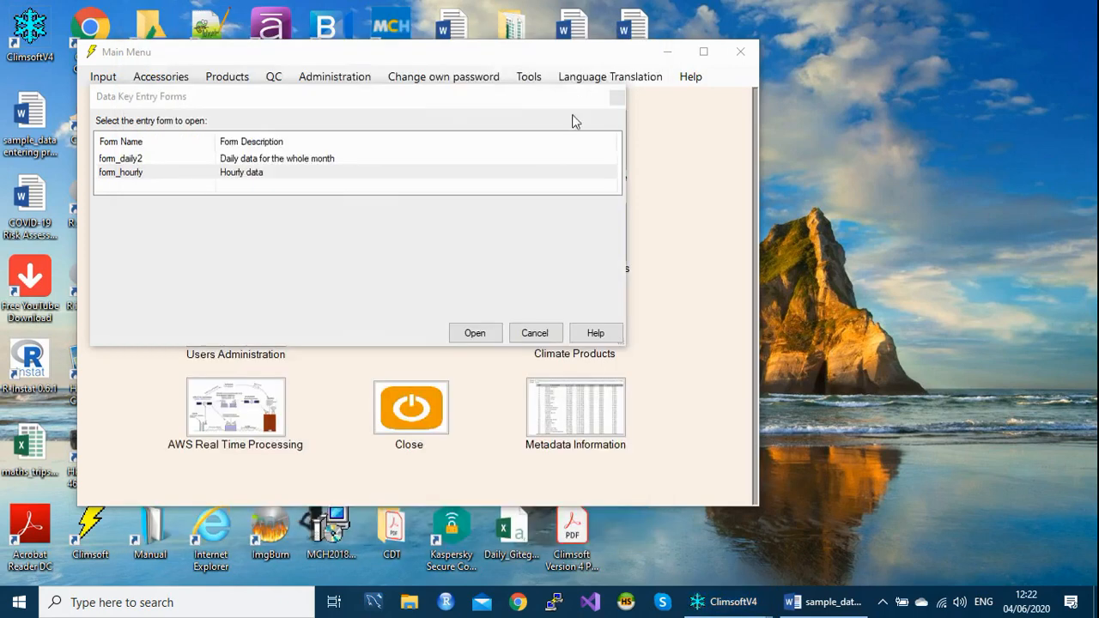
{"action": "left_click", "coordinate": [536, 333]}
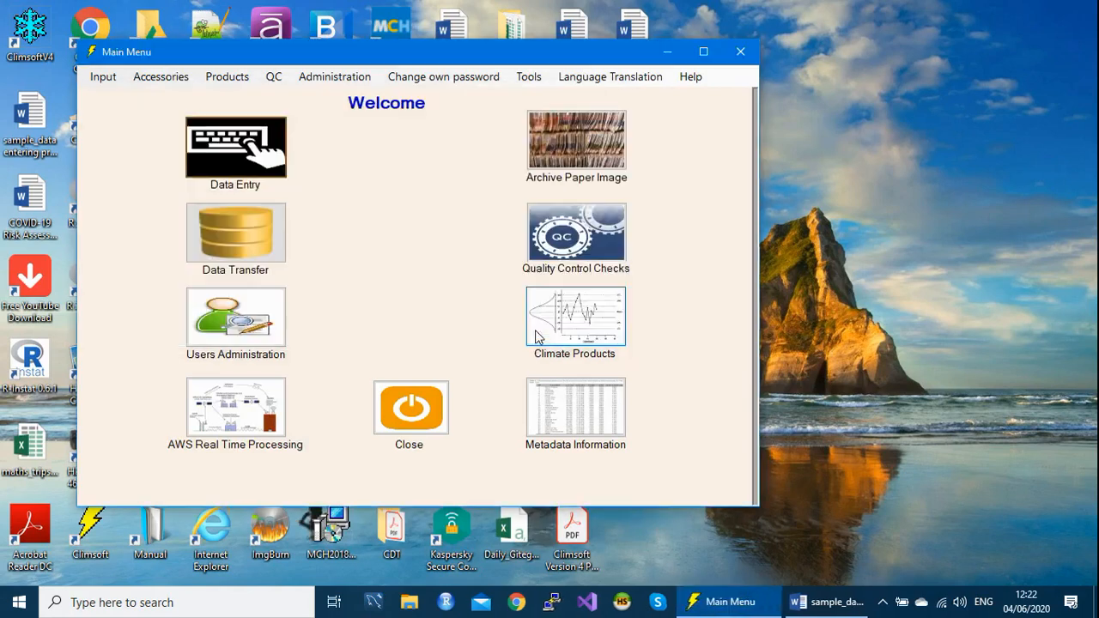
- Open the daily sequencer configuration and set its element IDs to 2, 3 and 5 in consecutive rows
{"action": "left_click", "coordinate": [527, 79]}
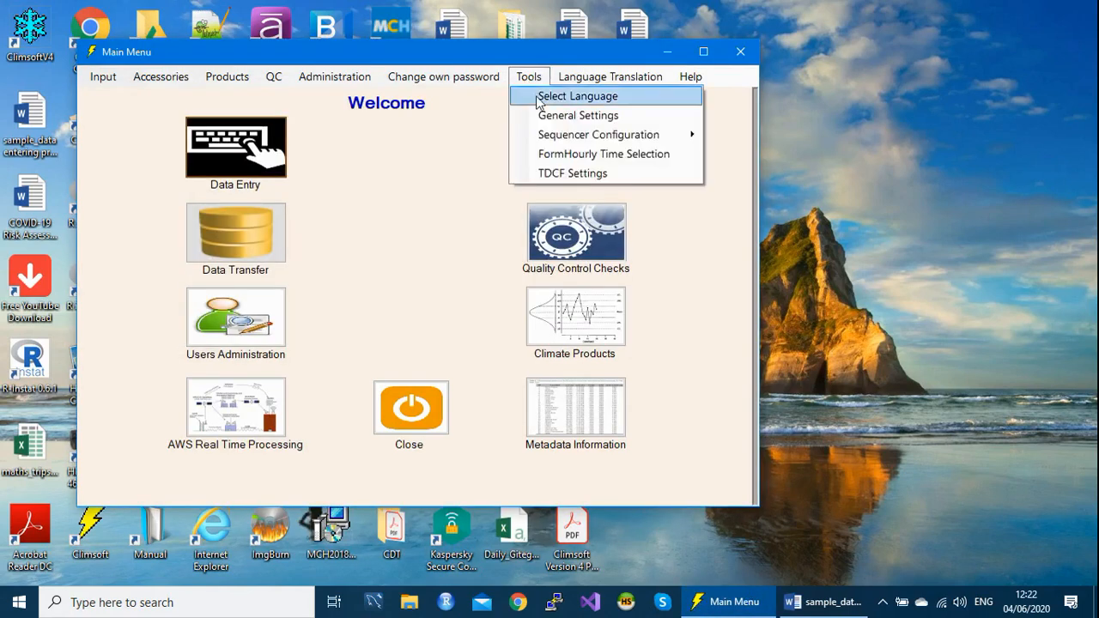
{"action": "mouse_move", "coordinate": [567, 137]}
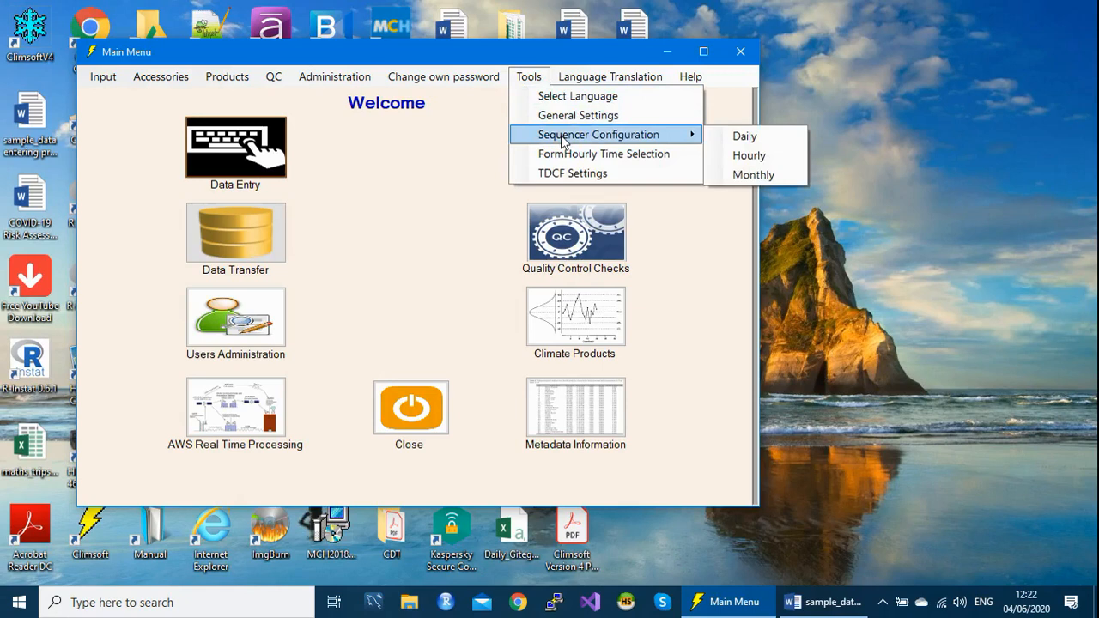
{"action": "left_click", "coordinate": [745, 137]}
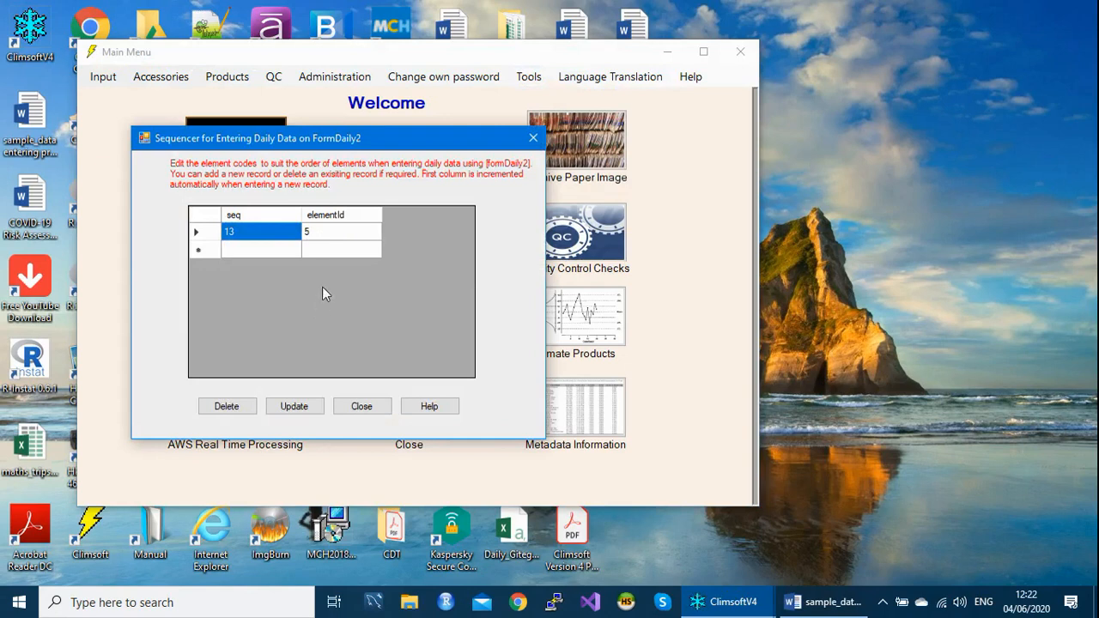
{"action": "left_click", "coordinate": [321, 237]}
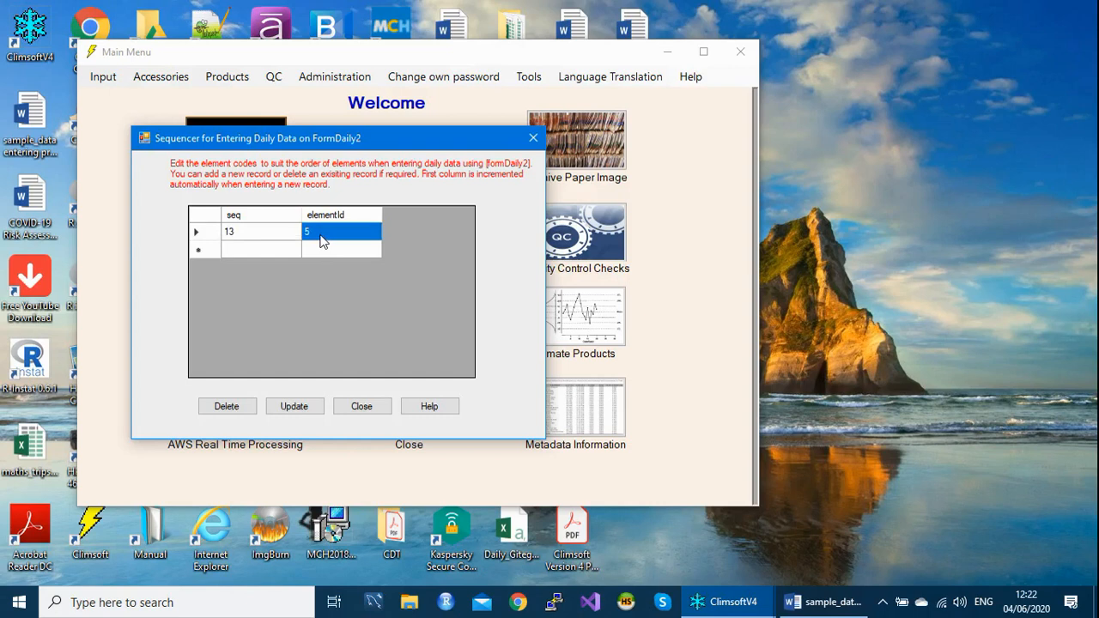
{"action": "key", "text": "Down"}
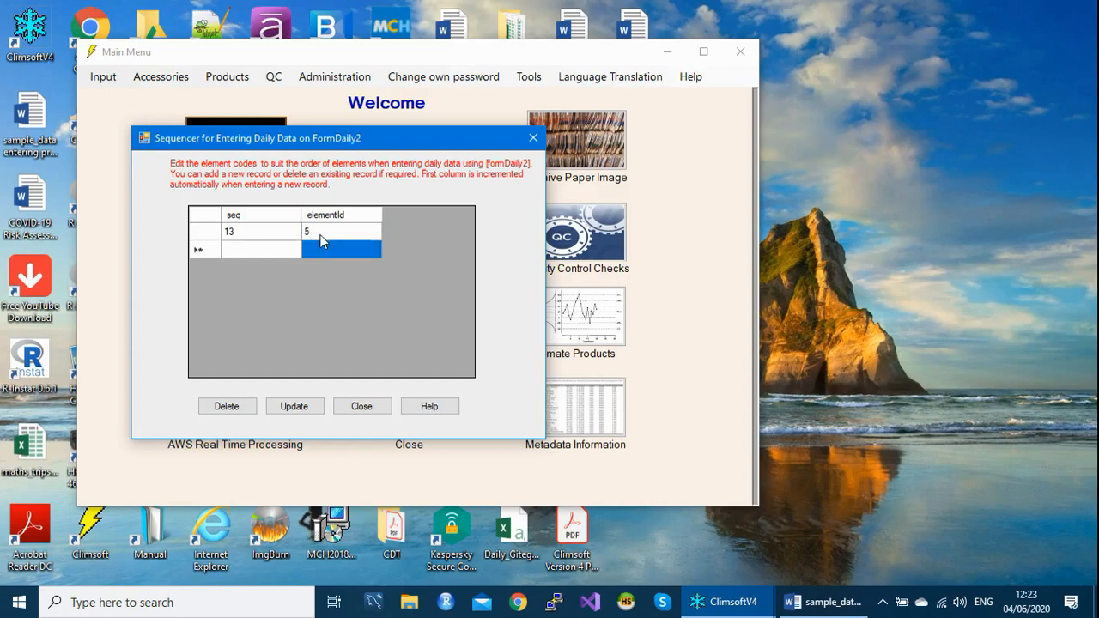
{"action": "left_click", "coordinate": [321, 237]}
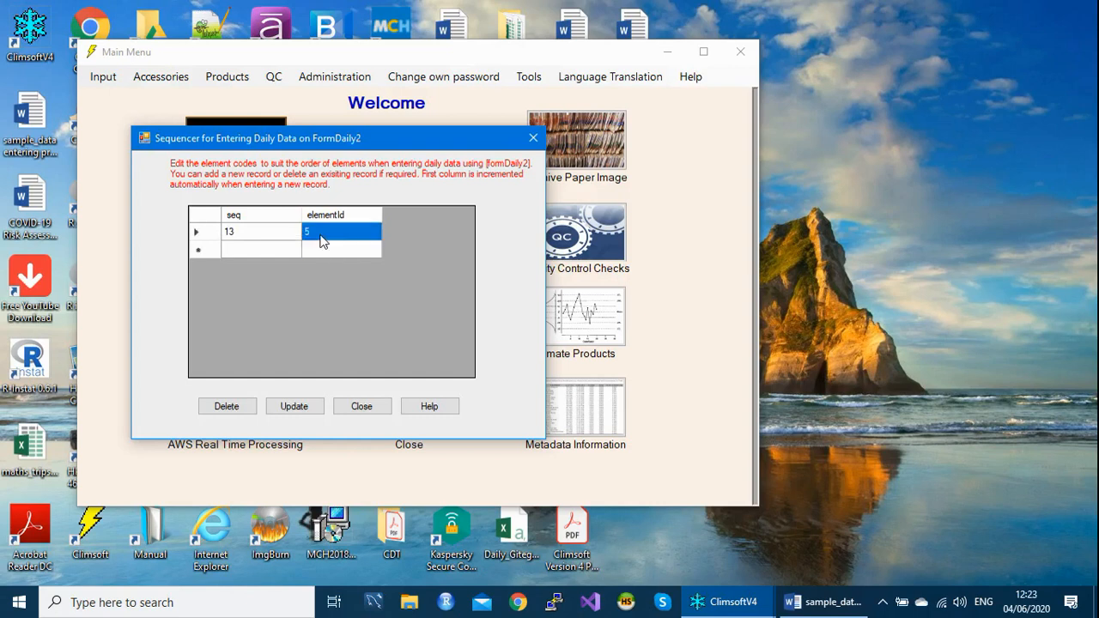
{"action": "type", "text": "2"}
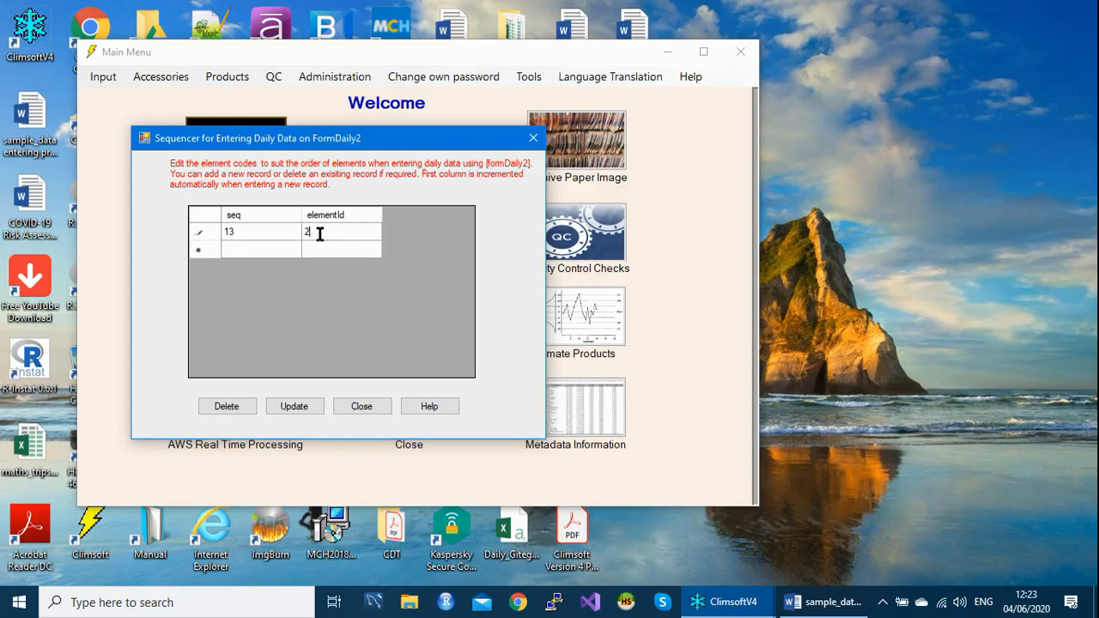
{"action": "key", "text": "Return"}
{"action": "type", "text": "3"}
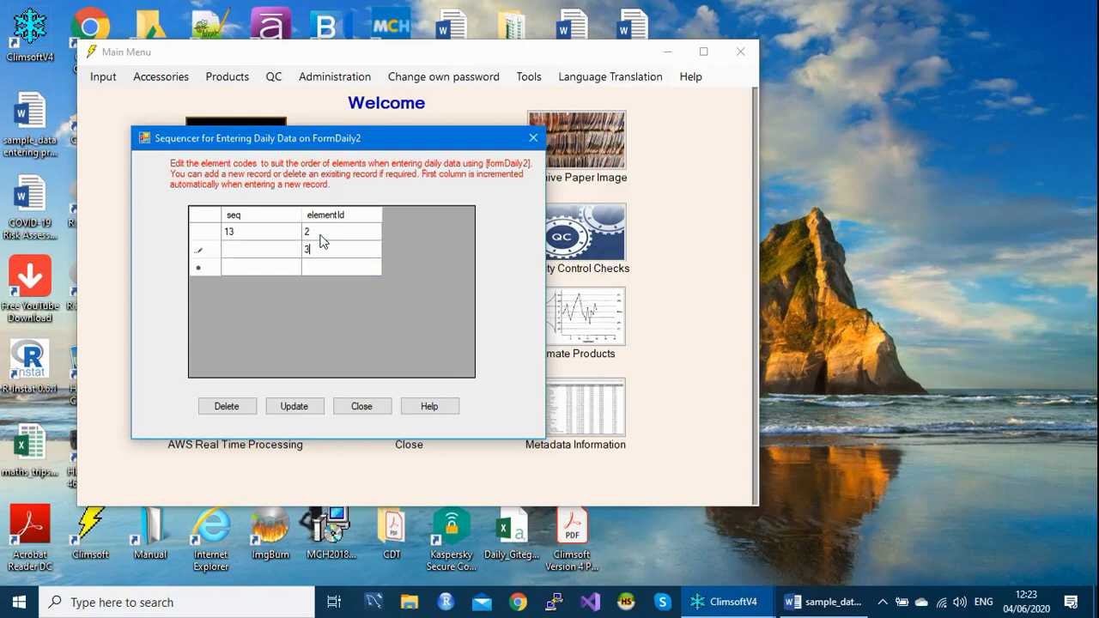
{"action": "key", "text": "Return"}
{"action": "type", "text": "5"}
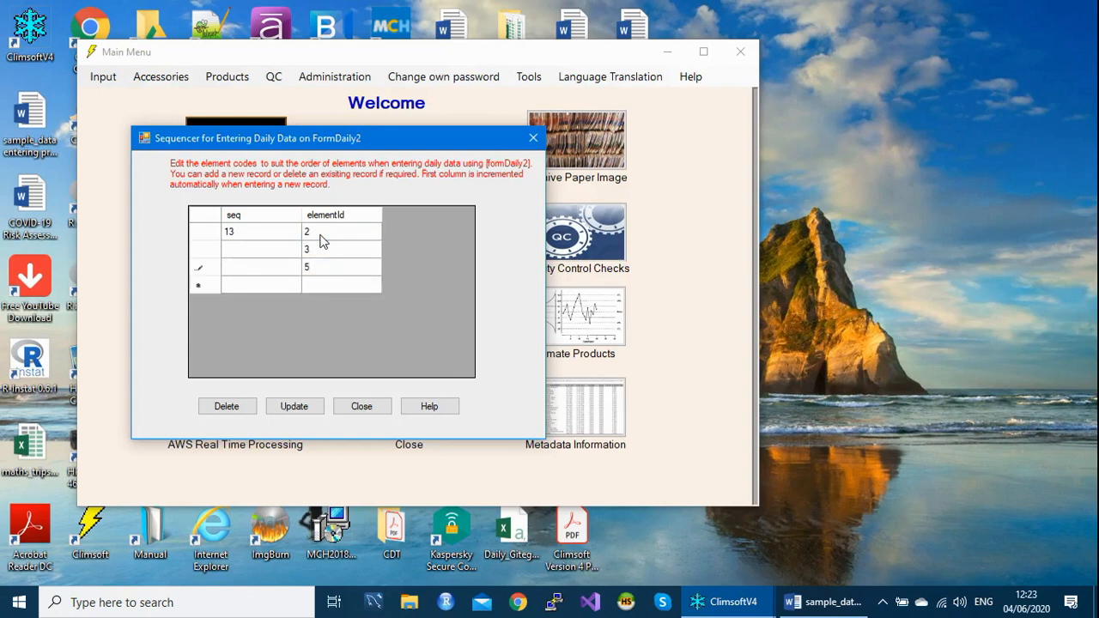
- Save the updated daily sequencer table and close the sequencer window
{"action": "left_click", "coordinate": [289, 408]}
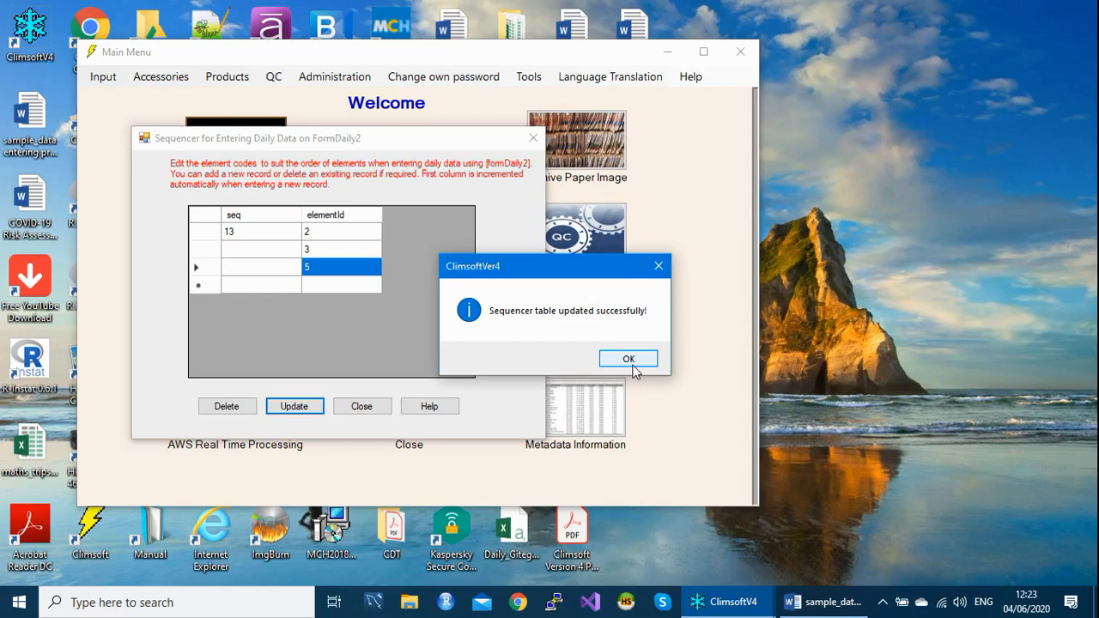
{"action": "left_click", "coordinate": [633, 360]}
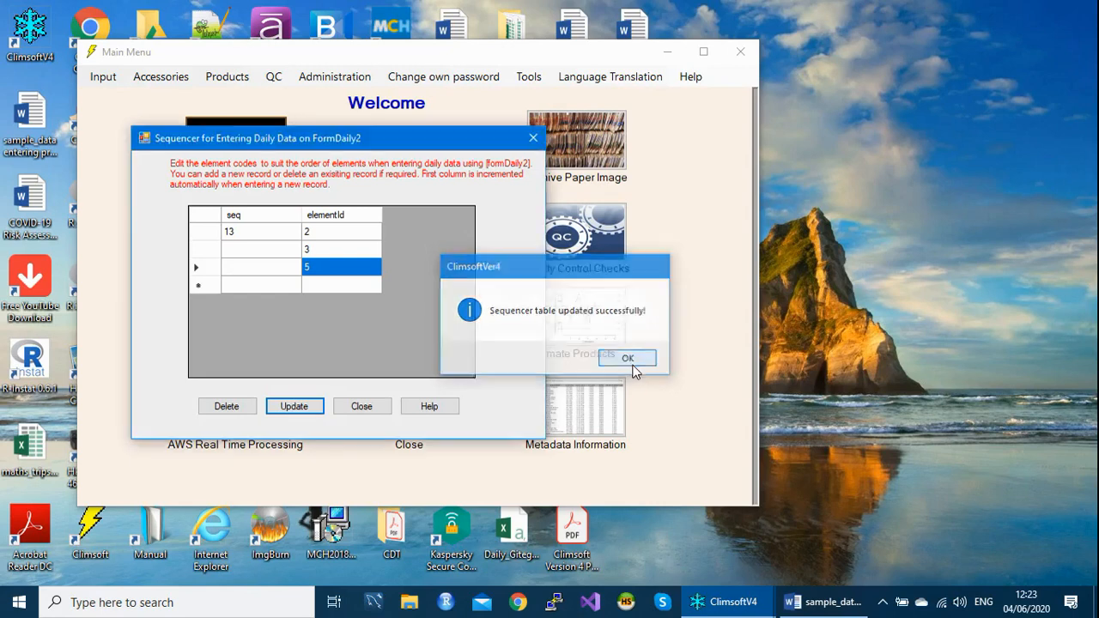
{"action": "left_click", "coordinate": [375, 406]}
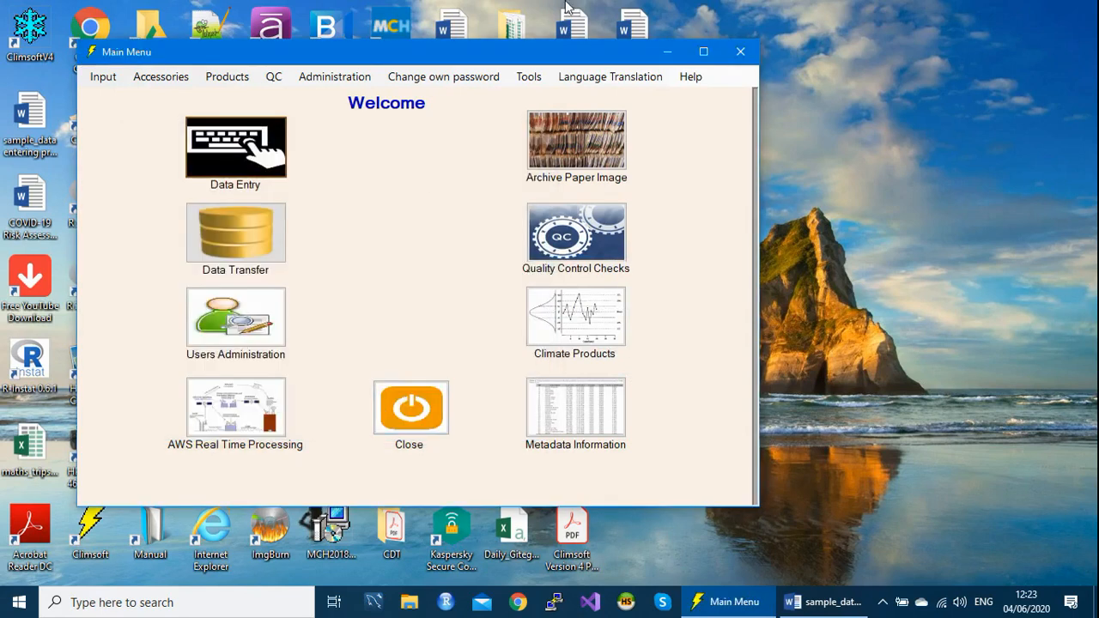
- Reopen the daily sequencer, compare its element order with the sample data sheet in Word, and close both windows
{"action": "left_click", "coordinate": [529, 77]}
{"action": "mouse_move", "coordinate": [599, 137]}
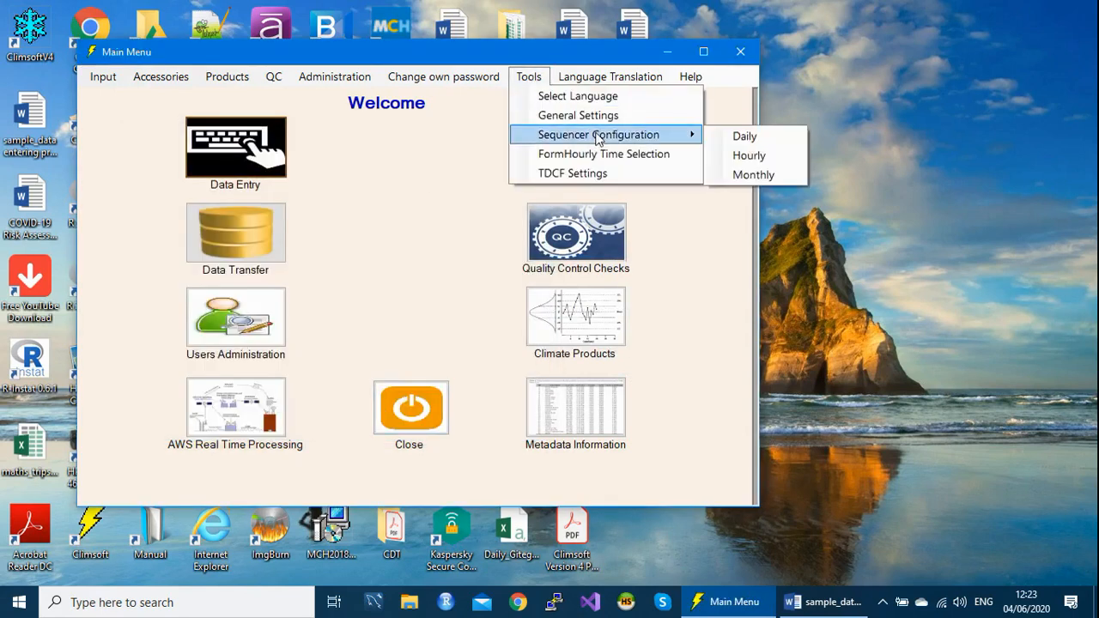
{"action": "left_click", "coordinate": [768, 136]}
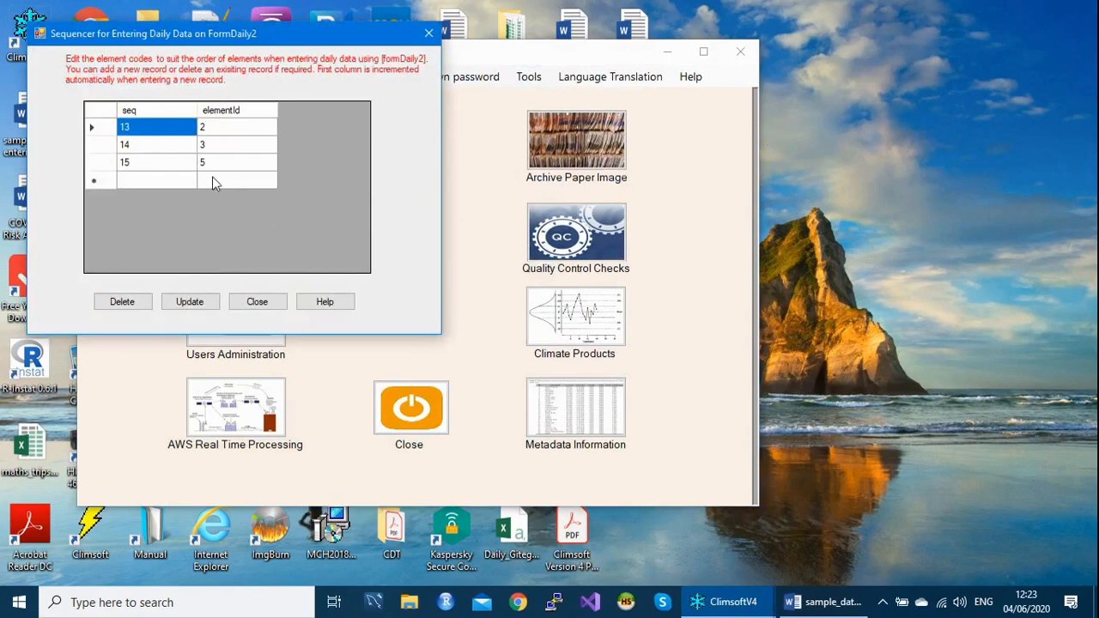
{"action": "left_click", "coordinate": [824, 605]}
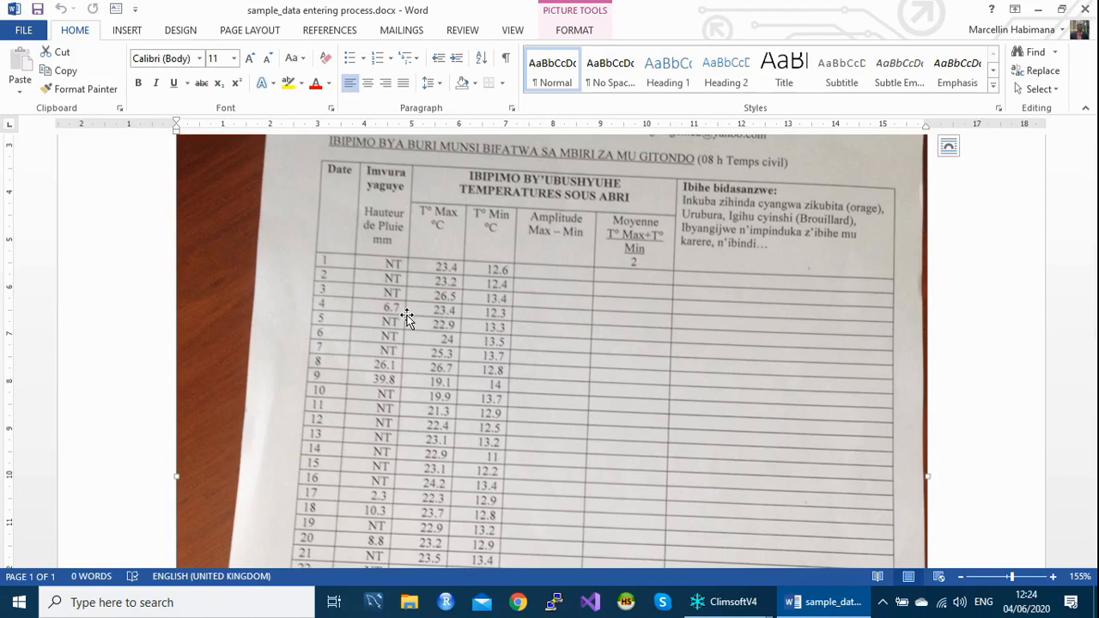
{"action": "left_click", "coordinate": [1086, 11]}
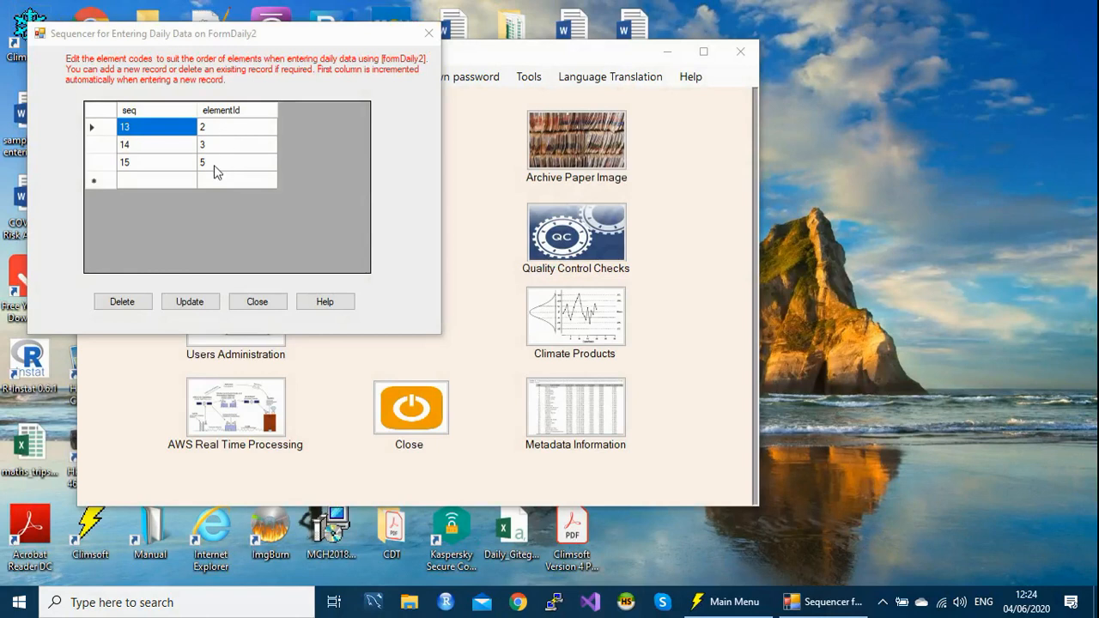
{"action": "left_click", "coordinate": [260, 302]}
- Open the form_daily2 key entry form for daily data for the whole month
{"action": "left_click", "coordinate": [229, 157]}
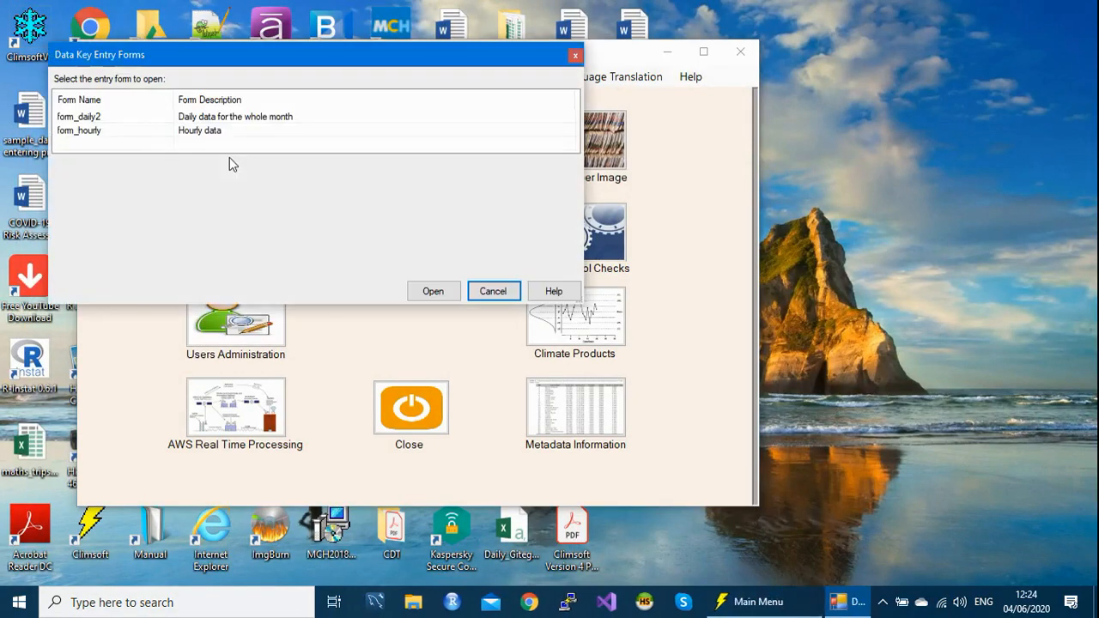
{"action": "left_click", "coordinate": [136, 120]}
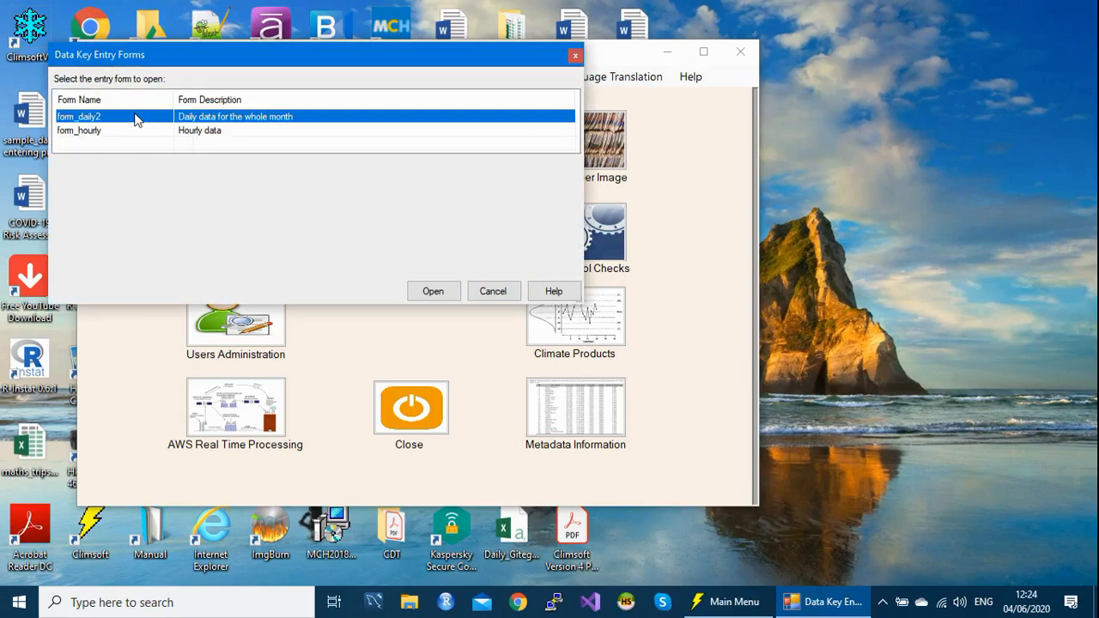
{"action": "key", "text": "Return"}
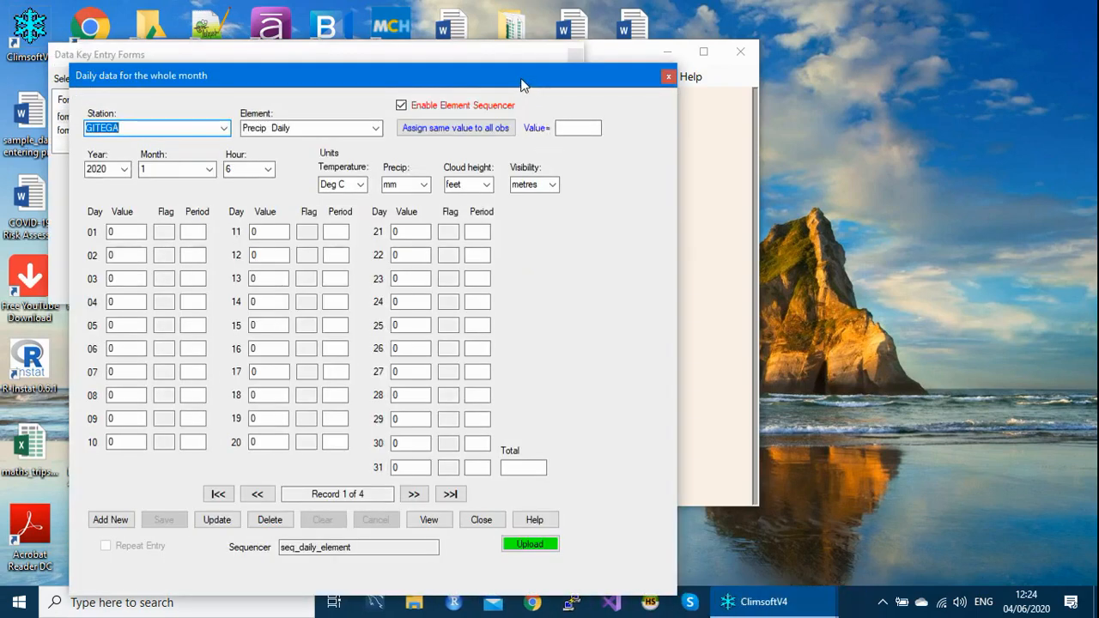
{"action": "left_click_drag", "start_coordinate": [527, 87], "coordinate": [545, 44]}
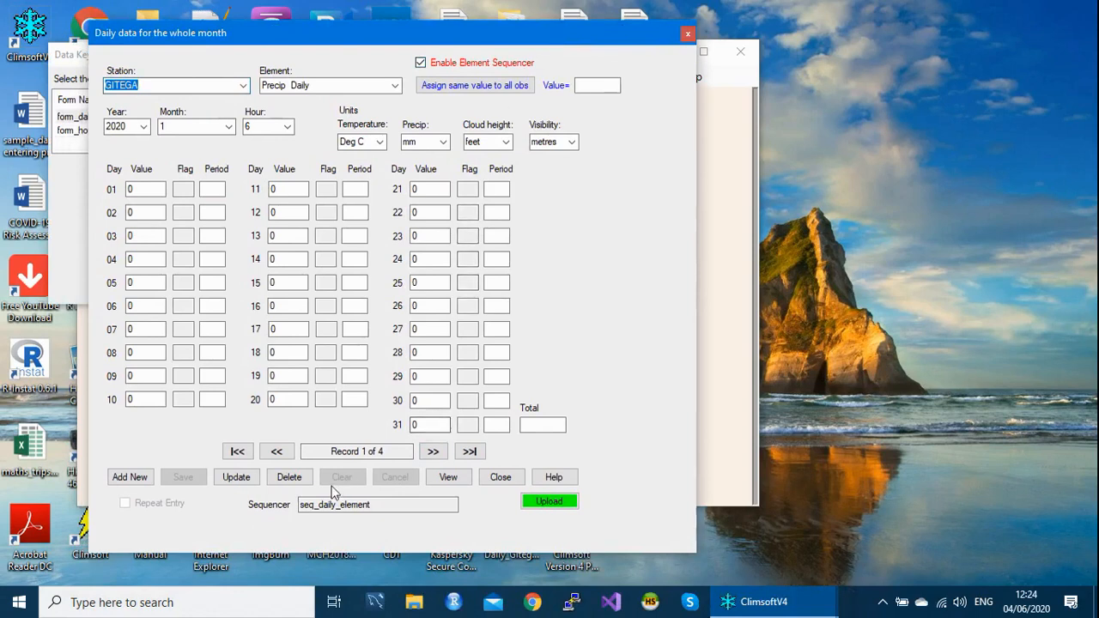
- Delete the four daily precipitation records for Gitega, January to April 2020
{"action": "left_click", "coordinate": [286, 476]}
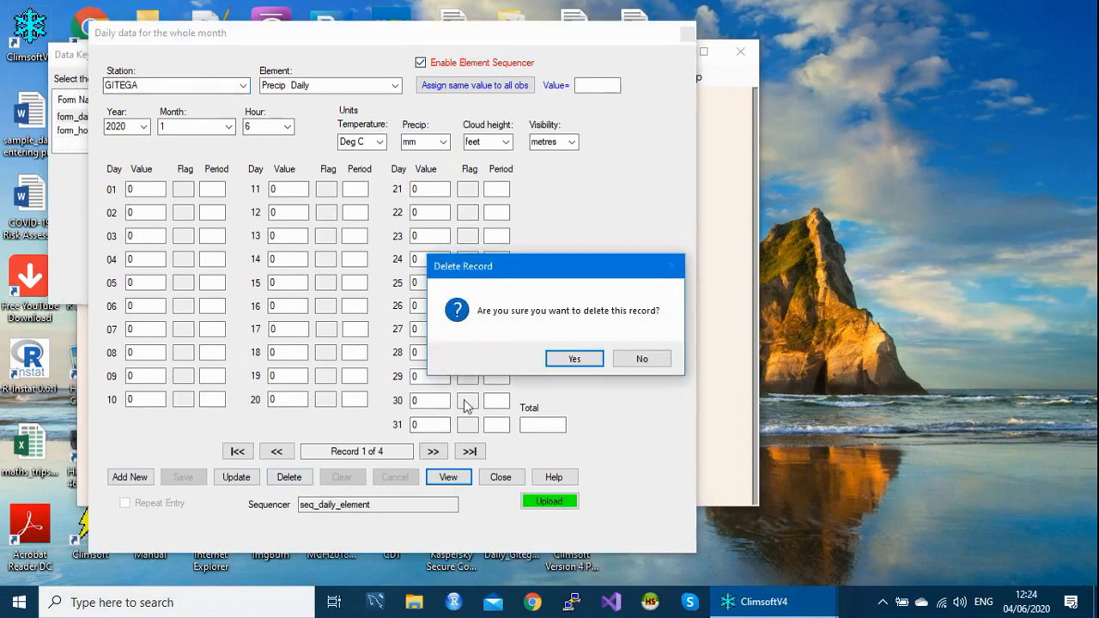
{"action": "left_click", "coordinate": [573, 357]}
{"action": "left_click", "coordinate": [580, 360]}
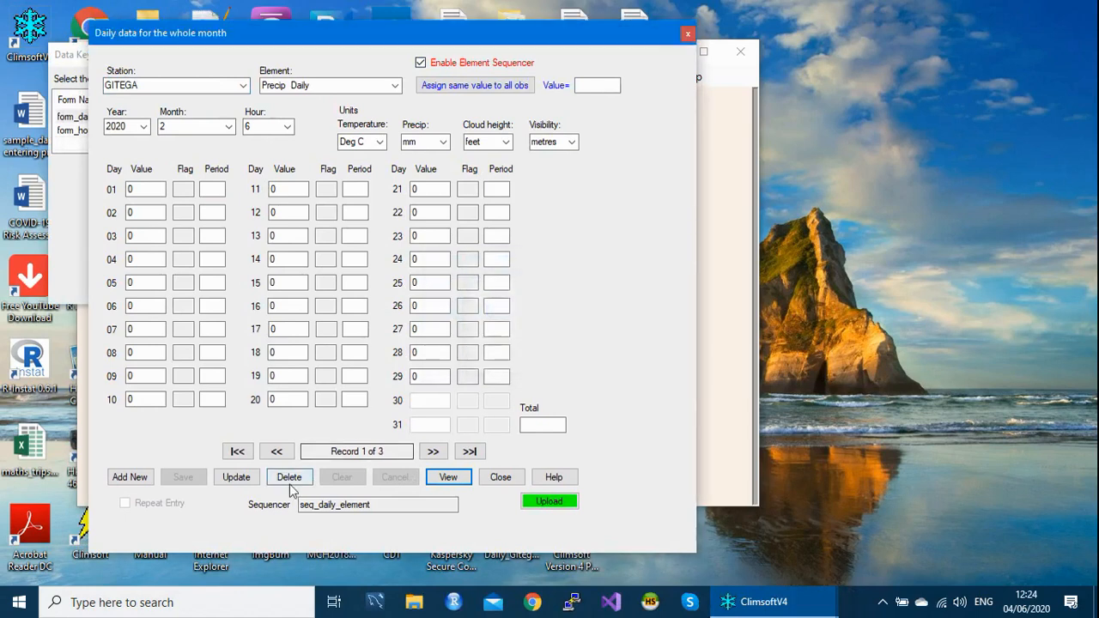
{"action": "left_click", "coordinate": [289, 479]}
{"action": "left_click", "coordinate": [574, 358]}
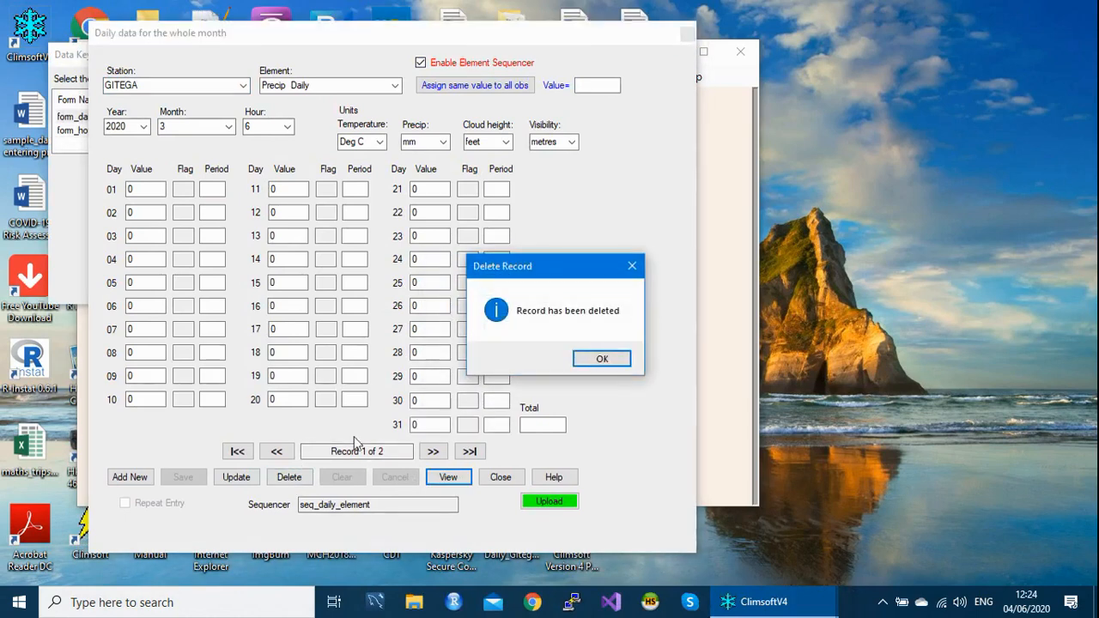
{"action": "left_click", "coordinate": [604, 359]}
{"action": "left_click", "coordinate": [293, 480]}
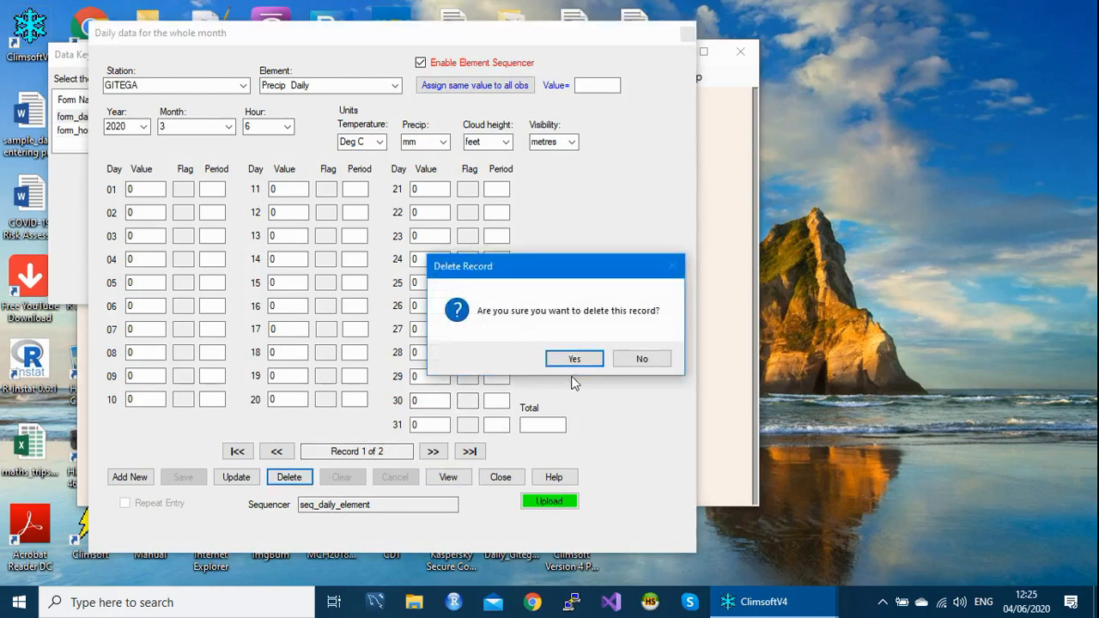
{"action": "left_click", "coordinate": [574, 360]}
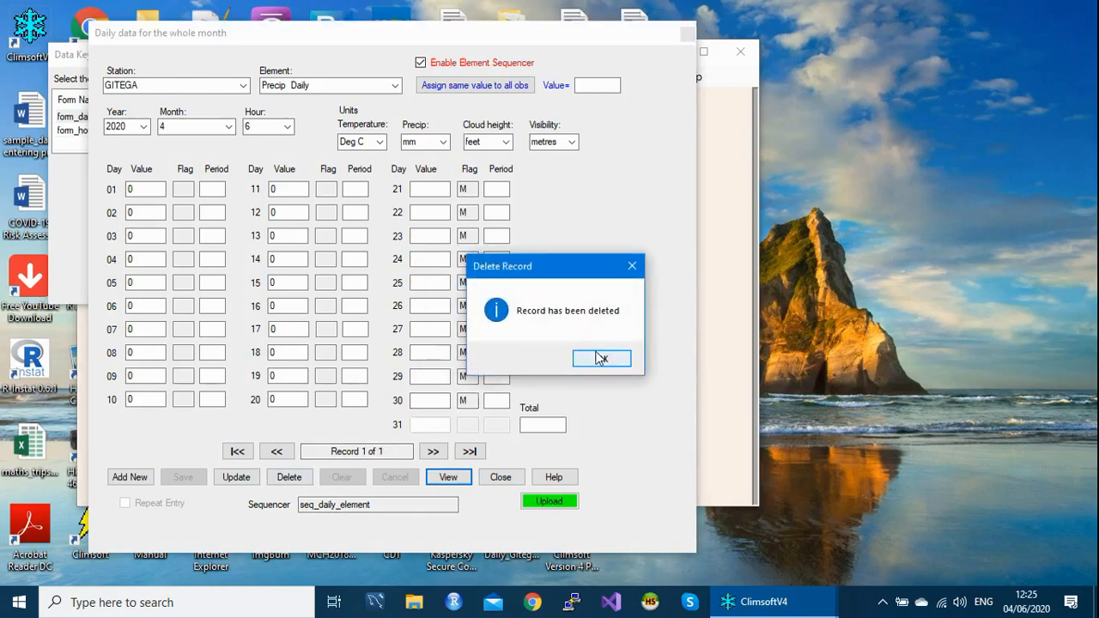
{"action": "left_click", "coordinate": [608, 359]}
{"action": "left_click", "coordinate": [296, 478]}
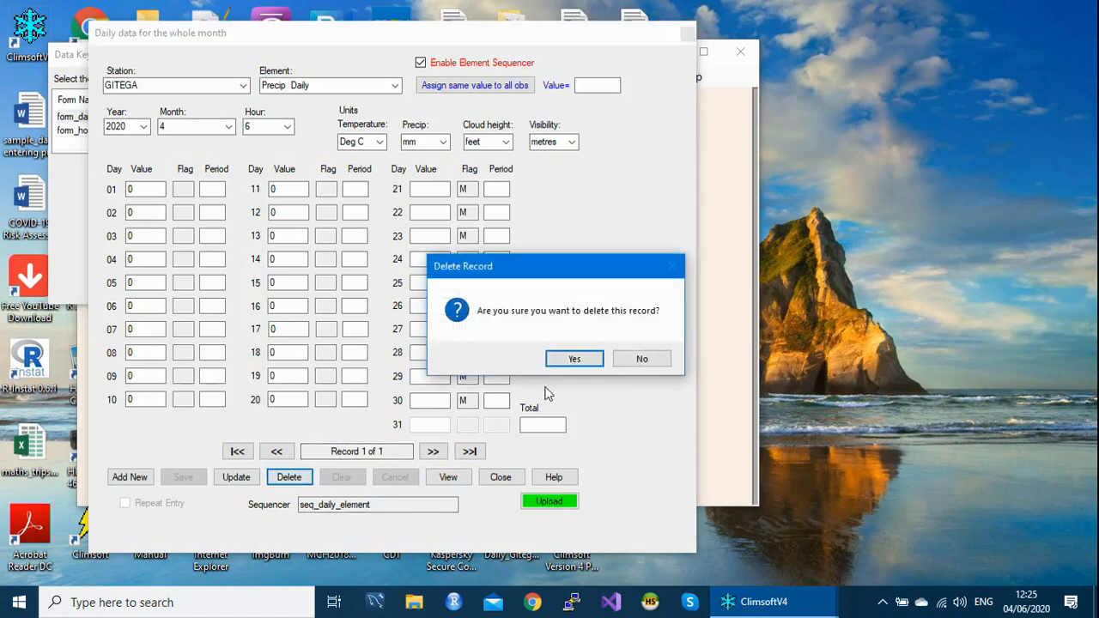
{"action": "left_click", "coordinate": [575, 359]}
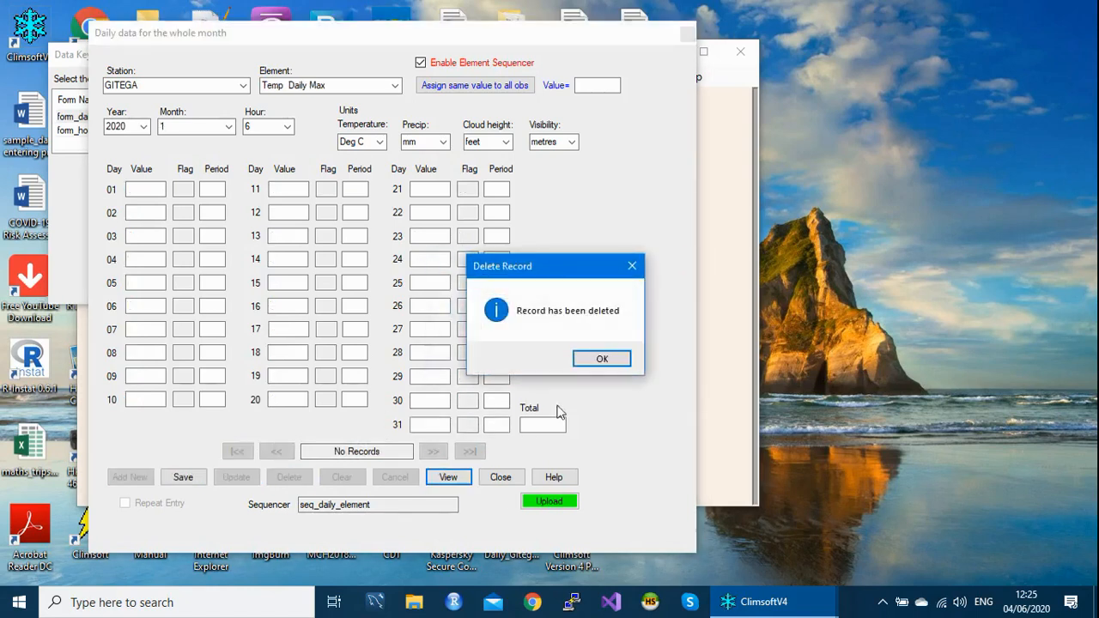
{"action": "left_click", "coordinate": [605, 359]}
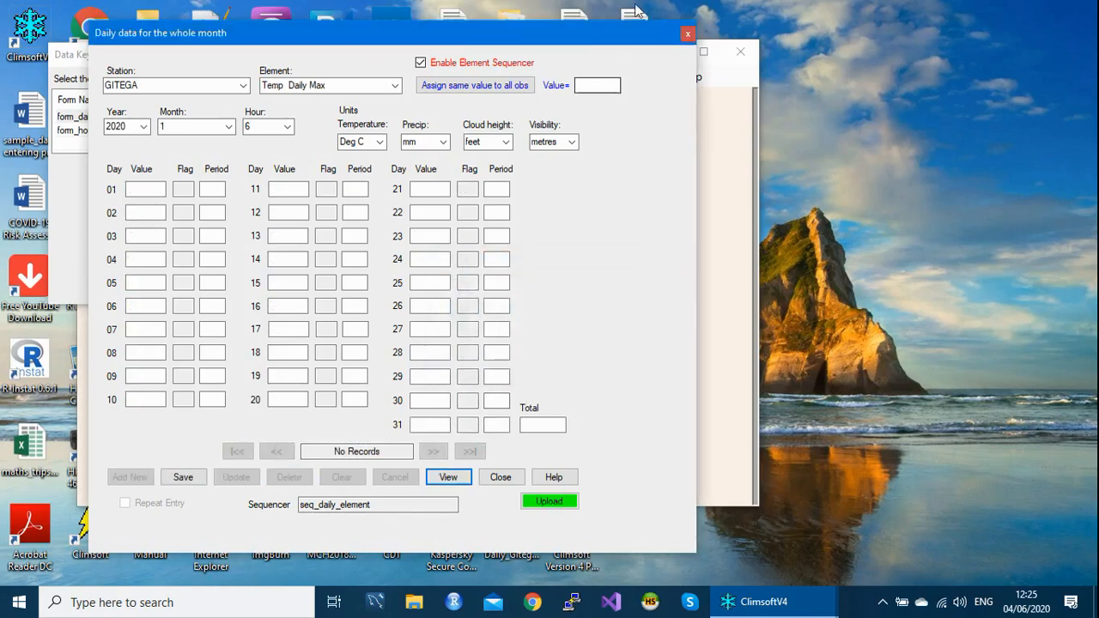
- Close and reopen form_daily2, and assign 300 to all daily maximum temperature observations for Gitega, January 2020
{"action": "left_click", "coordinate": [687, 34]}
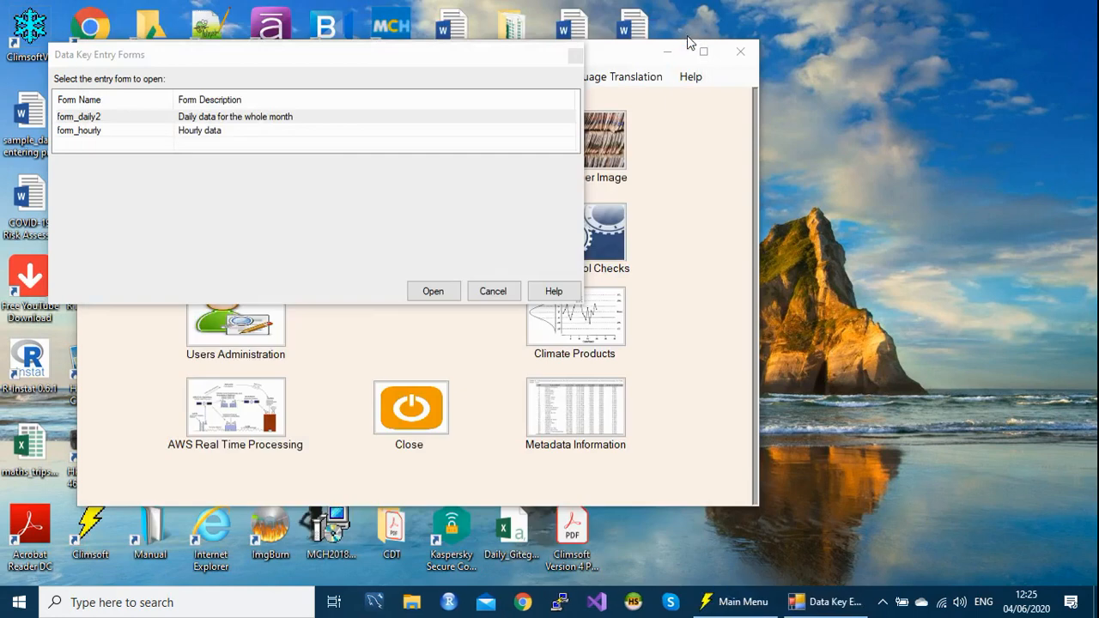
{"action": "double_click", "coordinate": [148, 127]}
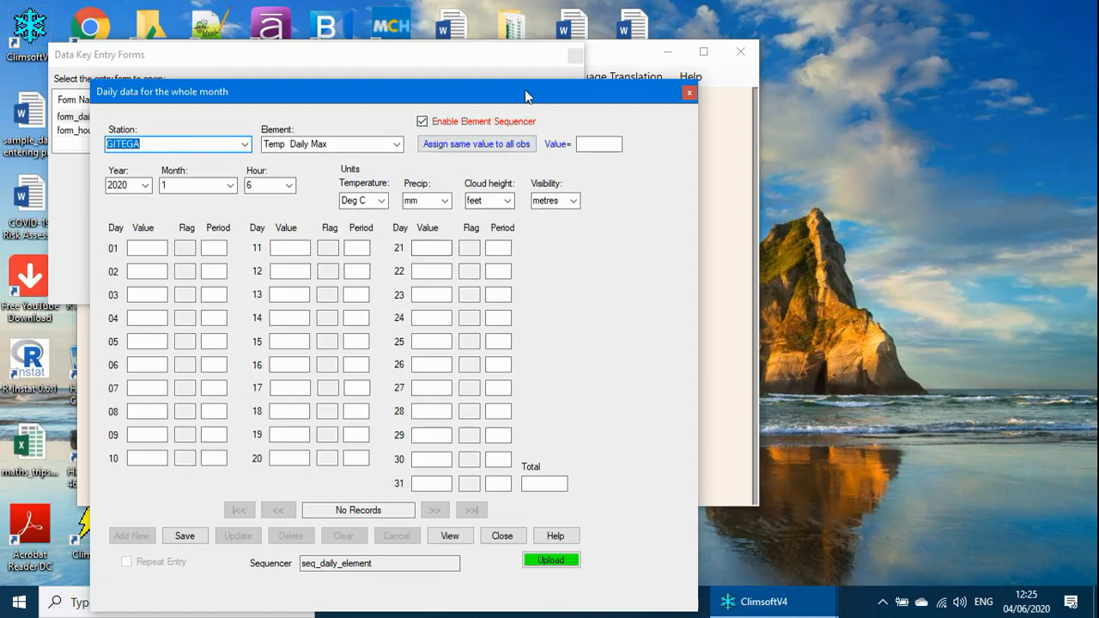
{"action": "left_click_drag", "start_coordinate": [531, 88], "coordinate": [577, 36]}
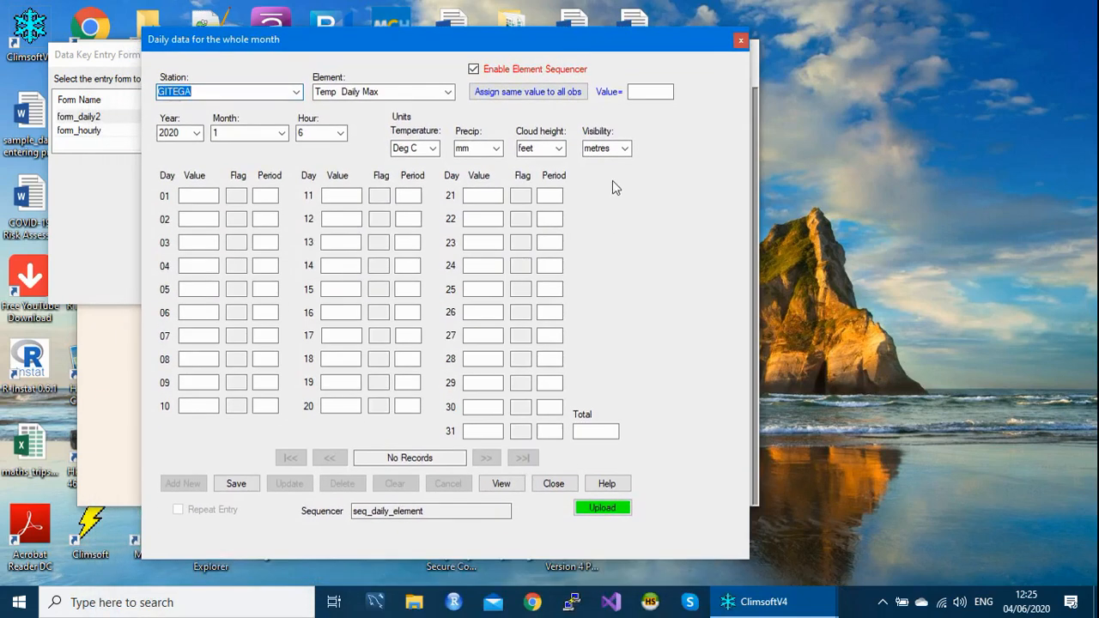
{"action": "left_click", "coordinate": [639, 92]}
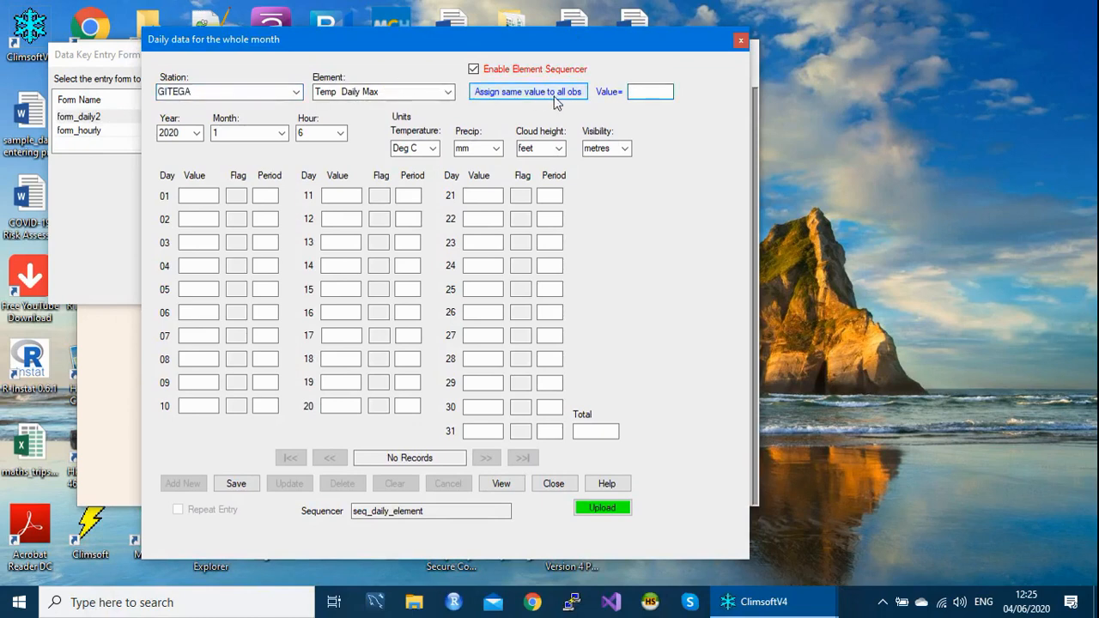
{"action": "type", "text": "300"}
{"action": "left_click", "coordinate": [511, 96]}
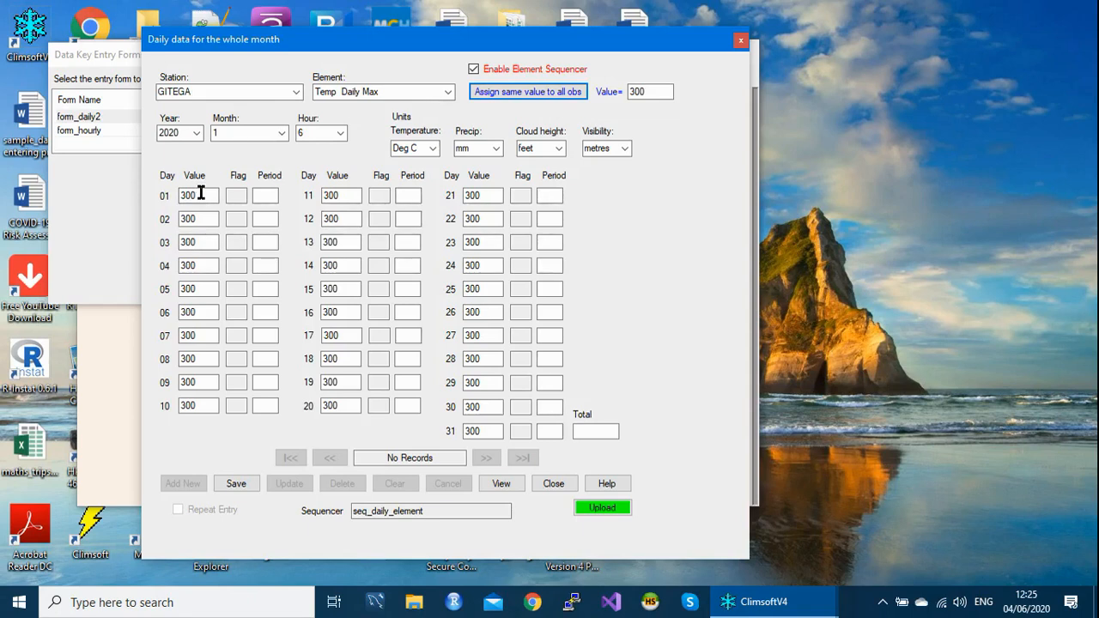
{"action": "left_click", "coordinate": [203, 194]}
{"action": "double_click", "coordinate": [203, 194]}
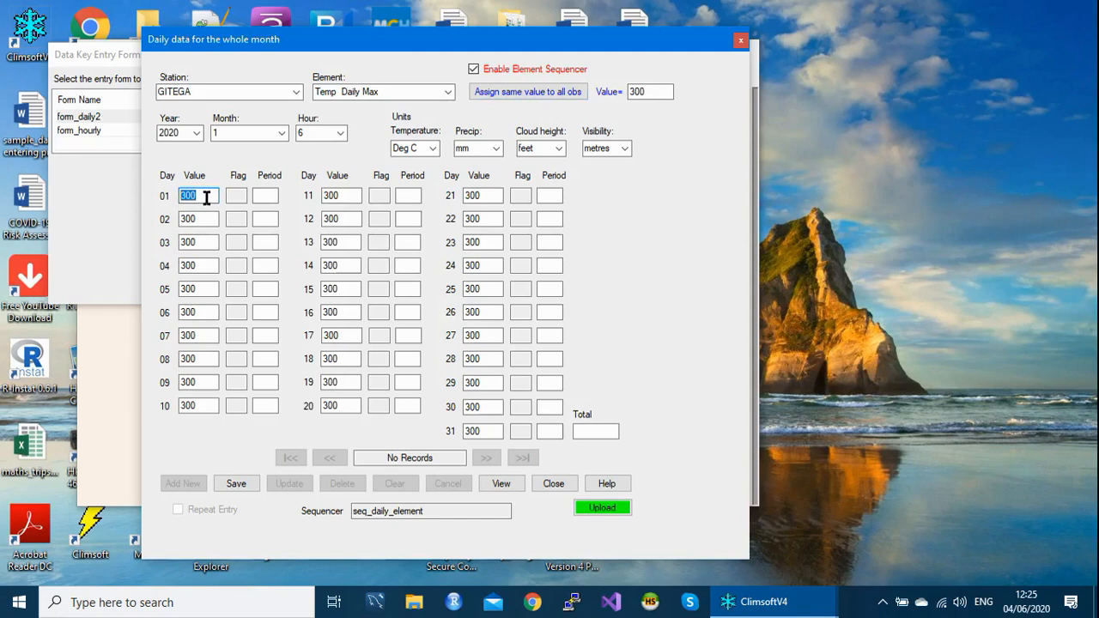
{"action": "left_click", "coordinate": [206, 197]}
{"action": "left_click_drag", "start_coordinate": [207, 197], "coordinate": [177, 196]}
{"action": "left_click", "coordinate": [189, 193]}
{"action": "left_click_drag", "start_coordinate": [203, 198], "coordinate": [174, 191]}
{"action": "left_click", "coordinate": [197, 197]}
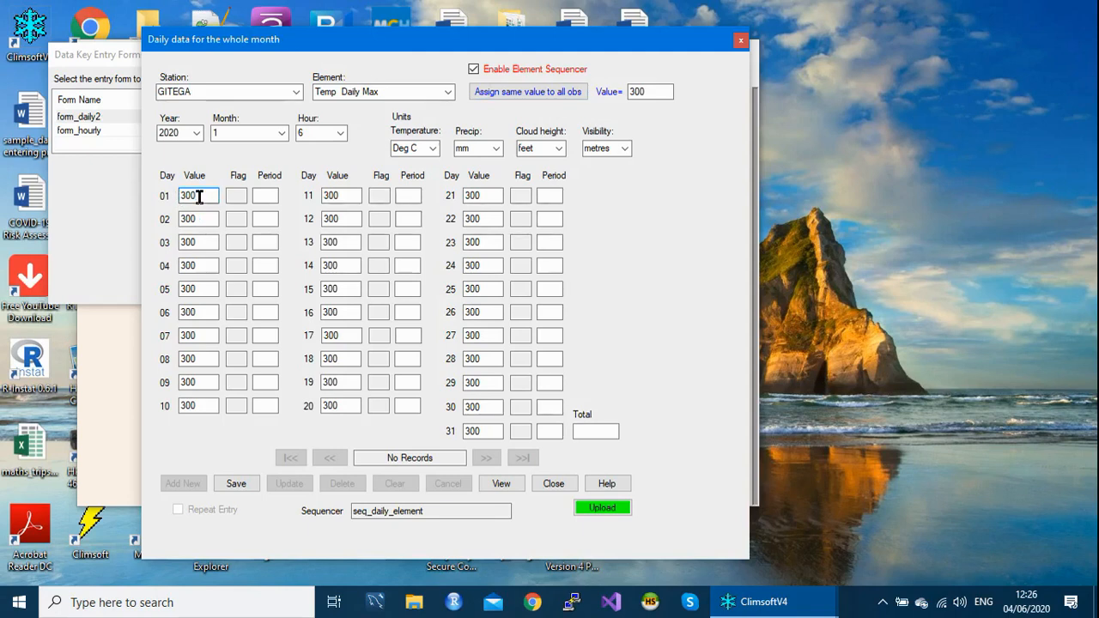
- Save the daily maximum temperature record for Gitega, January 2020, and commit it to the database table
{"action": "left_click", "coordinate": [482, 430]}
{"action": "key", "text": "Tab"}
{"action": "key", "text": "Tab"}
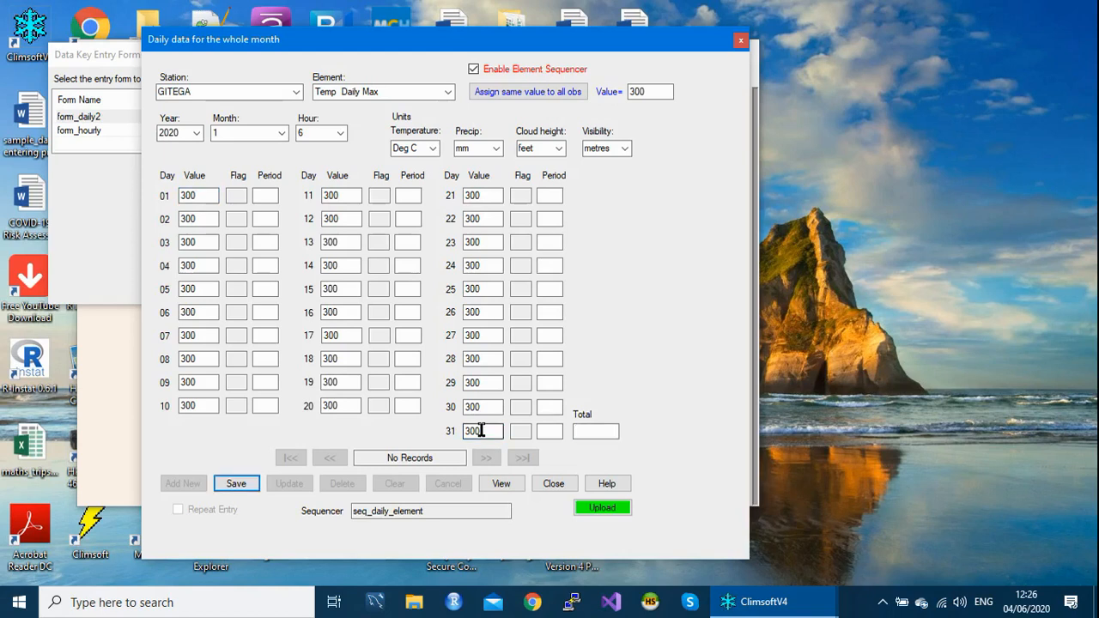
{"action": "key", "text": "Return"}
{"action": "key", "text": "Return"}
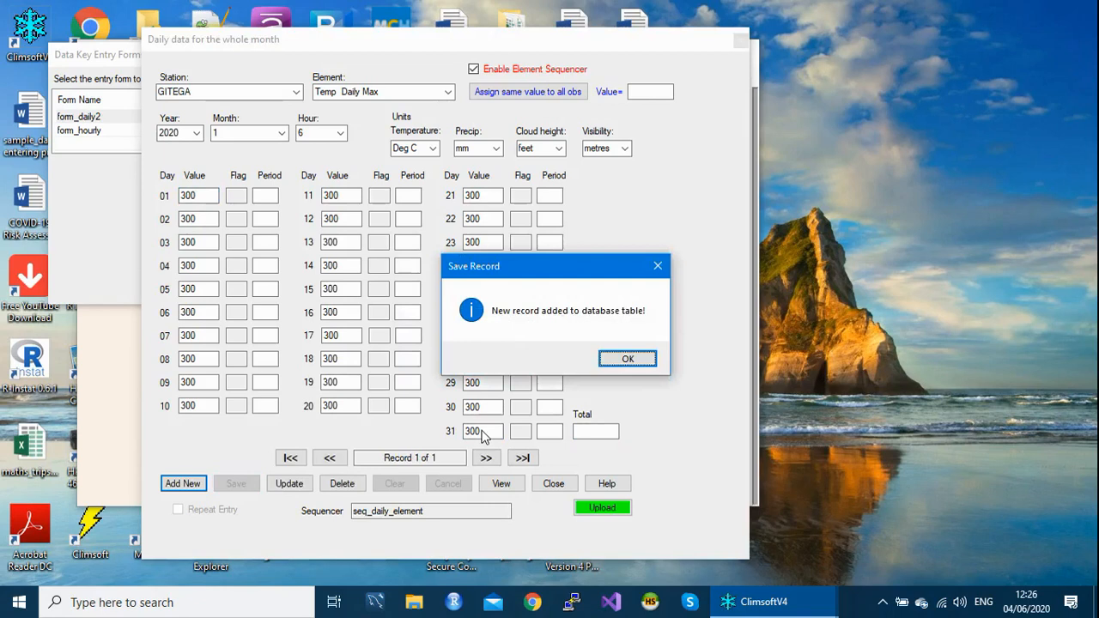
{"action": "key", "text": "Return"}
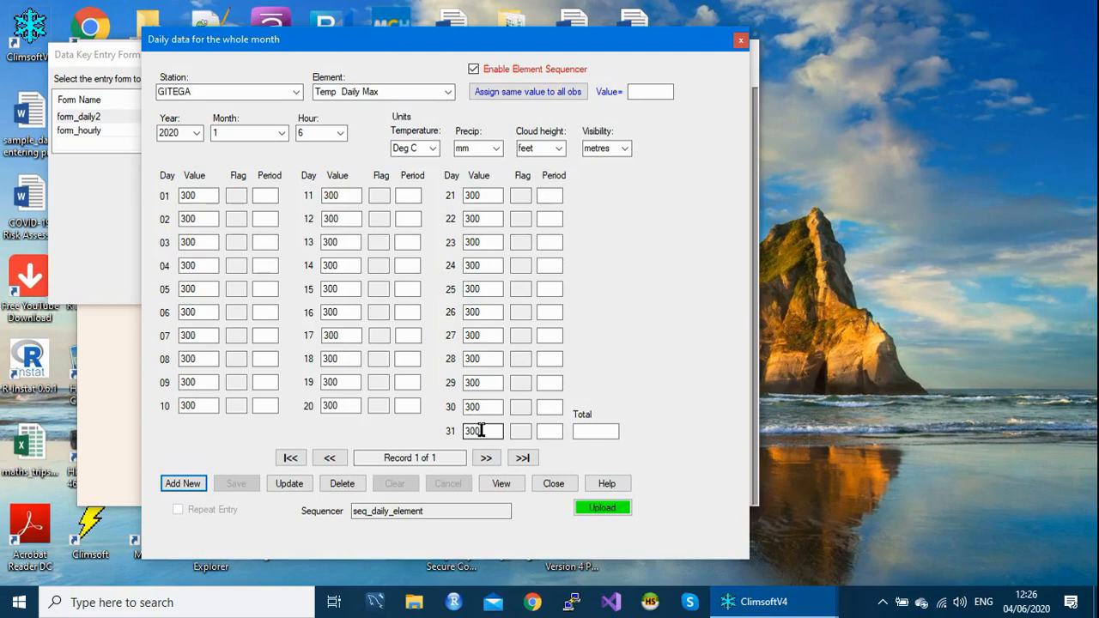
- Add the next sequenced record and assign 123 to all daily minimum temperature observations for Gitega, January 2020
{"action": "key", "text": "Return"}
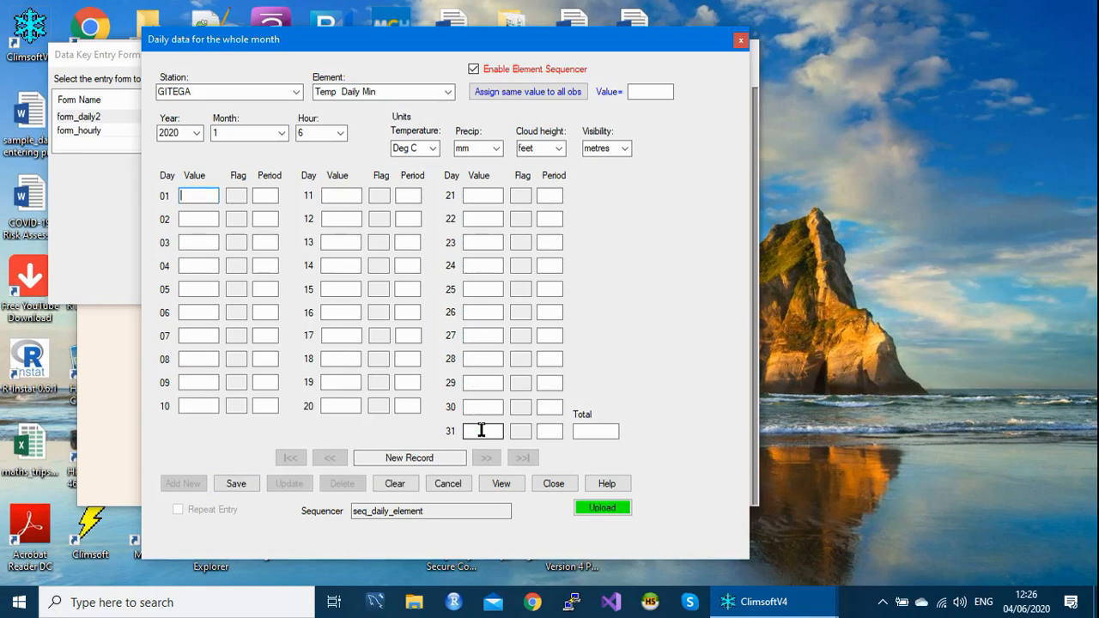
{"action": "left_click", "coordinate": [641, 94]}
{"action": "type", "text": "123"}
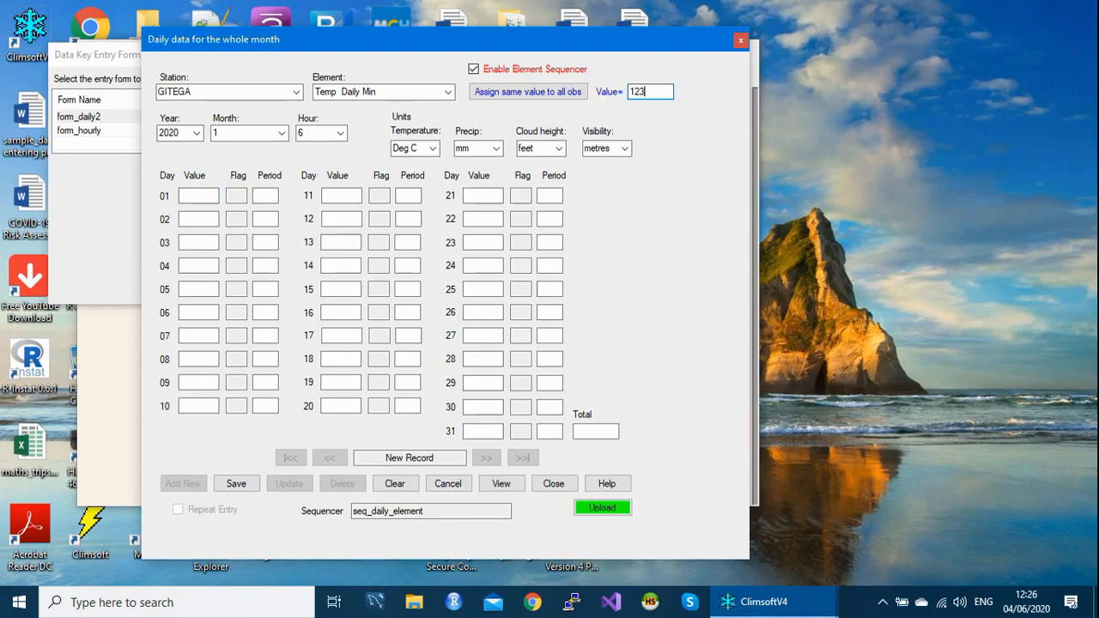
{"action": "left_click", "coordinate": [534, 98]}
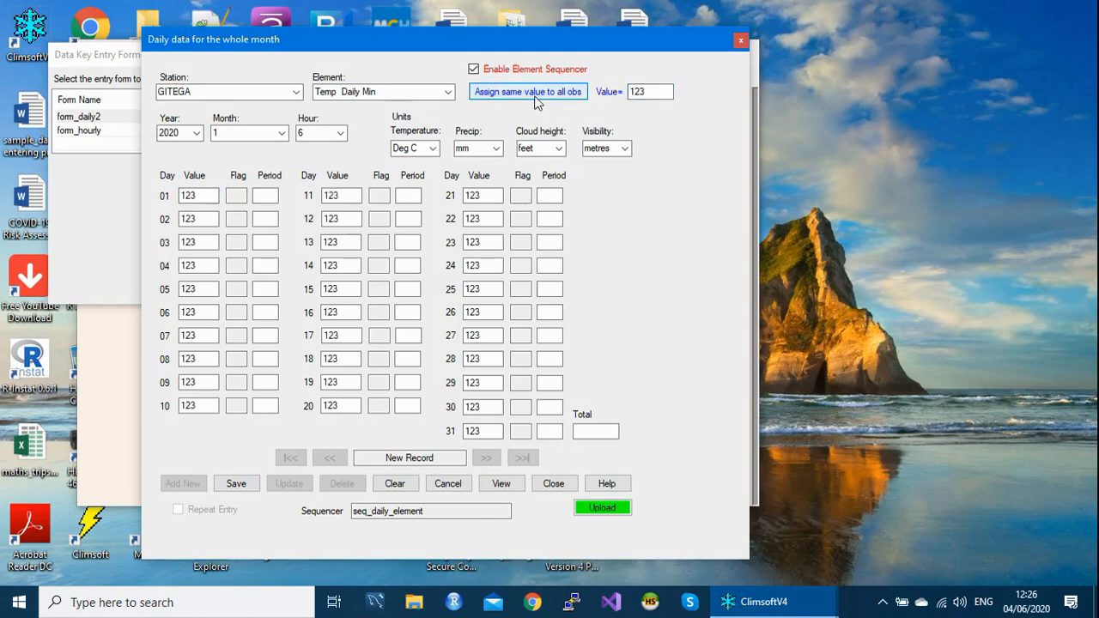
- Save the daily minimum temperature record for Gitega, January 2020, and commit it to the database table
{"action": "left_click", "coordinate": [491, 430]}
{"action": "key", "text": "Return"}
{"action": "key", "text": "Return"}
{"action": "key", "text": "Return"}
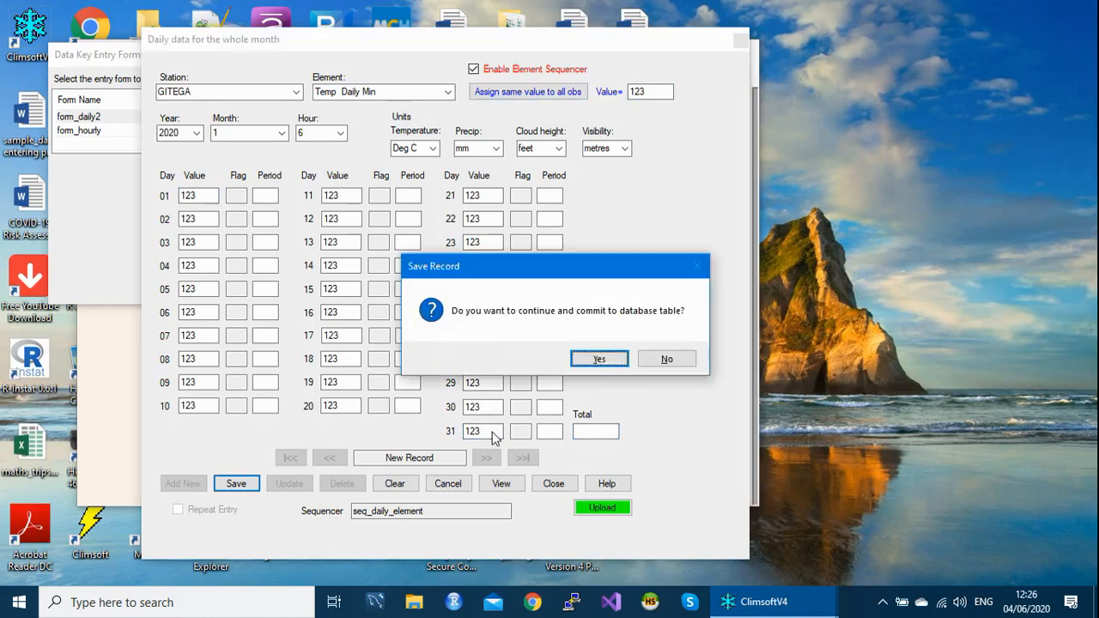
{"action": "key", "text": "Return"}
{"action": "key", "text": "Return"}
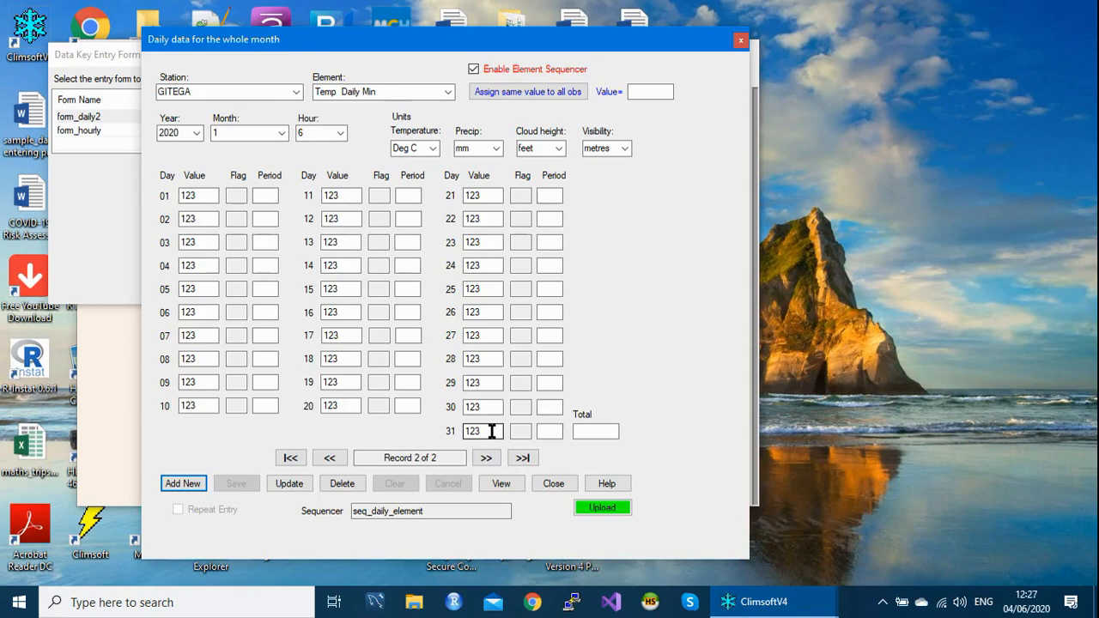
- Add the next sequenced record and assign 0 to all daily precipitation observations for Gitega, January 2020
{"action": "key", "text": "Return"}
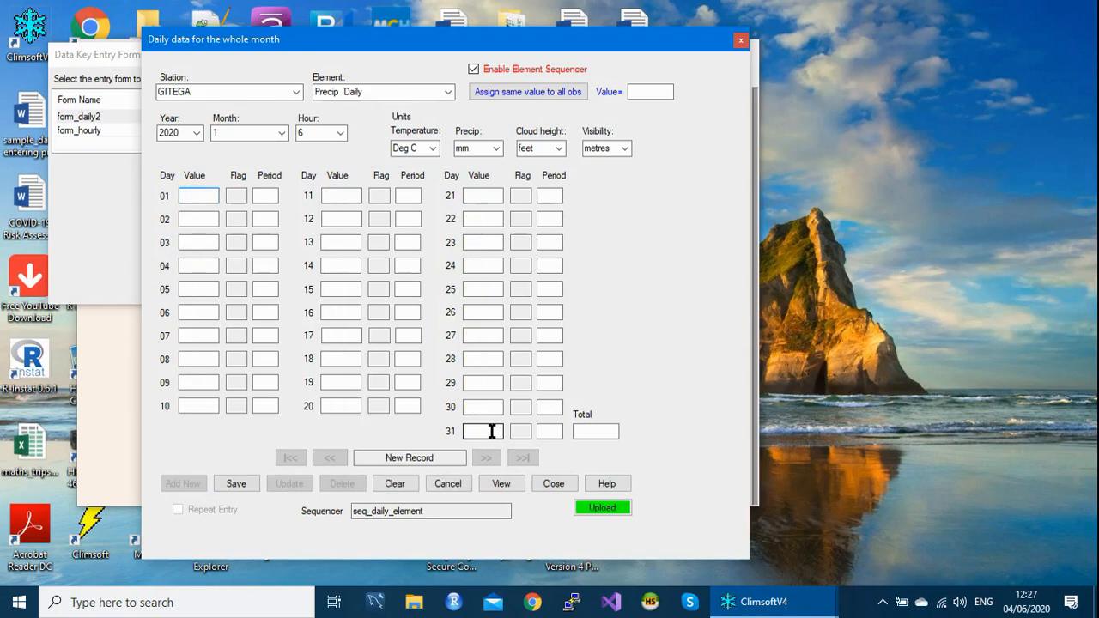
{"action": "left_click", "coordinate": [639, 94]}
{"action": "type", "text": "0"}
{"action": "left_click", "coordinate": [524, 96]}
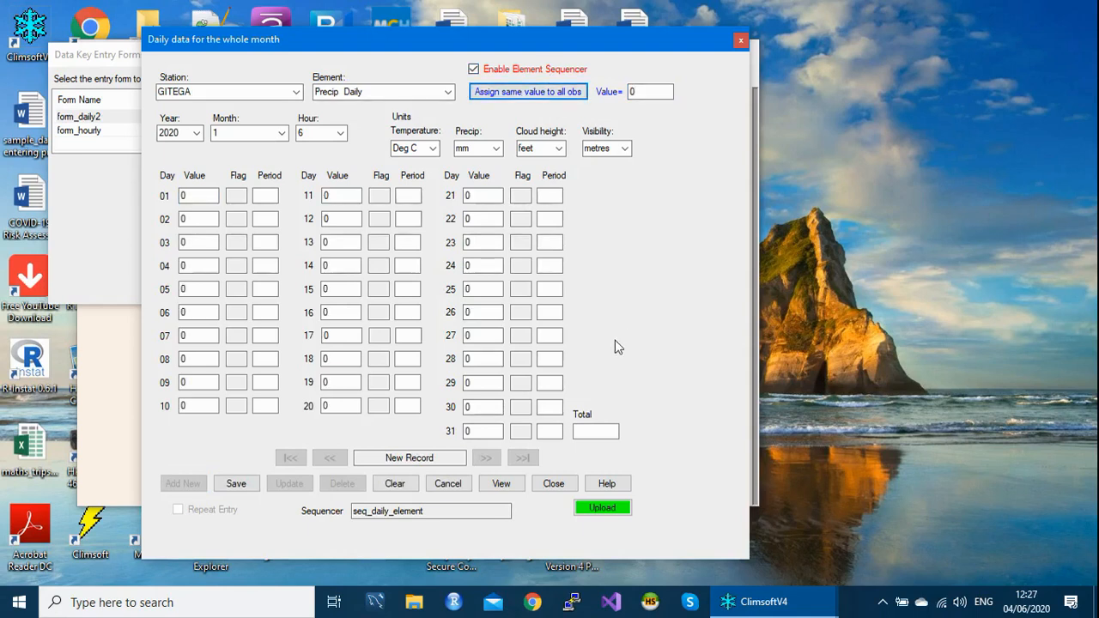
- Enter 0 as the monthly precipitation total, save the January 2020 record to the database, and start the next record
{"action": "left_click", "coordinate": [491, 431]}
{"action": "key", "text": "Return"}
{"action": "key", "text": "Return"}
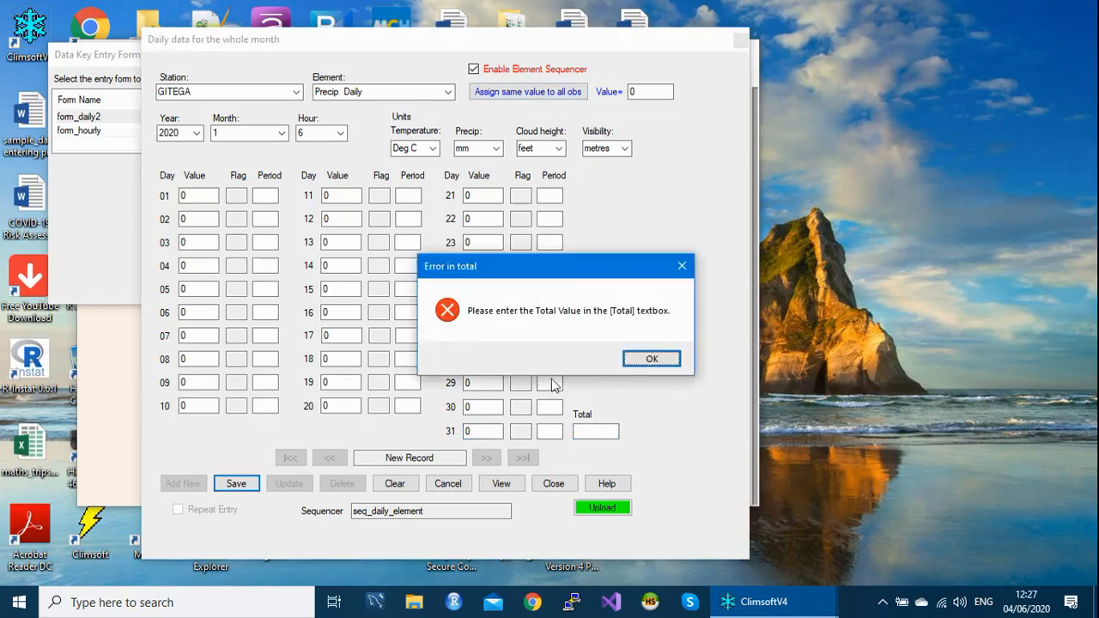
{"action": "left_click", "coordinate": [643, 360]}
{"action": "type", "text": "0"}
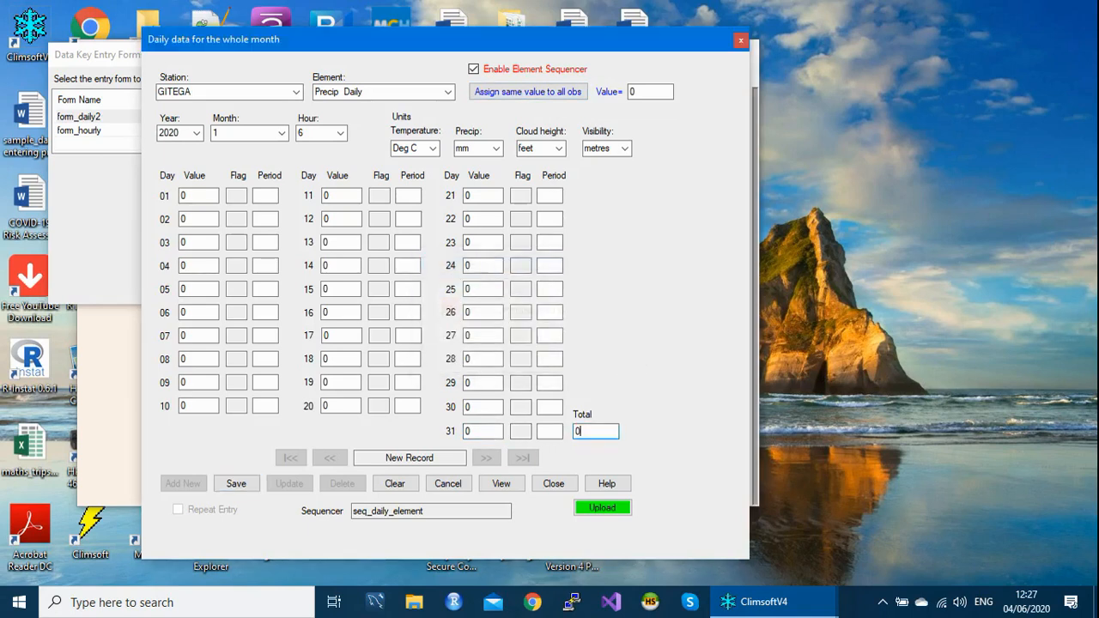
{"action": "key", "text": "Return"}
{"action": "key", "text": "Return"}
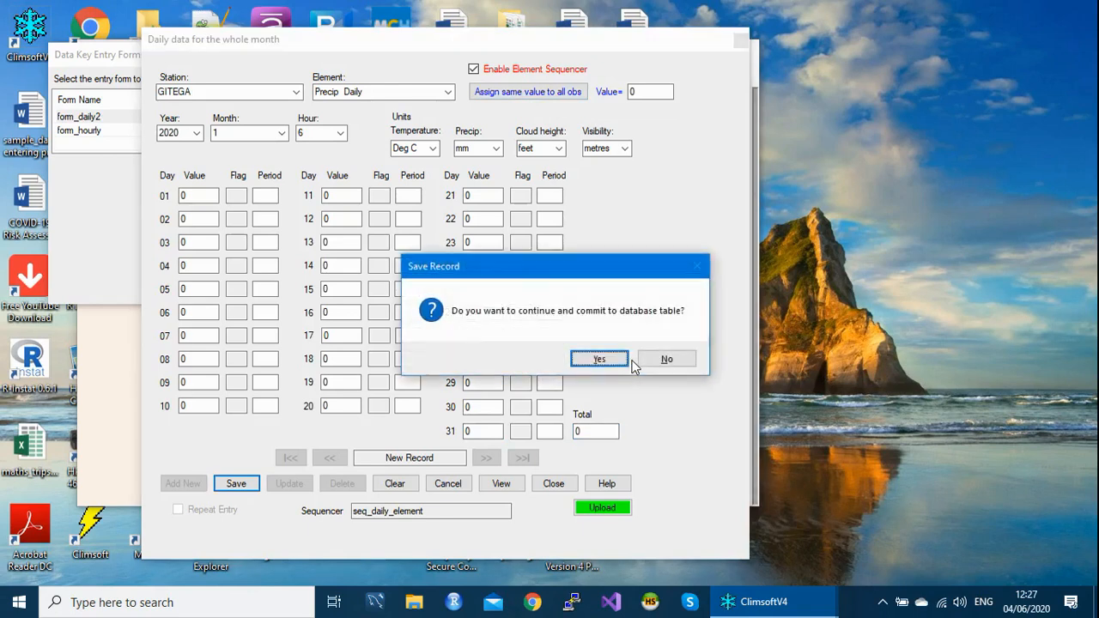
{"action": "key", "text": "Return"}
{"action": "key", "text": "Return"}
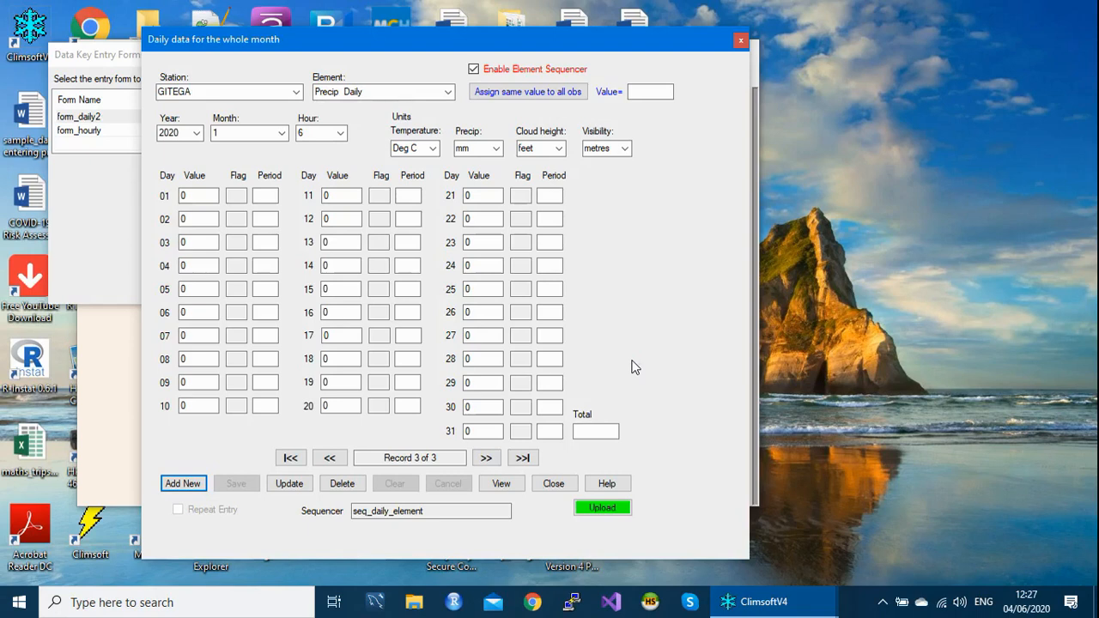
{"action": "left_click", "coordinate": [181, 490]}
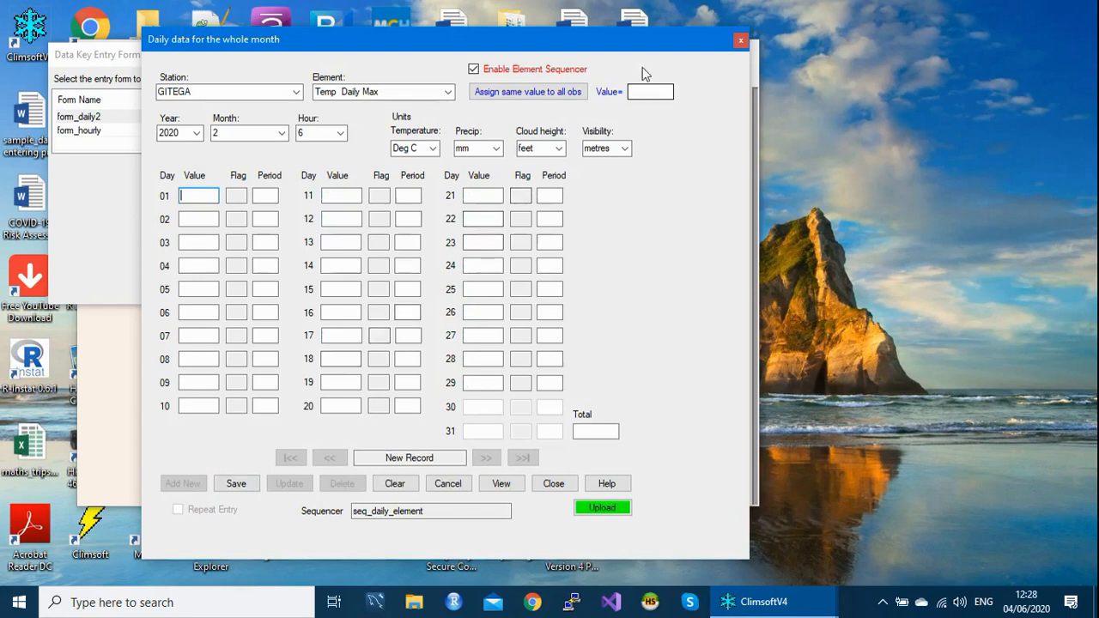
- Move the daily data form aside, close the list of key entry forms, and open the daily sequencer configuration
{"action": "left_click_drag", "start_coordinate": [627, 38], "coordinate": [655, 192]}
{"action": "left_click_drag", "start_coordinate": [491, 54], "coordinate": [458, 107]}
{"action": "left_click", "coordinate": [524, 78]}
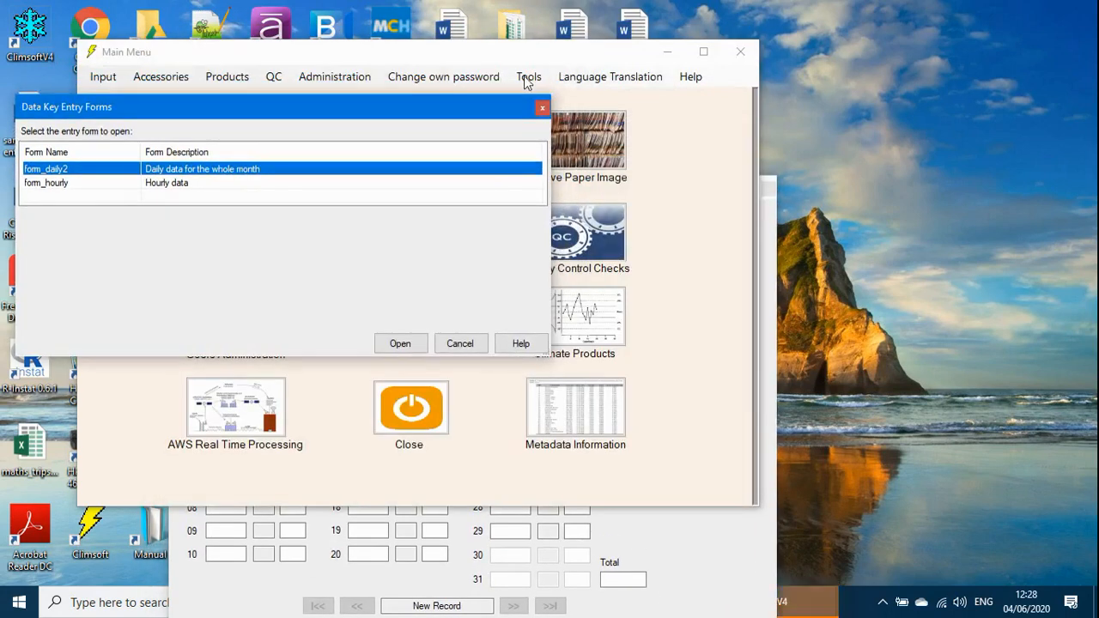
{"action": "left_click", "coordinate": [541, 109]}
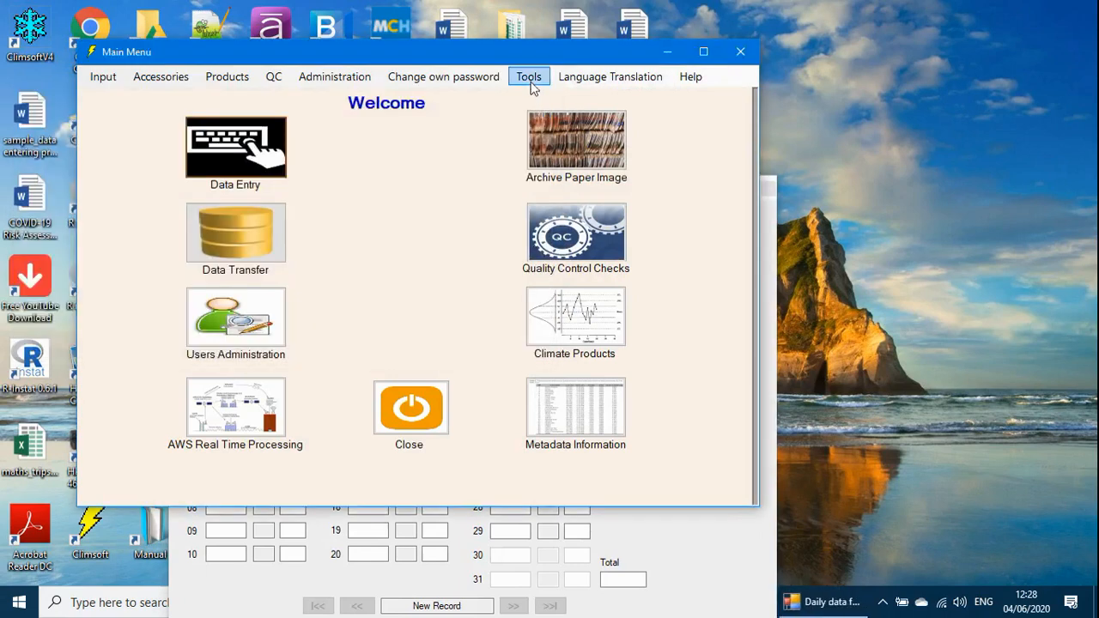
{"action": "left_click", "coordinate": [529, 77]}
{"action": "mouse_move", "coordinate": [574, 137]}
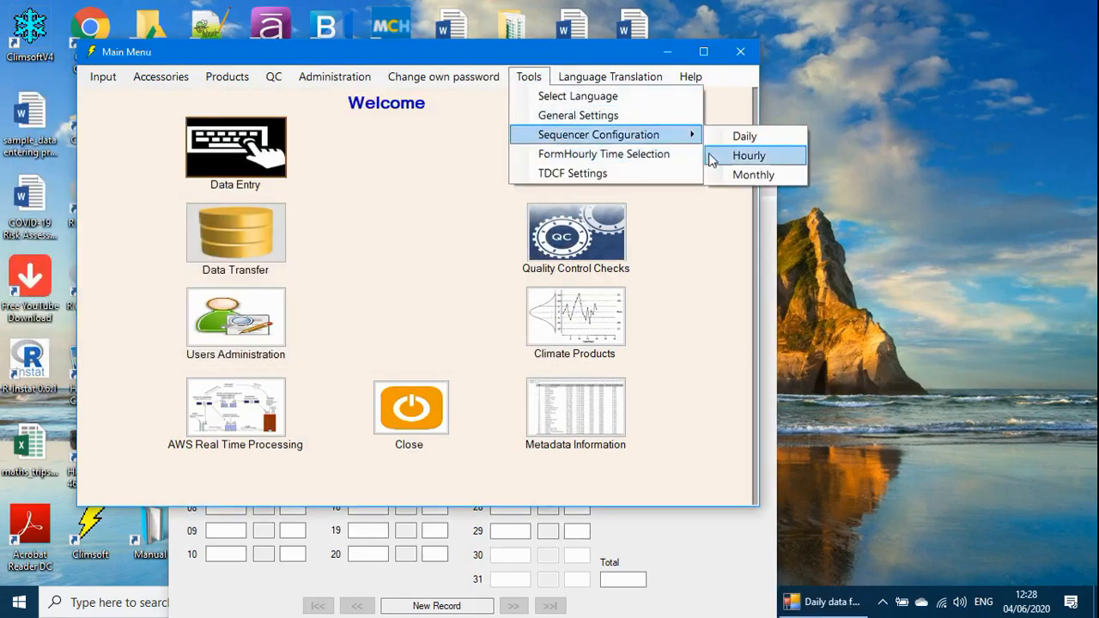
{"action": "left_click", "coordinate": [740, 139]}
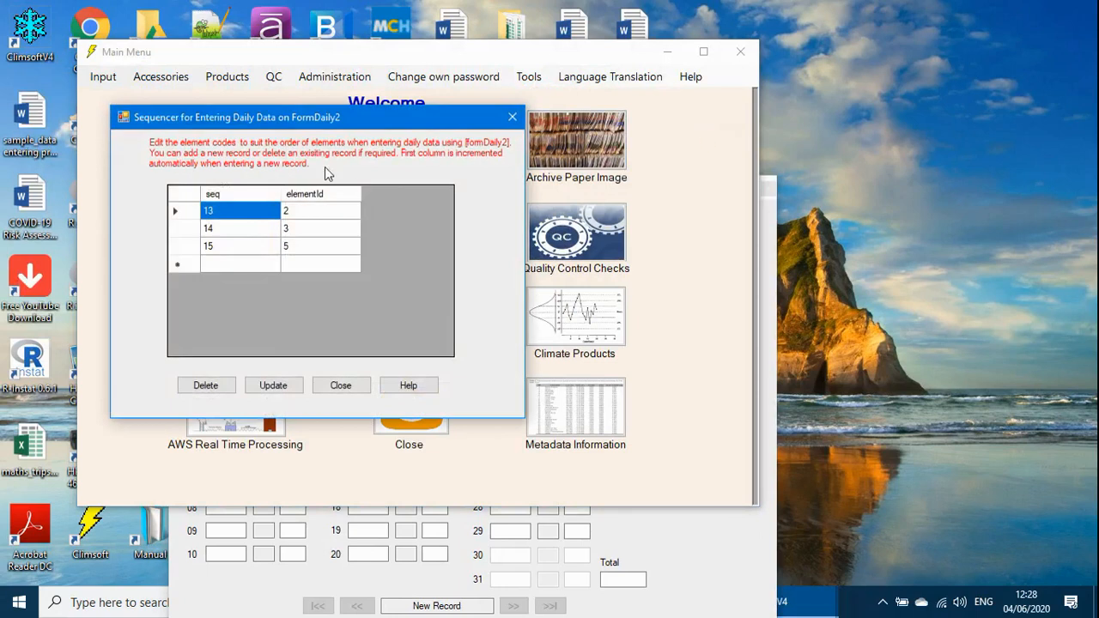